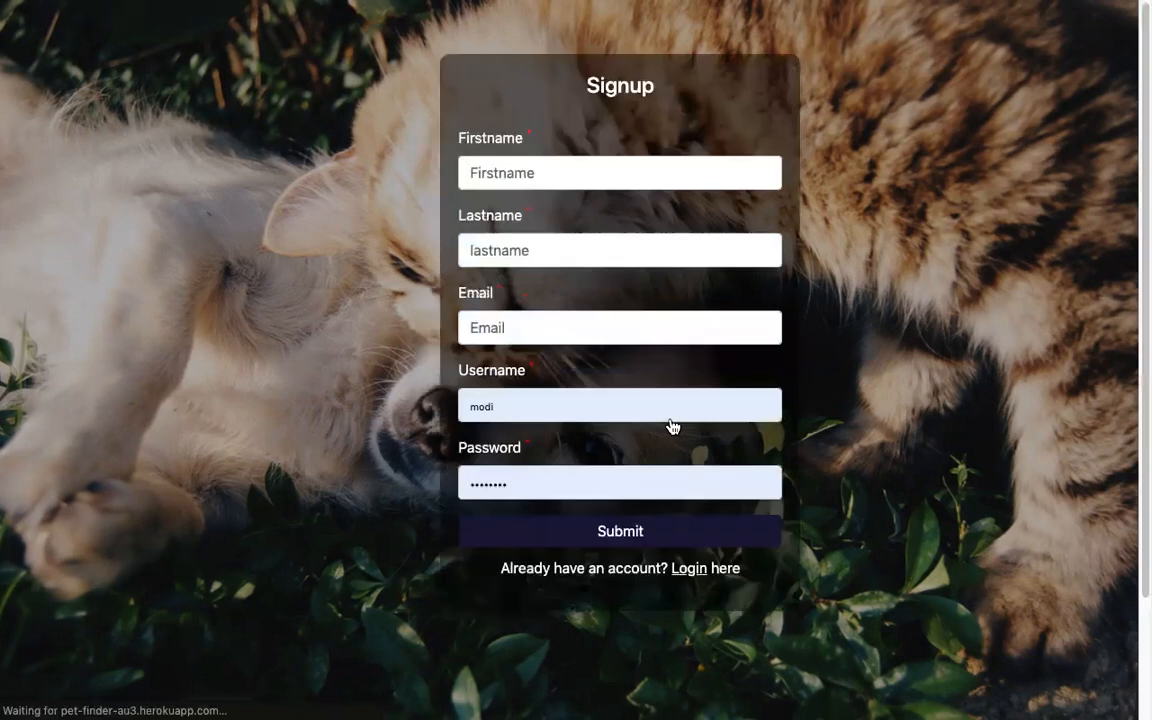
Switch from the signup form to the login form and log in with the prefilled credentials.
click(683, 183)
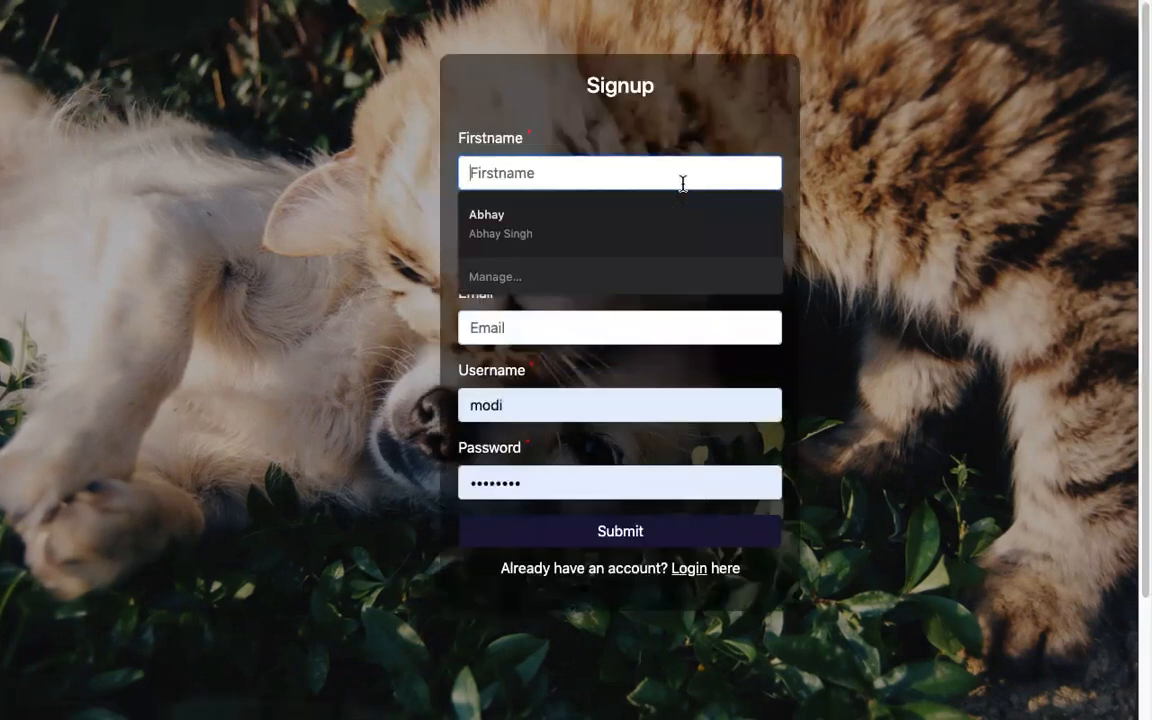
key(Escape)
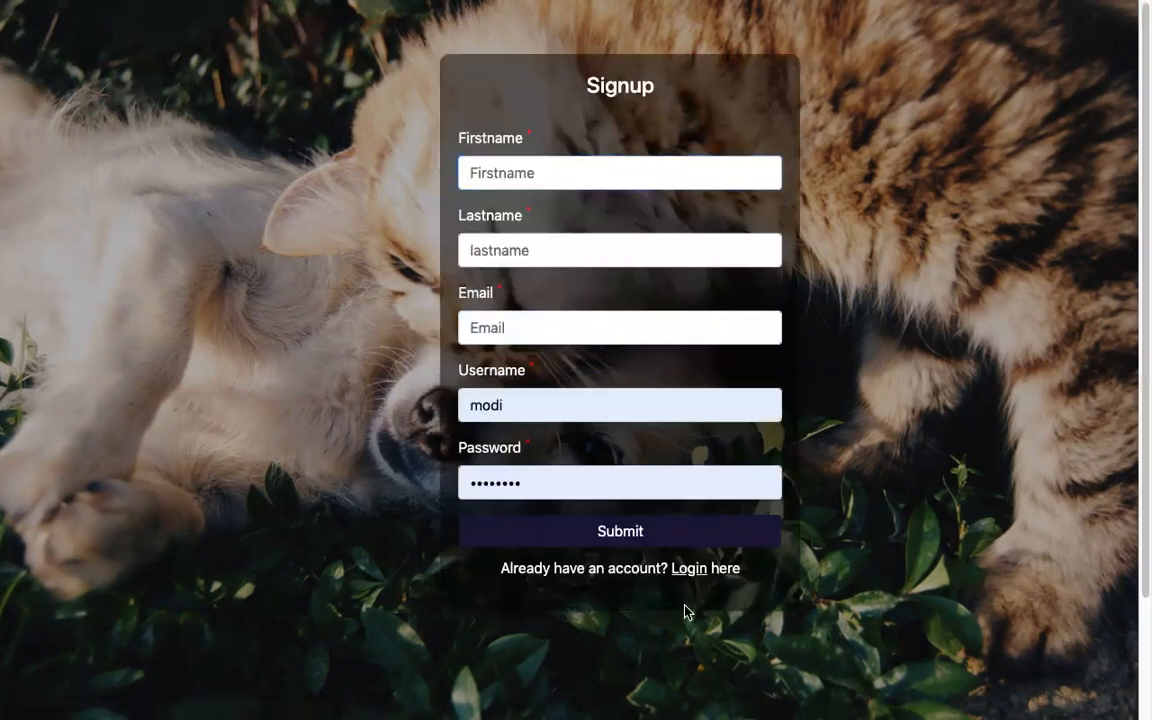
click(695, 573)
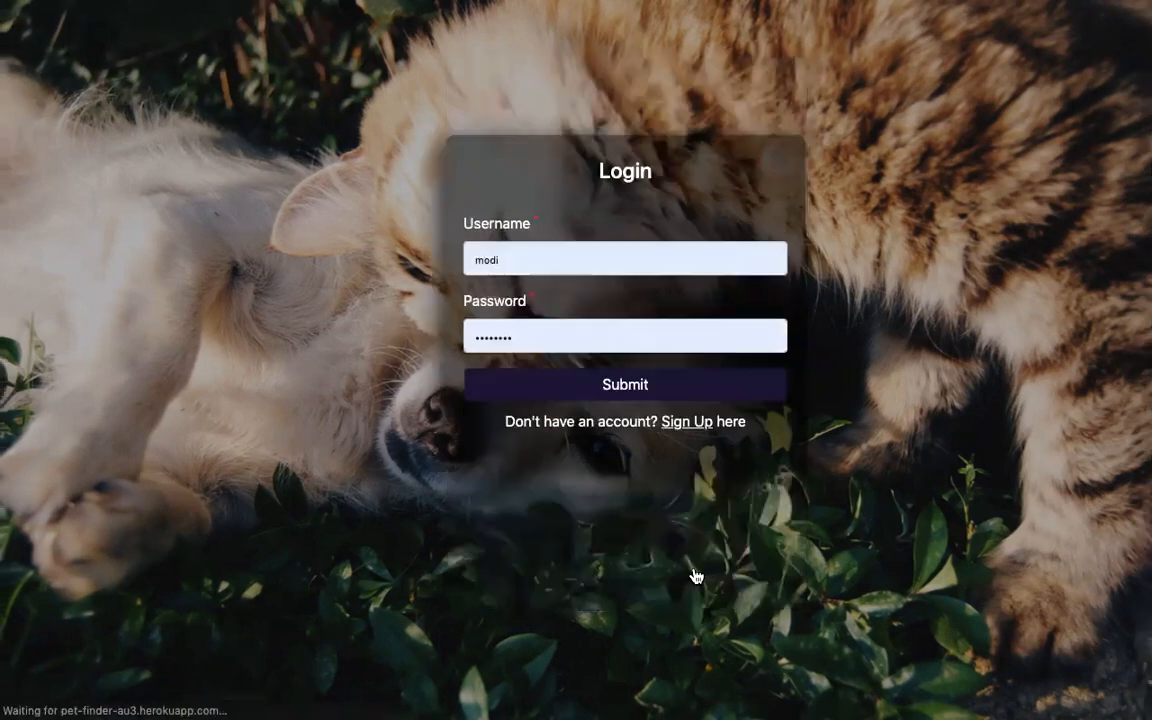
click(727, 386)
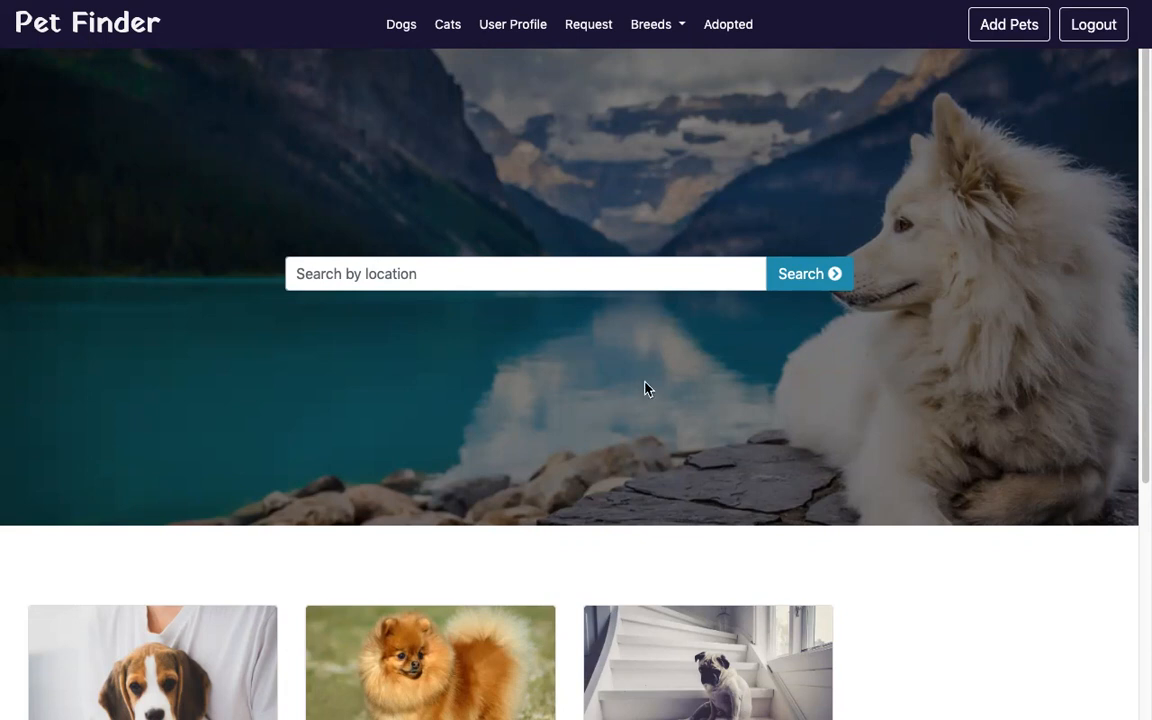
Examine the pet cards on the home page, including each pet's age, breed and adoption options.
scroll(645, 388, down, 5)
scroll(645, 388, up, 5)
scroll(643, 387, down, 4)
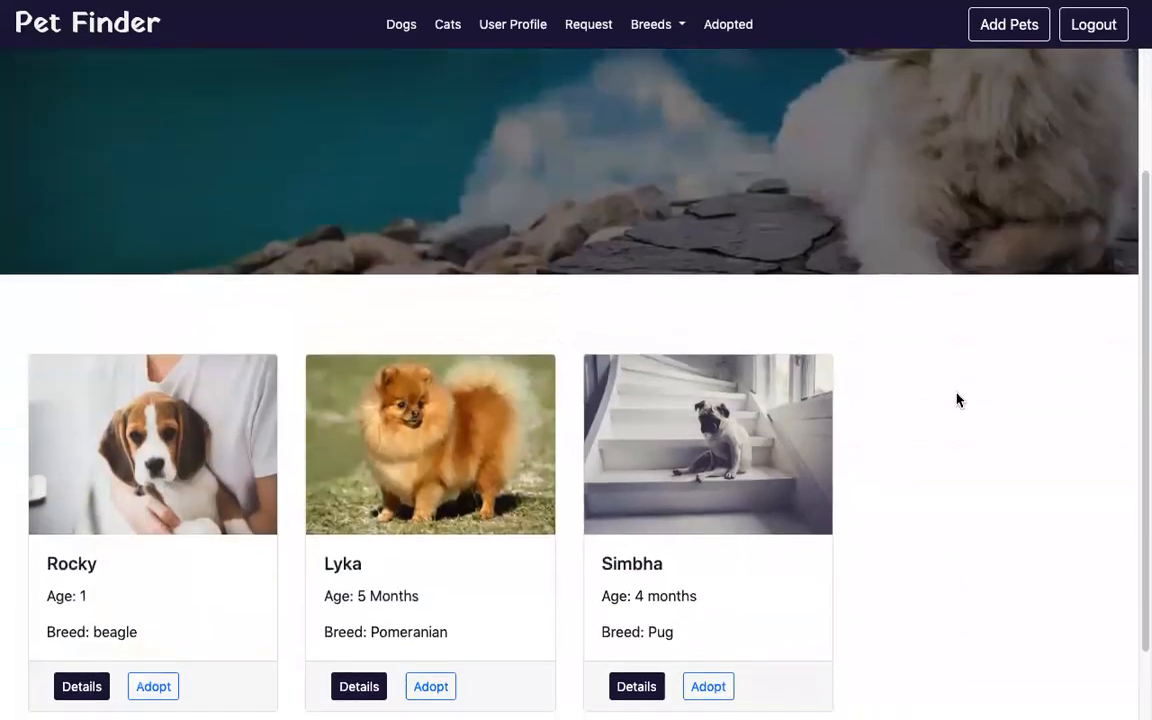
scroll(957, 400, down, 2)
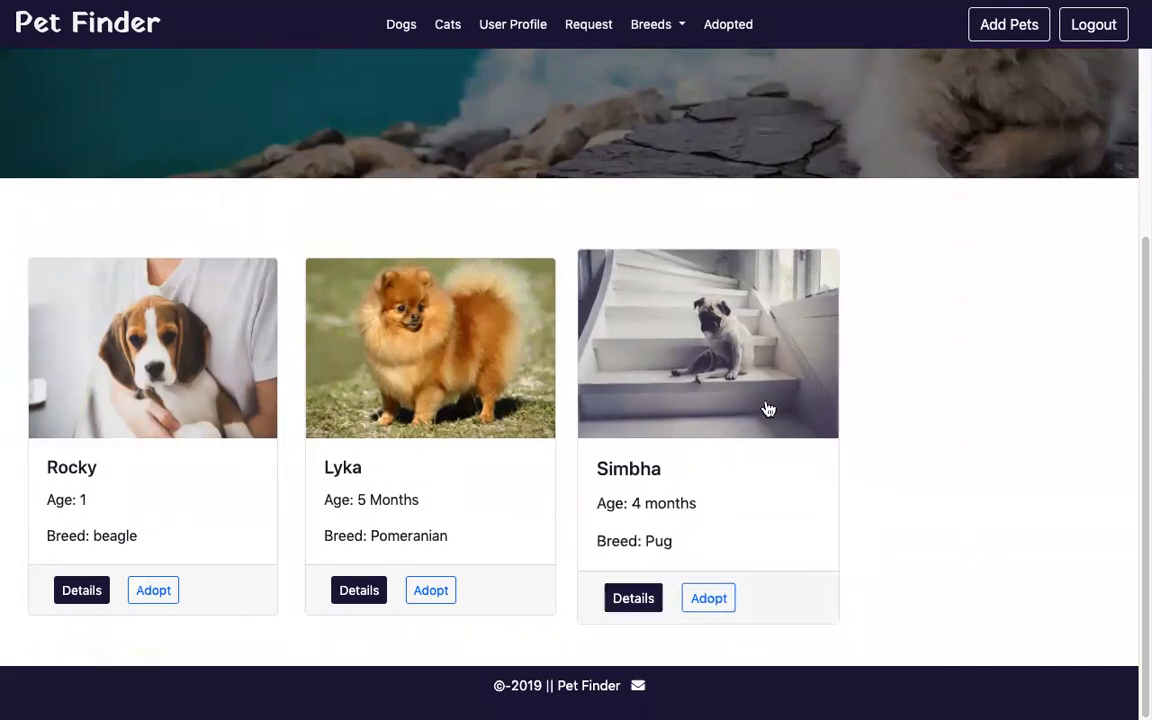
scroll(931, 393, up, 1)
scroll(931, 393, down, 1)
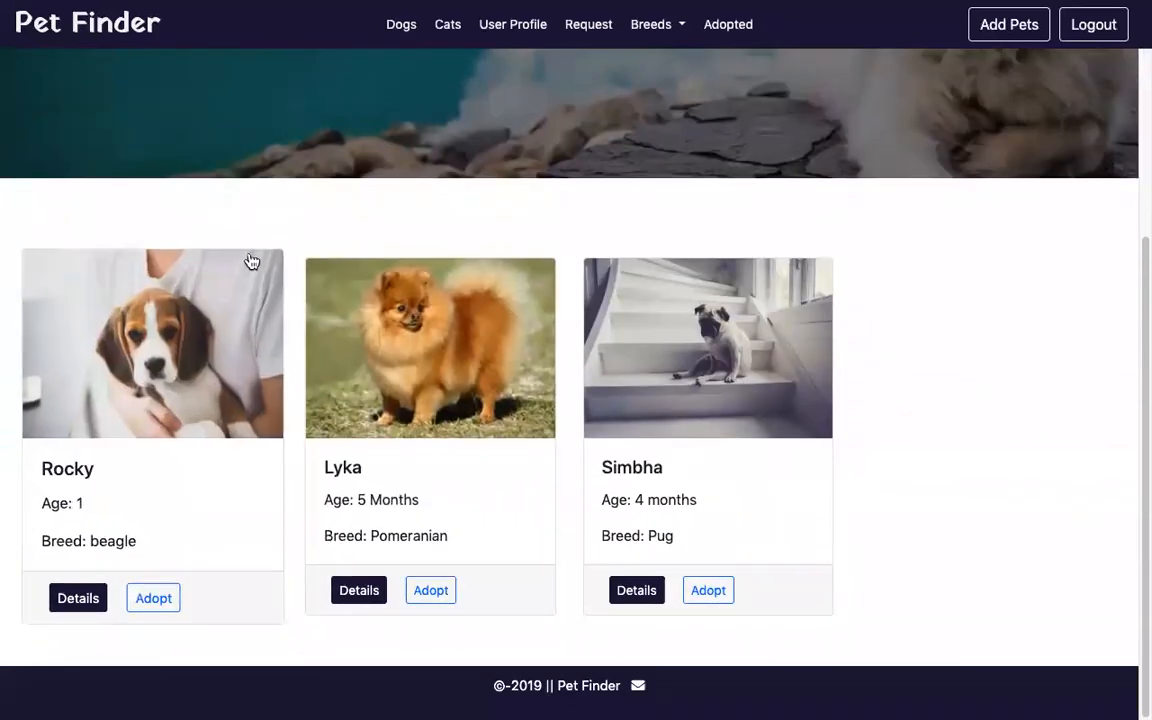
scroll(313, 146, up, 2)
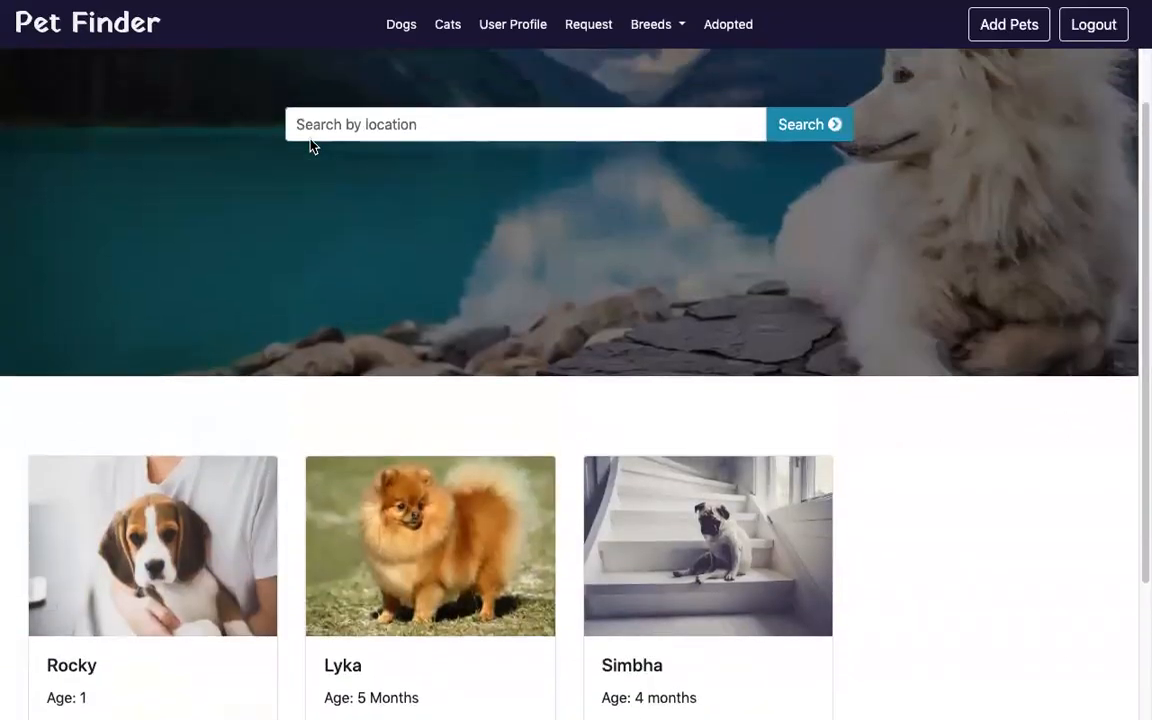
scroll(313, 146, up, 2)
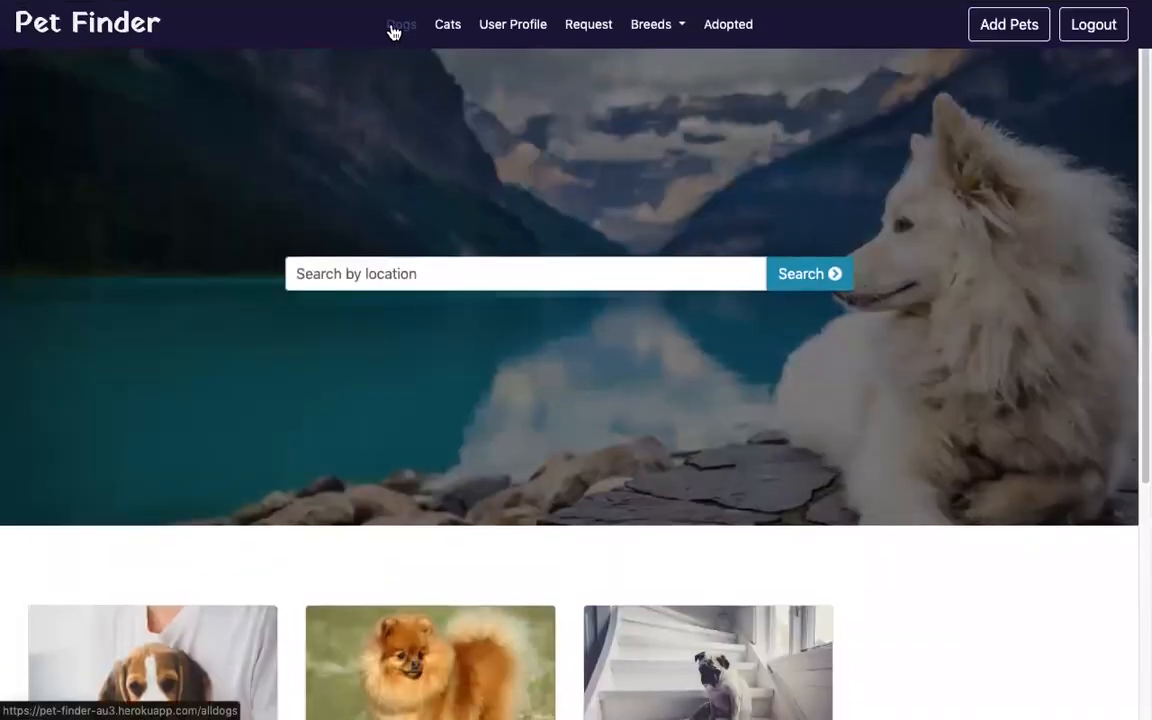
Open the listing of all dogs, look through the cards and like the dog Koda.
click(394, 30)
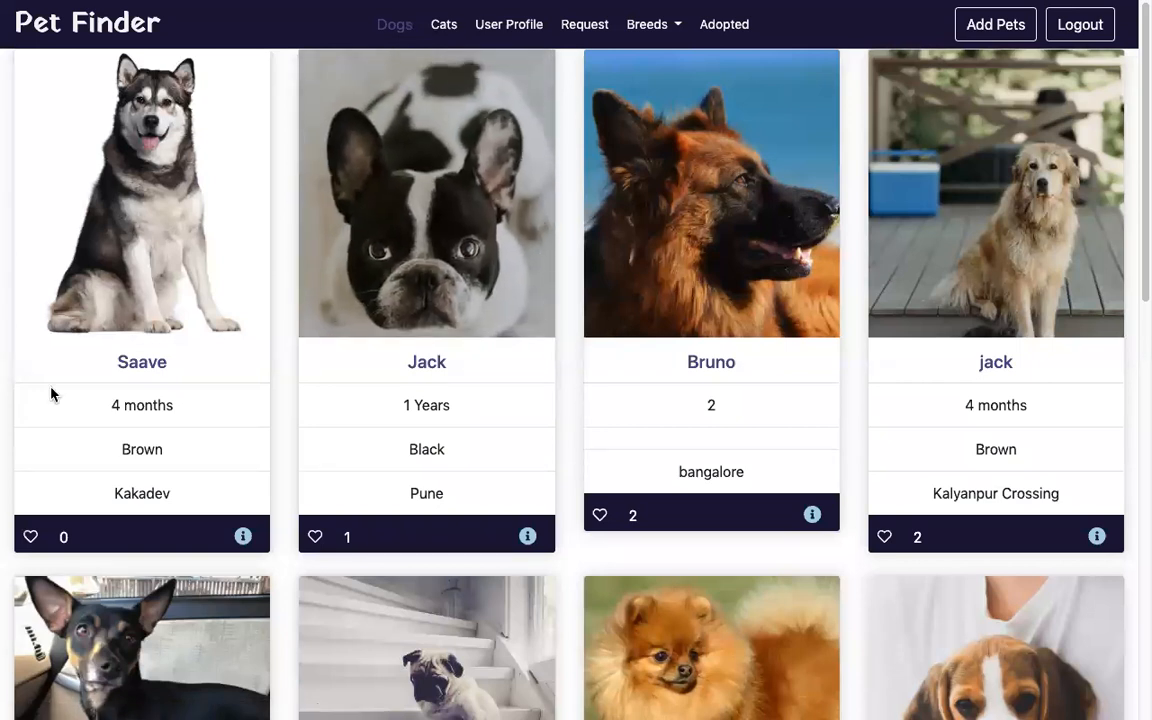
scroll(51, 398, down, 10)
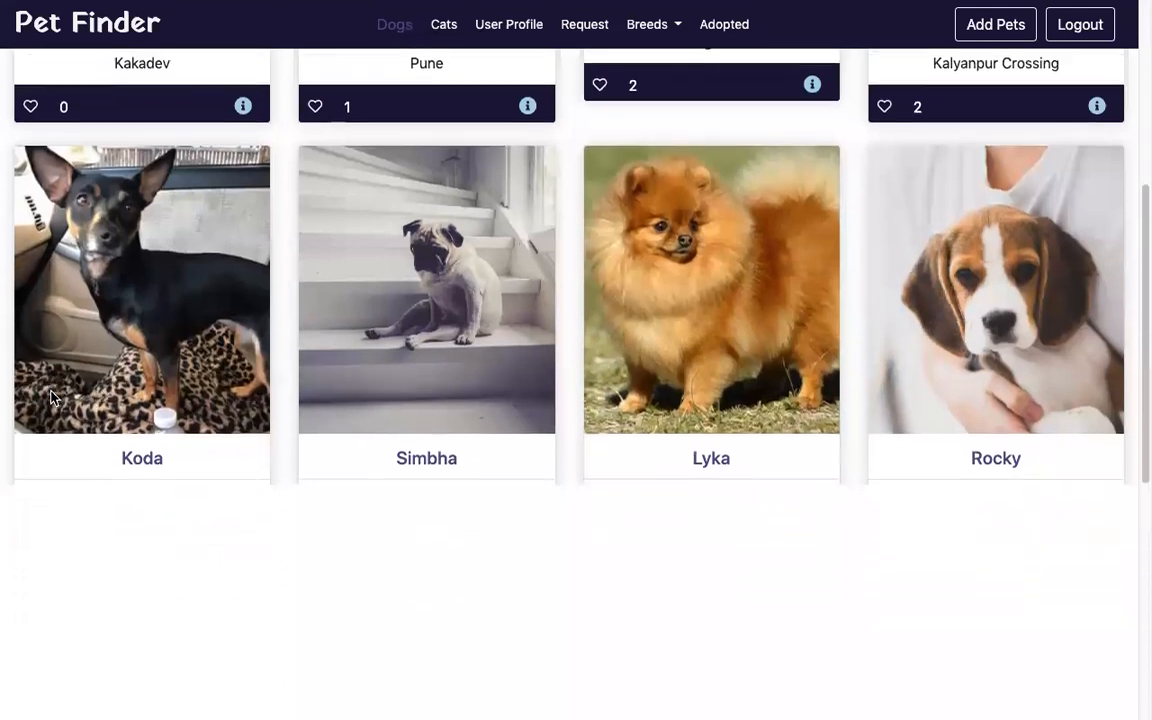
scroll(51, 398, up, 4)
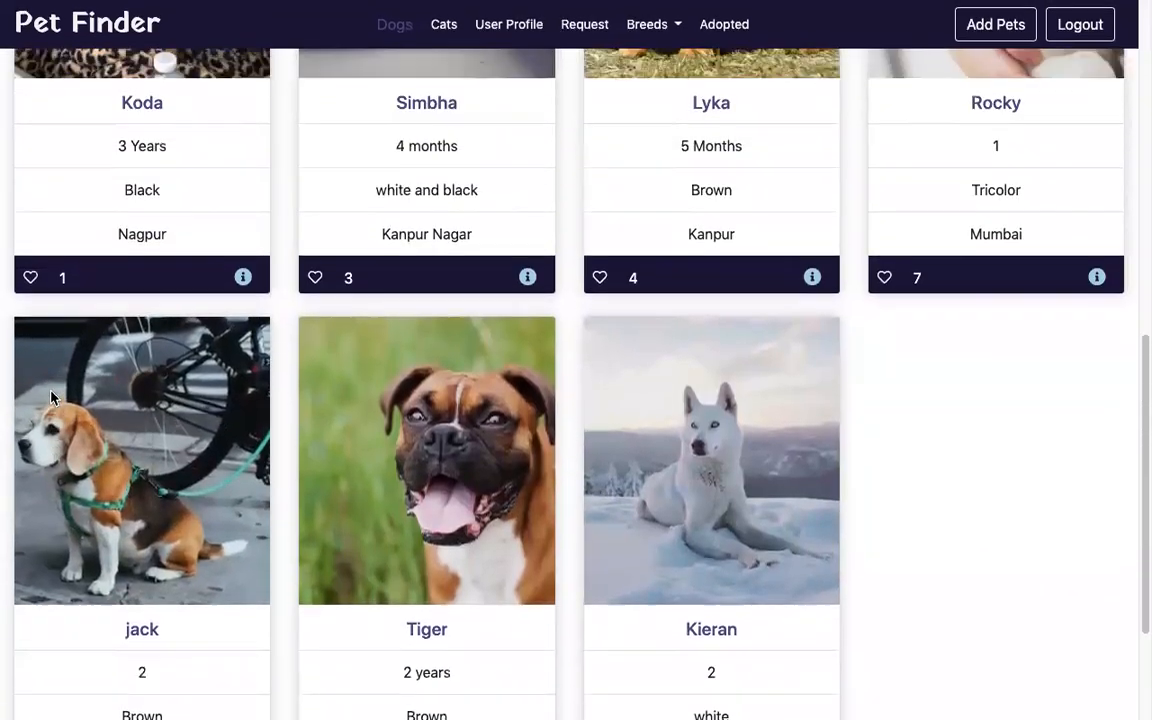
scroll(60, 396, up, 2)
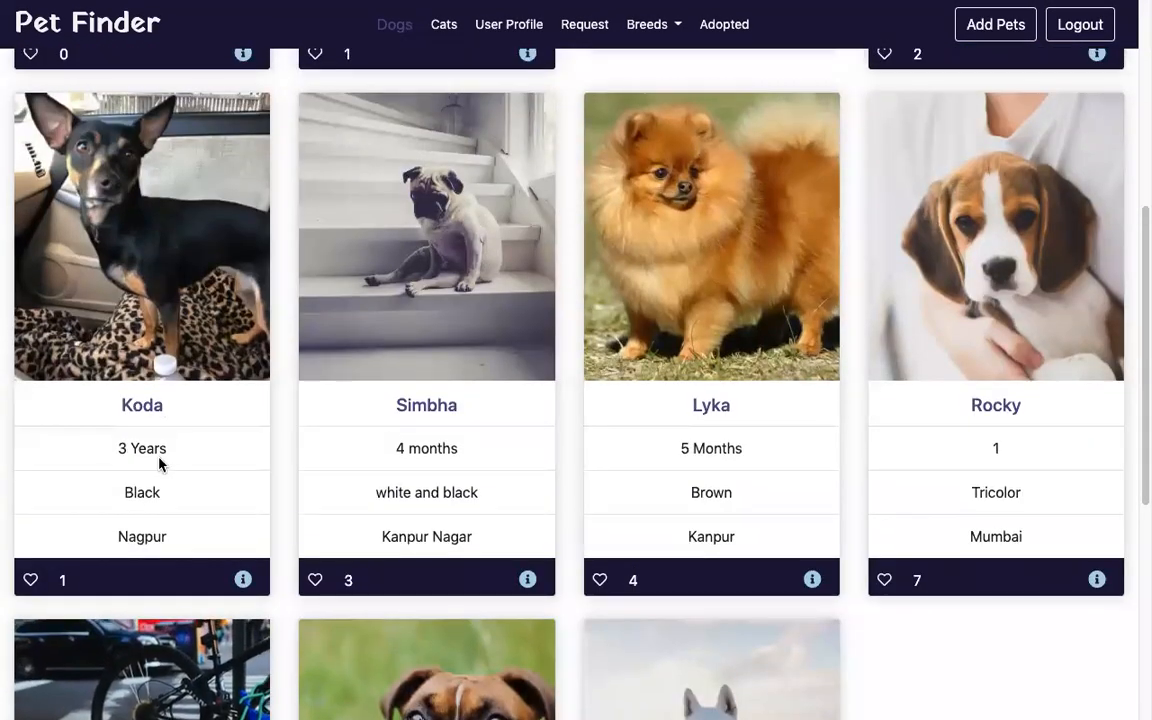
scroll(162, 452, down, 1)
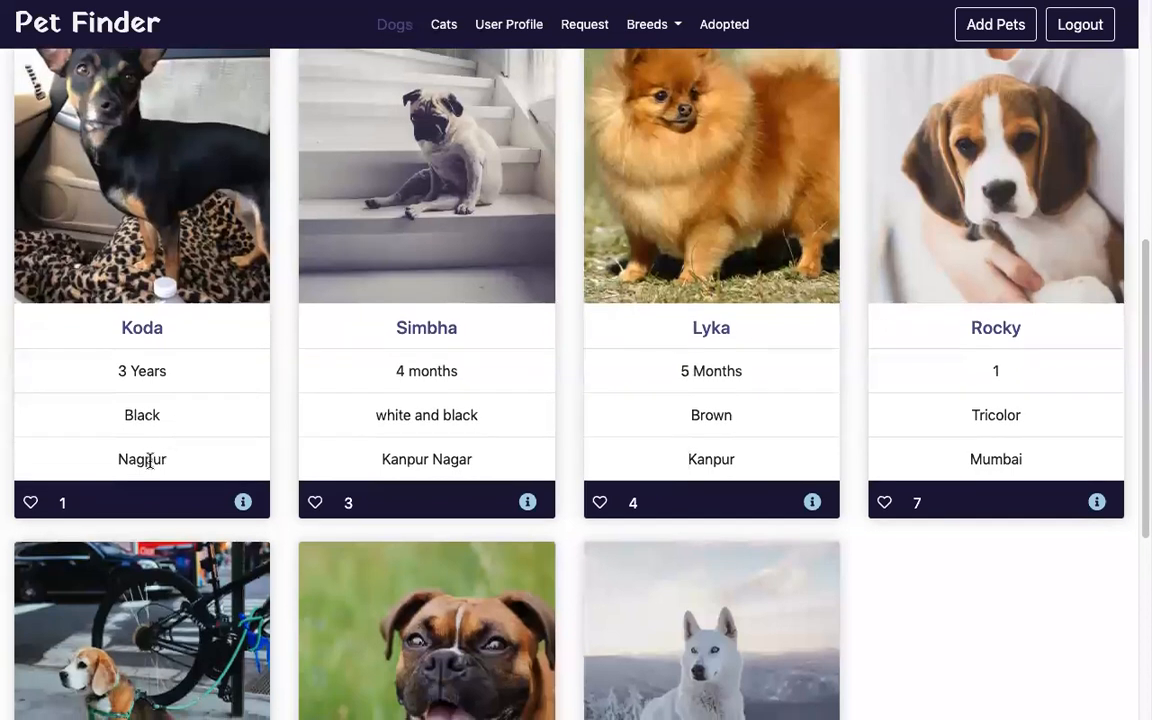
scroll(185, 500, down, 3)
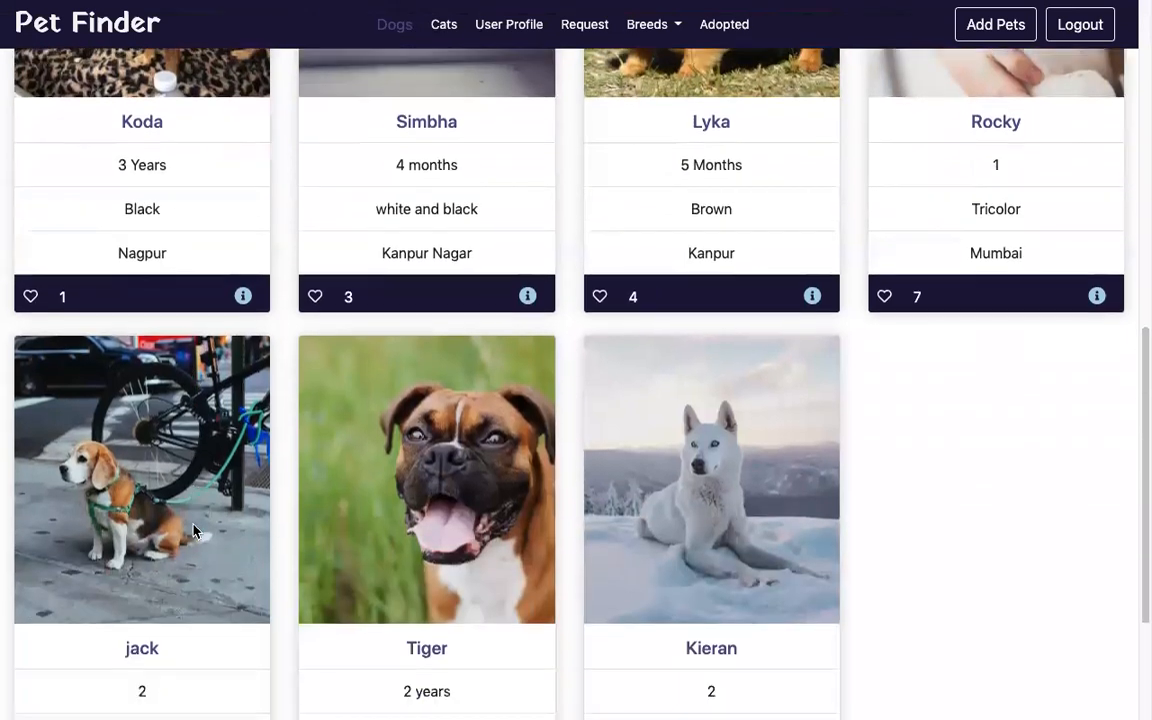
scroll(174, 472, up, 2)
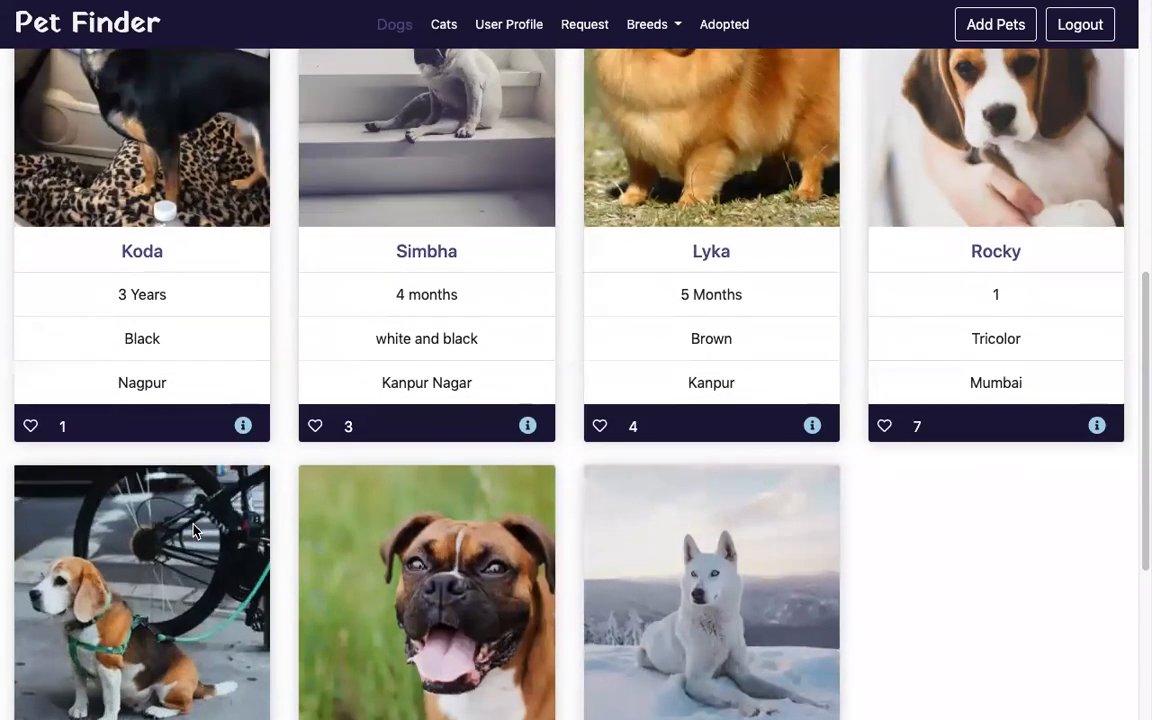
click(31, 428)
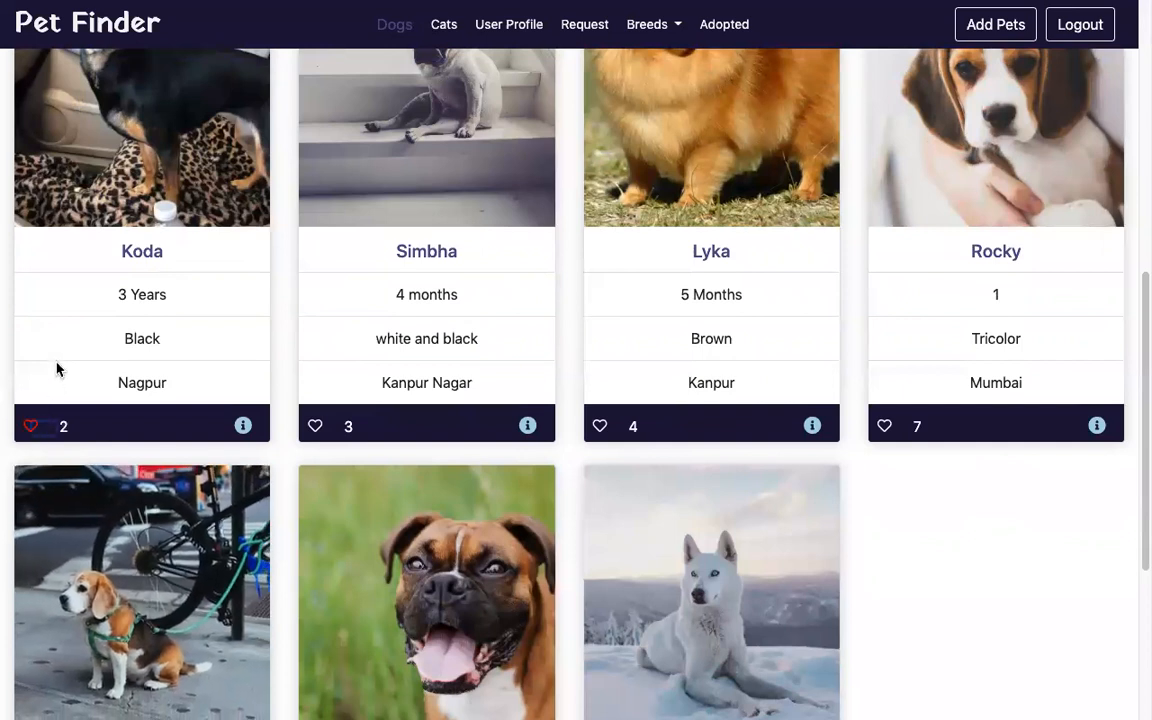
Open the listing of all cats and look through its cards.
scroll(57, 367, up, 3)
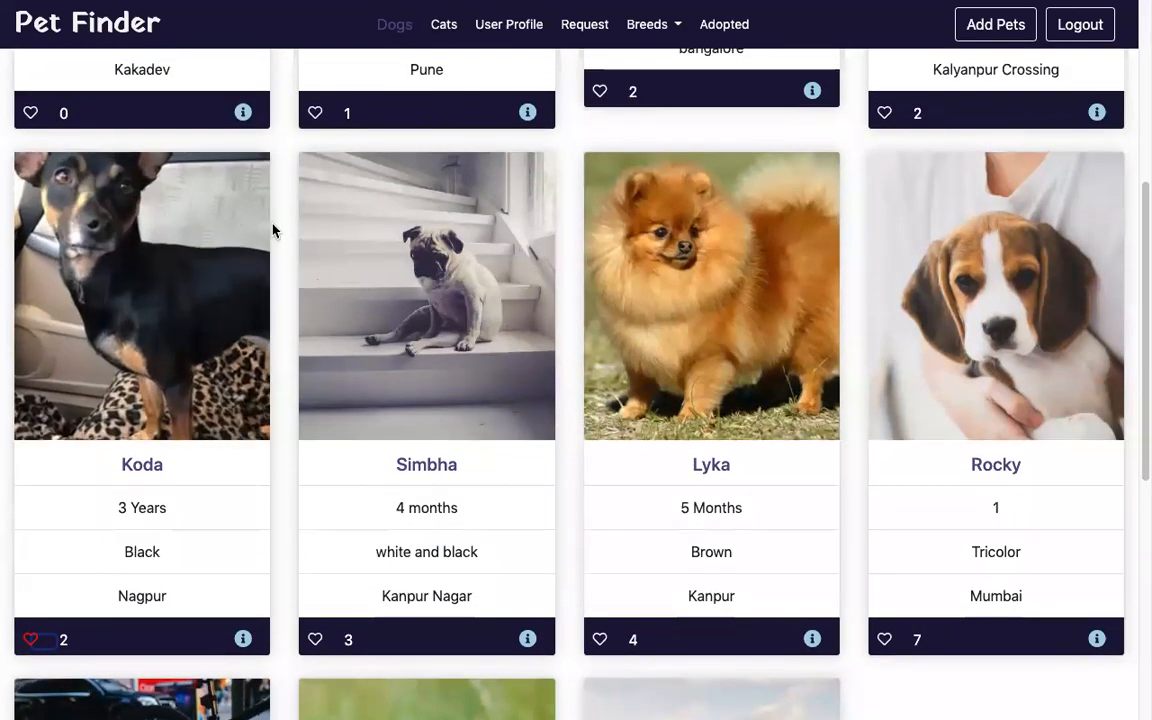
scroll(353, 148, up, 1)
scroll(353, 148, up, 4)
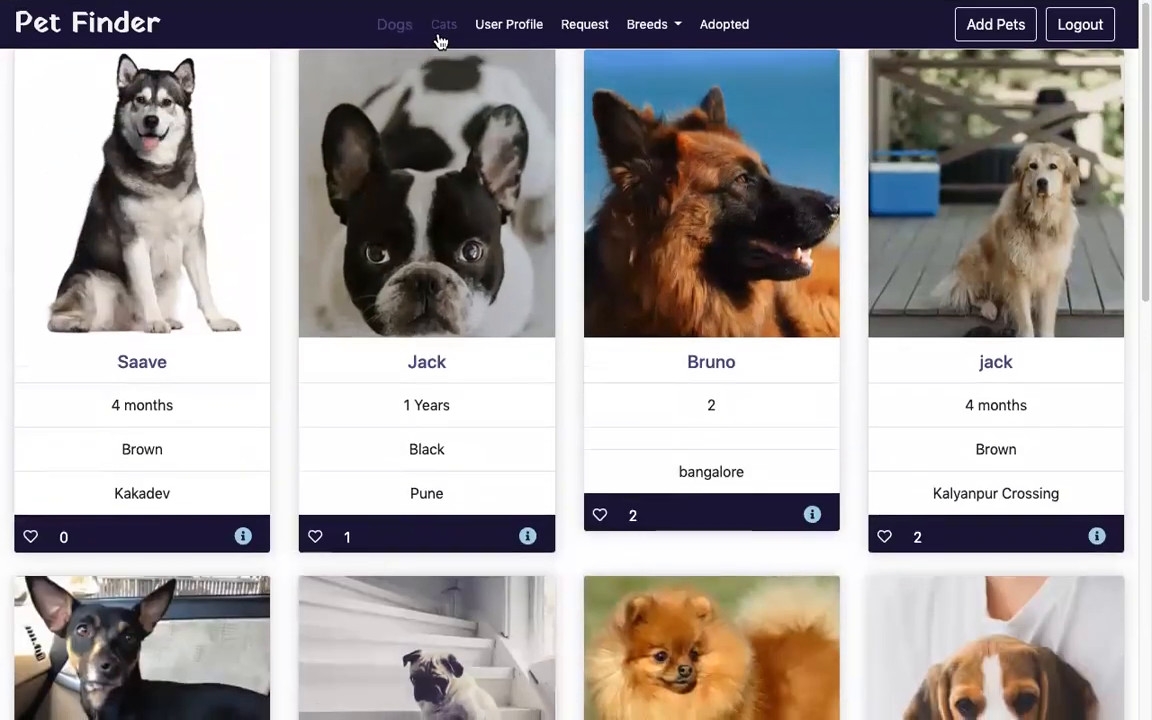
click(440, 40)
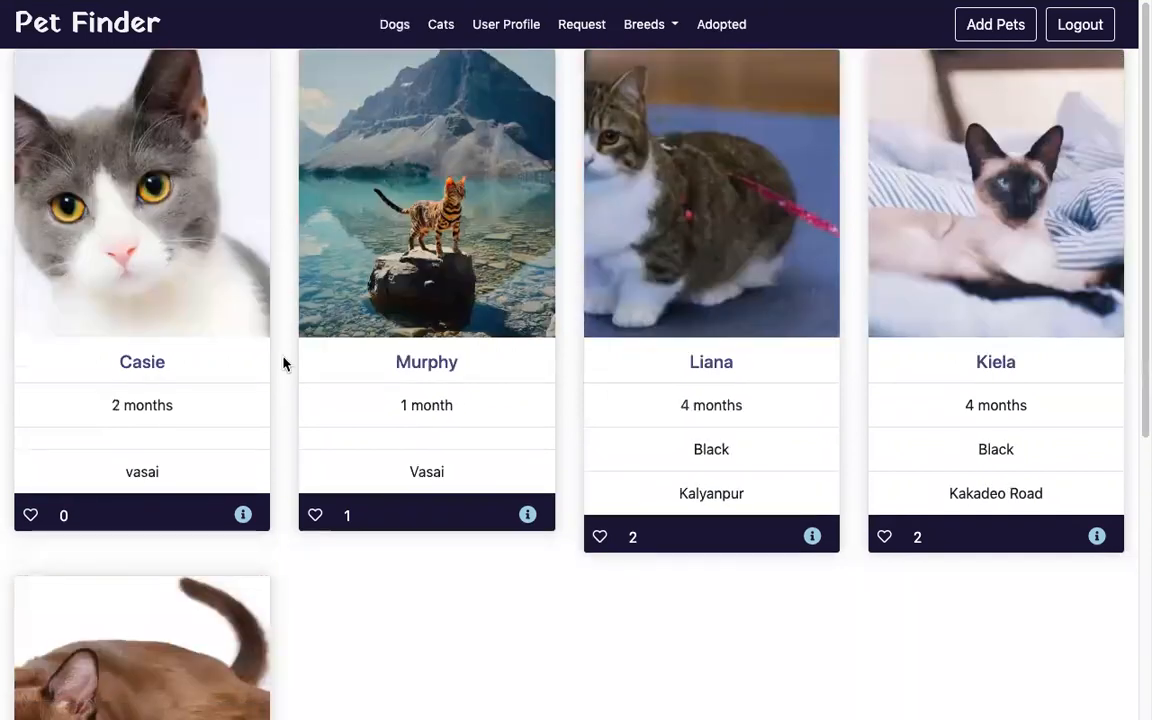
scroll(283, 364, down, 4)
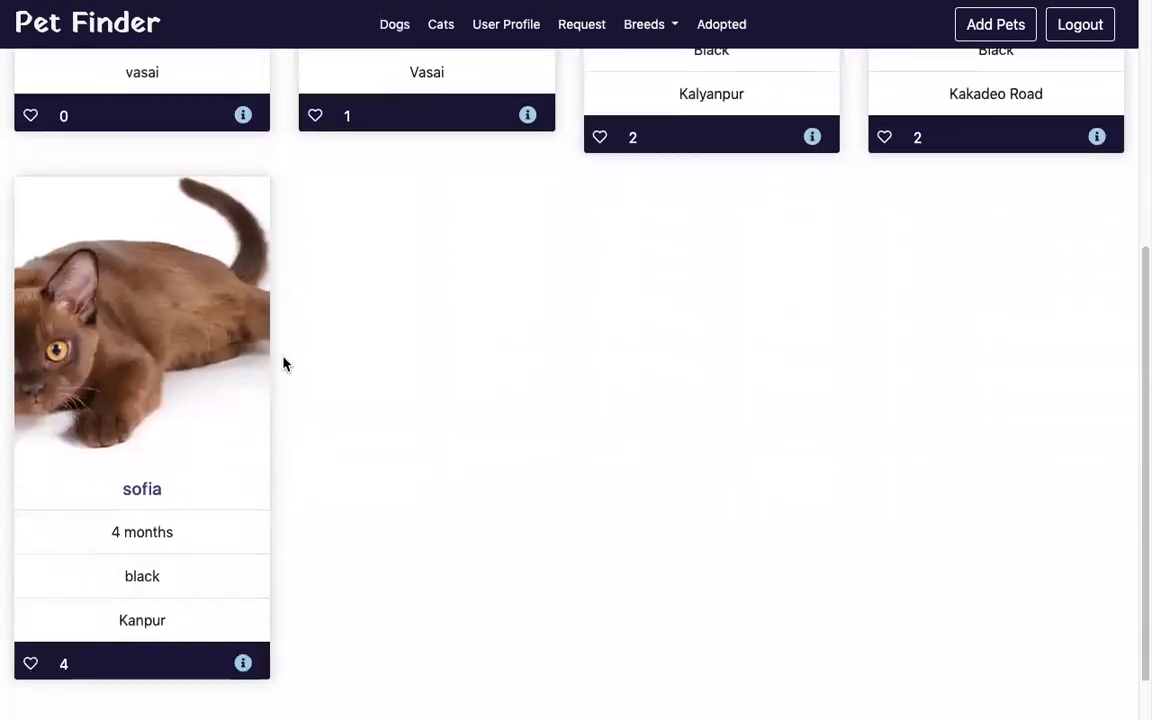
scroll(283, 364, up, 4)
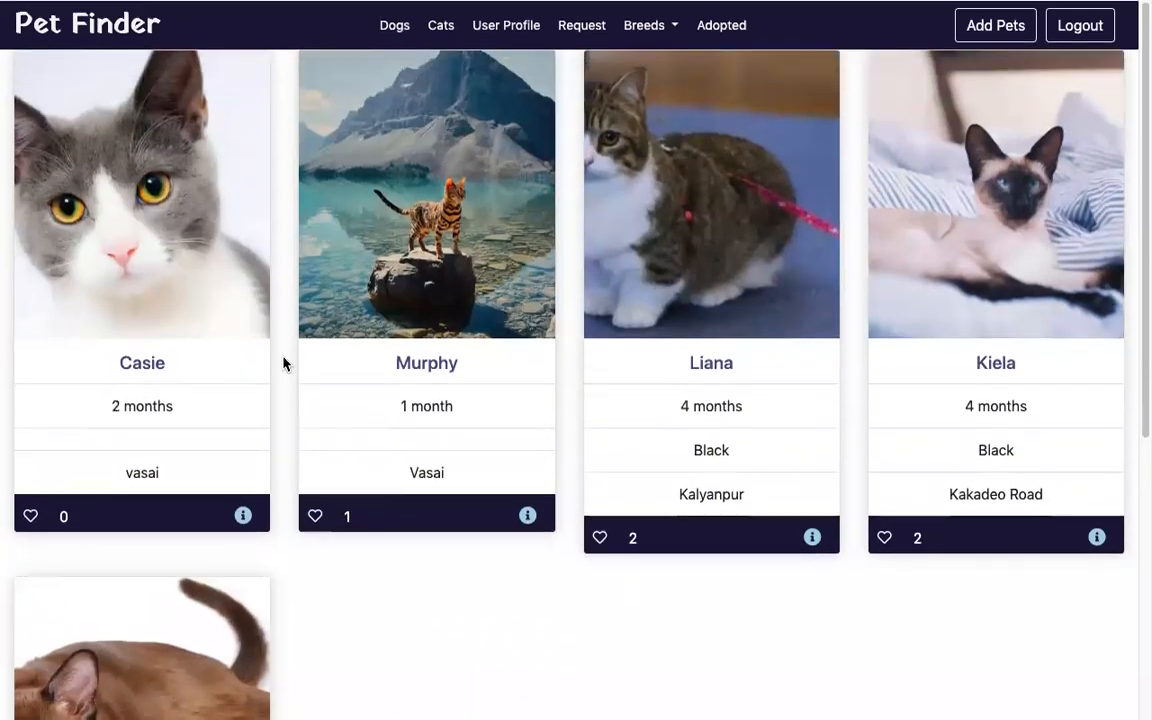
Open the user profile and examine the cards of the liked pets.
click(502, 41)
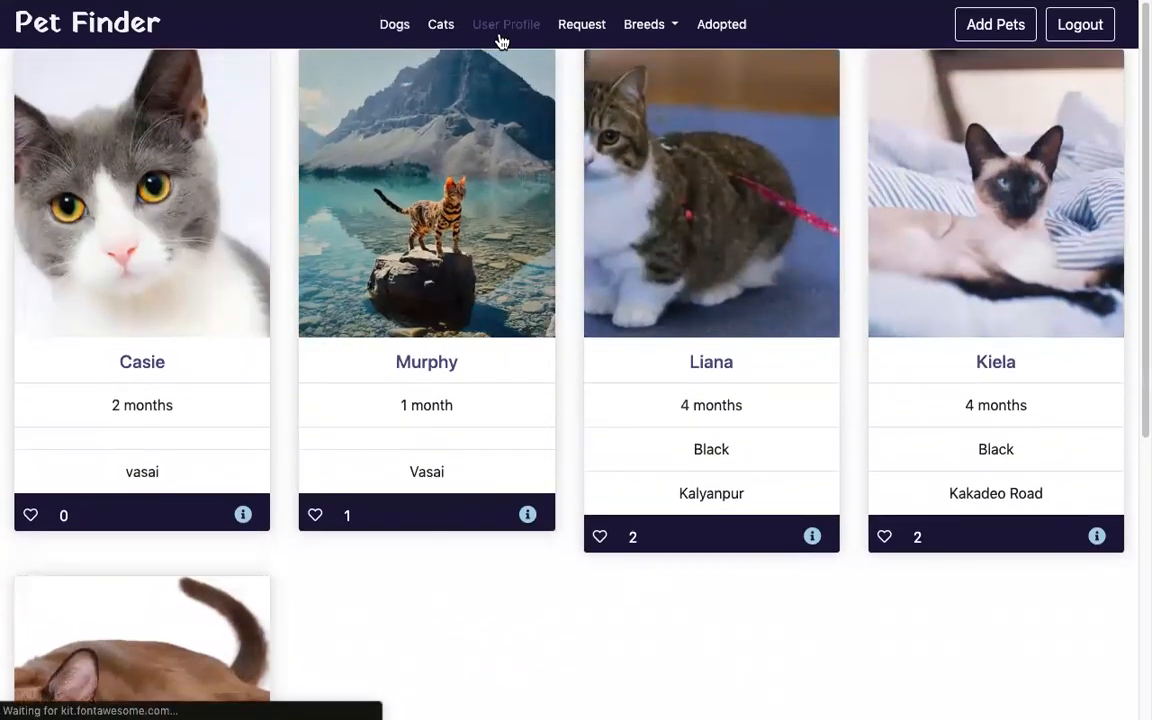
scroll(315, 441, down, 2)
scroll(315, 441, down, 7)
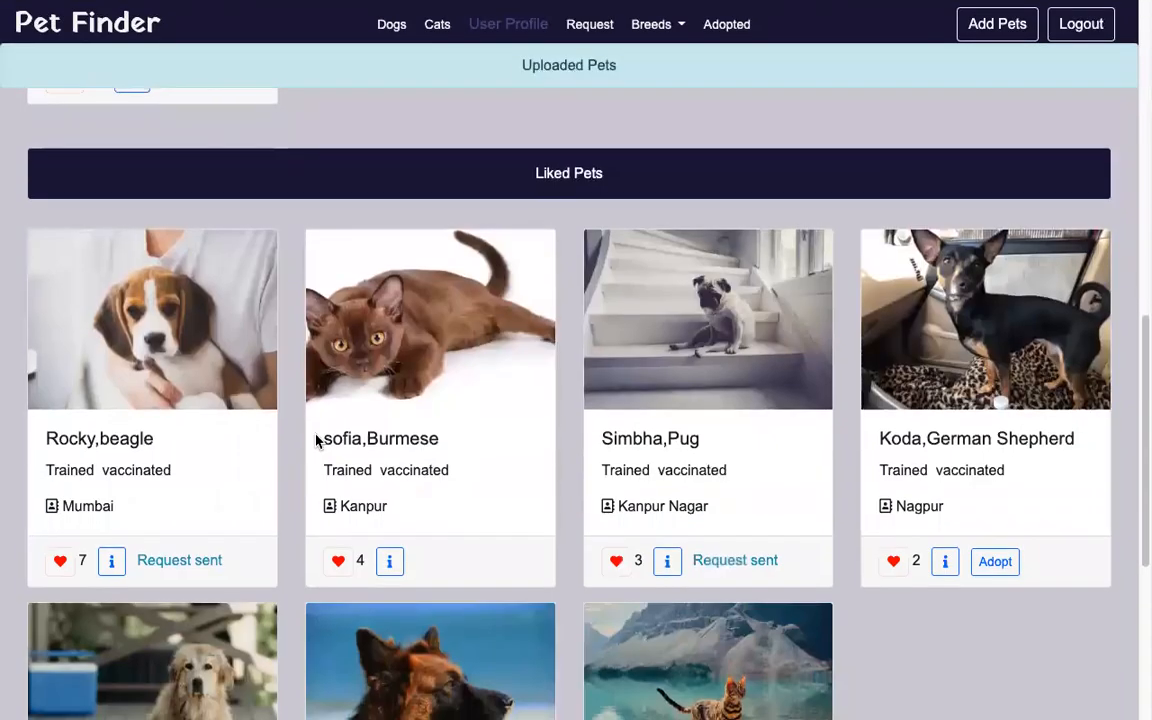
scroll(315, 441, down, 1)
scroll(315, 441, up, 1)
scroll(315, 441, down, 1)
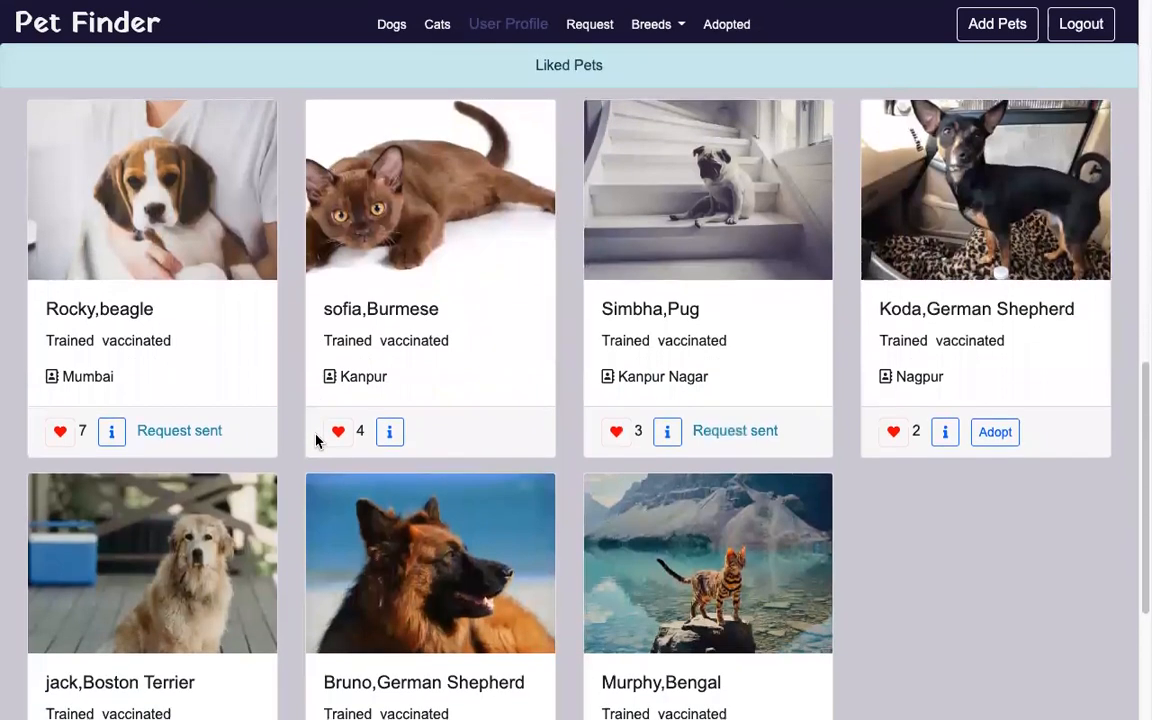
scroll(315, 441, down, 2)
Examine the uploaded pet Casie in the profile and the editing options on its card.
scroll(315, 441, up, 4)
scroll(315, 441, up, 6)
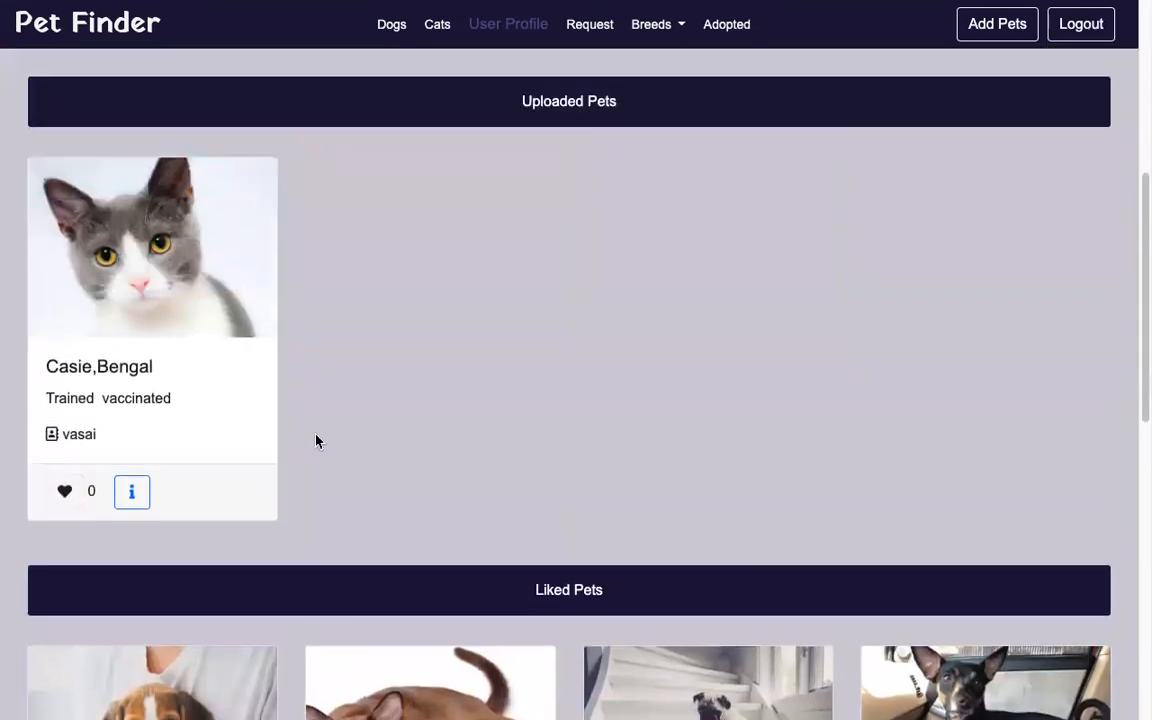
mouse_move(145, 303)
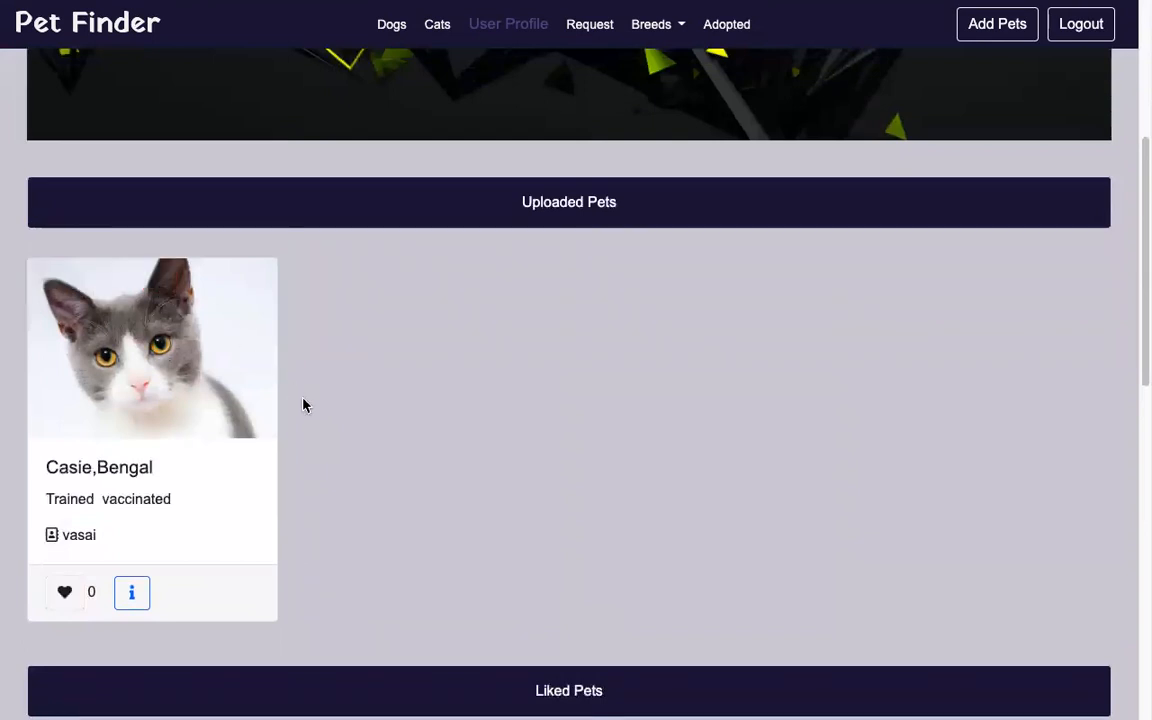
scroll(414, 463, down, 1)
scroll(414, 463, up, 1)
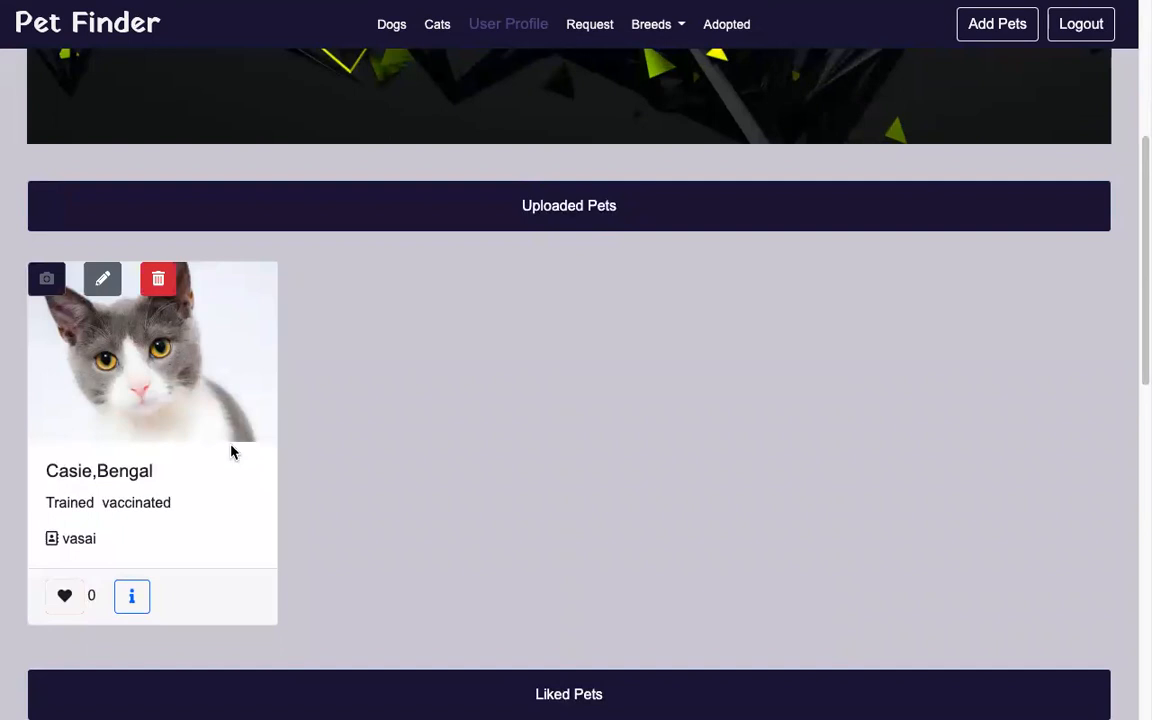
Open the form for donating a pet, review its fields and make the pet name ready for entry.
scroll(483, 355, up, 3)
scroll(483, 355, up, 2)
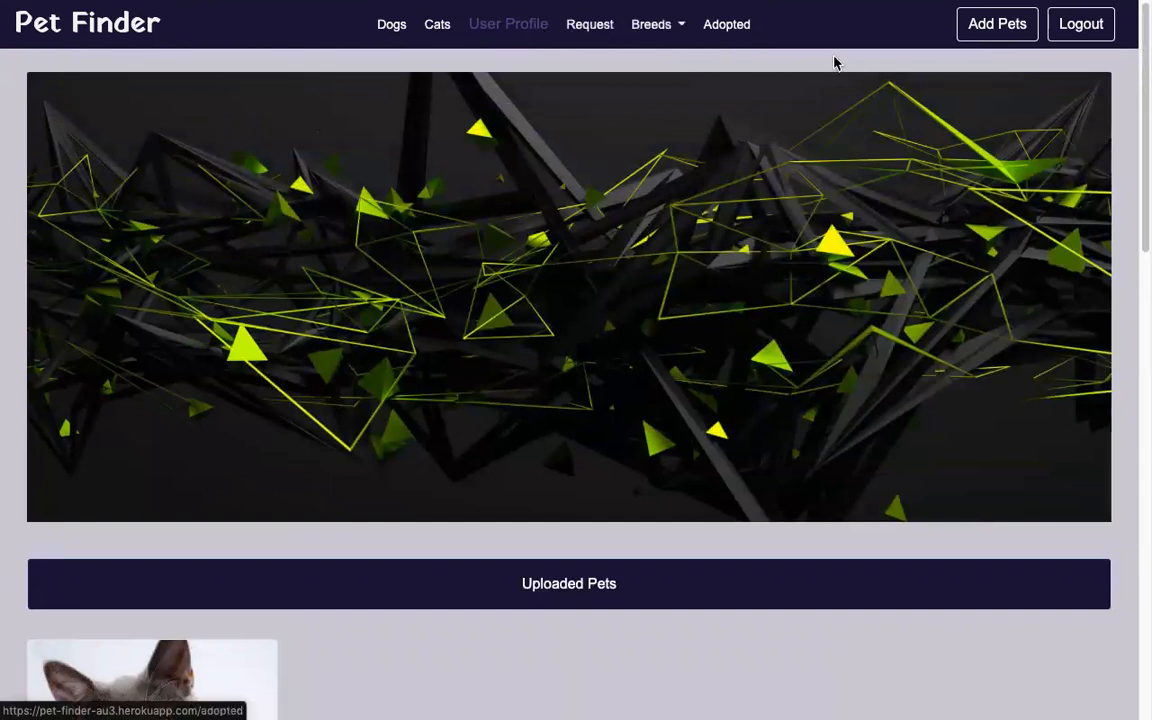
click(981, 33)
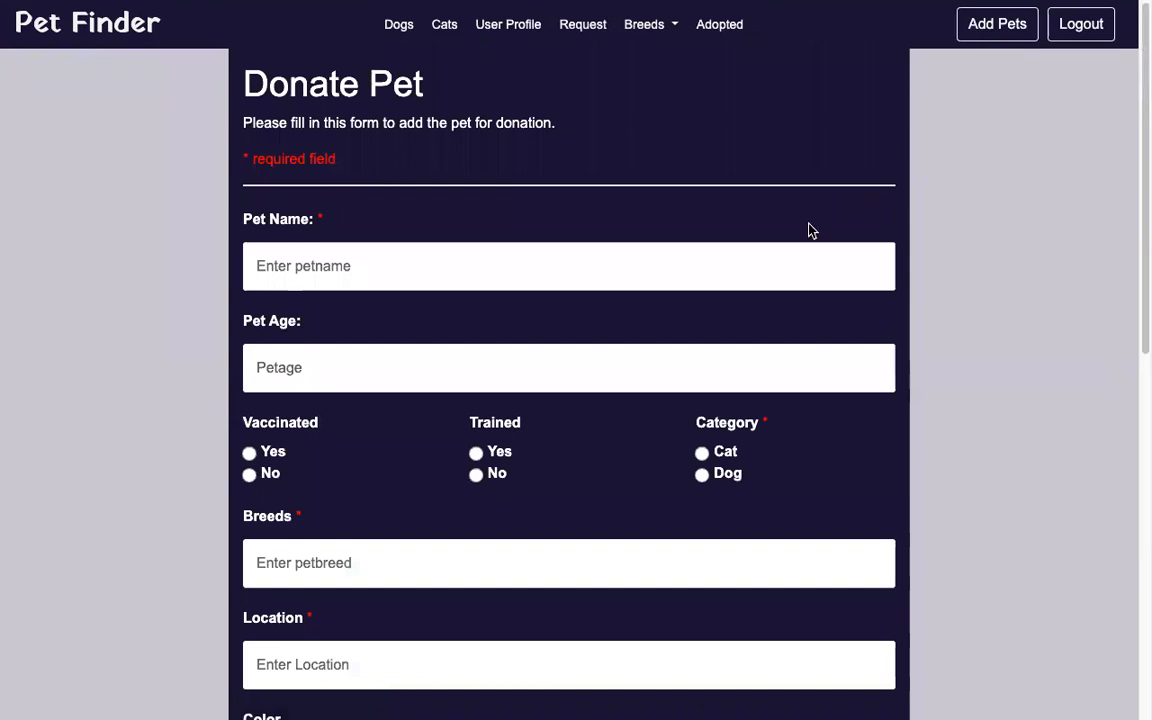
scroll(769, 266, down, 5)
scroll(769, 266, up, 5)
click(769, 266)
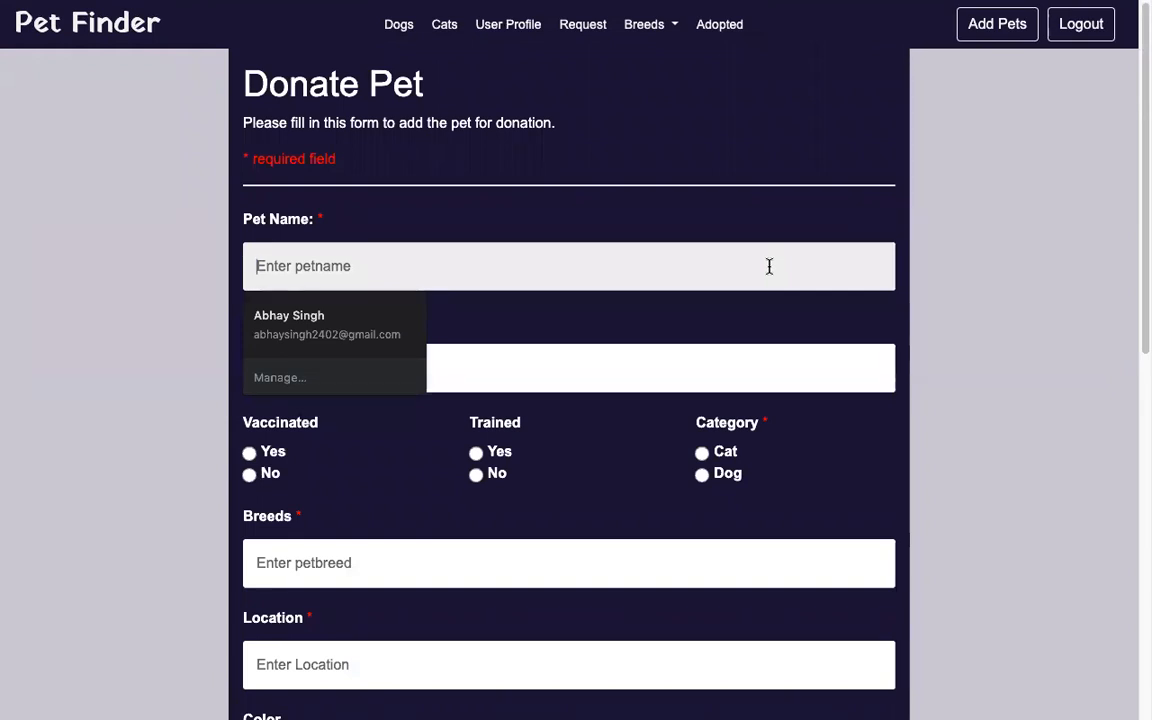
text(Ku)
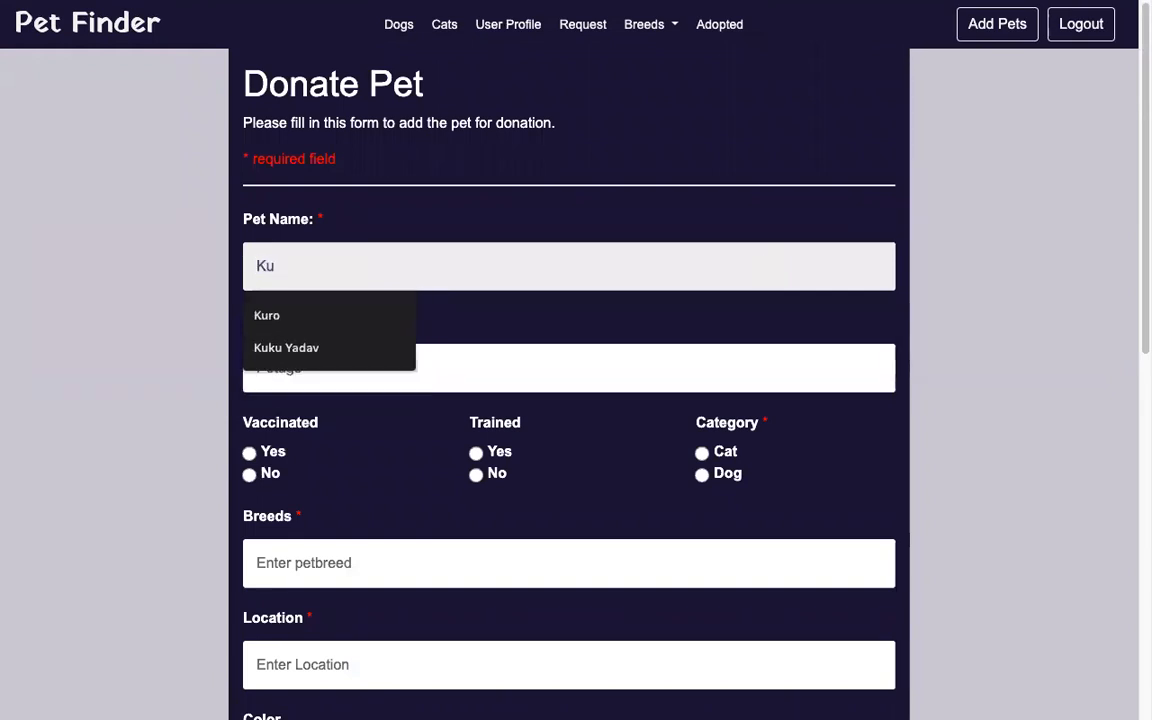
text(ro)
key(BackSpace)
key(BackSpace)
key(BackSpace)
key(BackSpace)
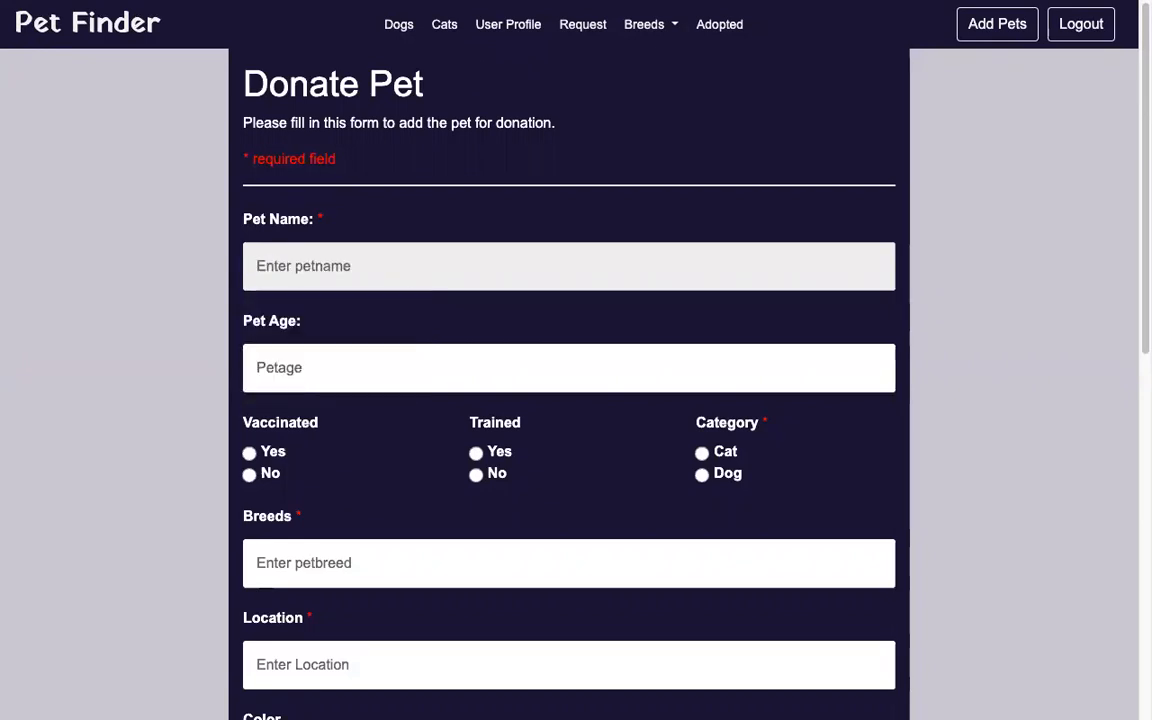
Enter Yuki as the pet name and 2 months as the pet age in the donation form.
text(Yuki)
click(332, 363)
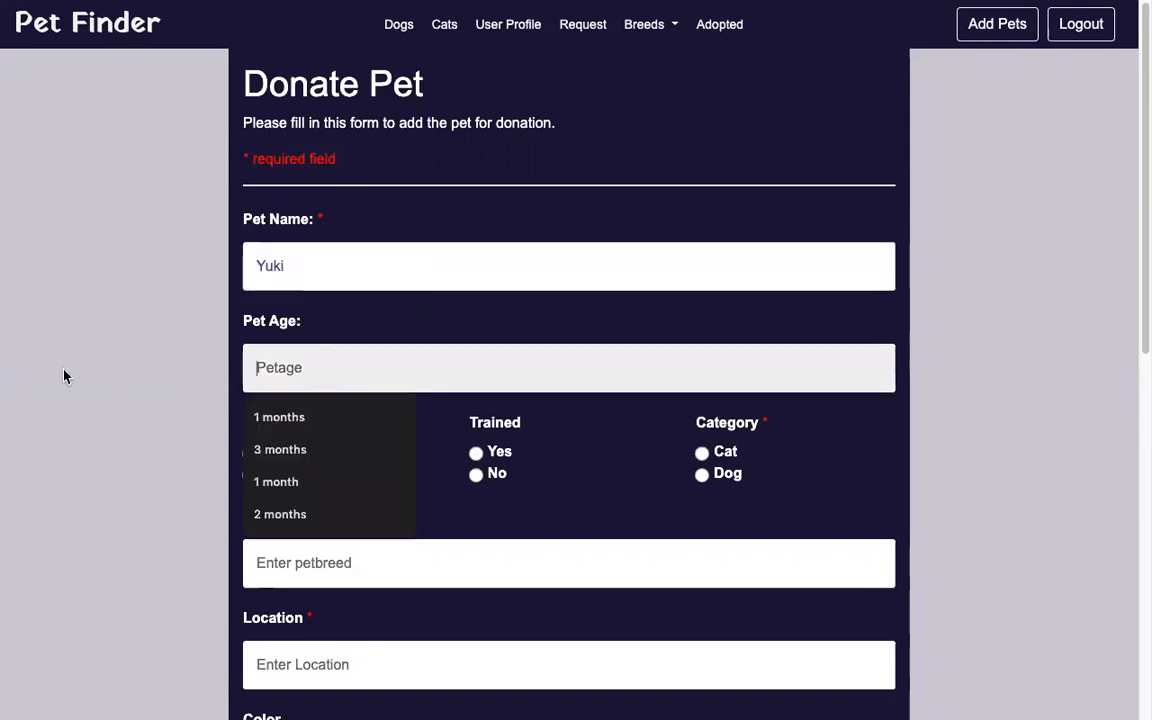
scroll(54, 372, down, 1)
text(2 )
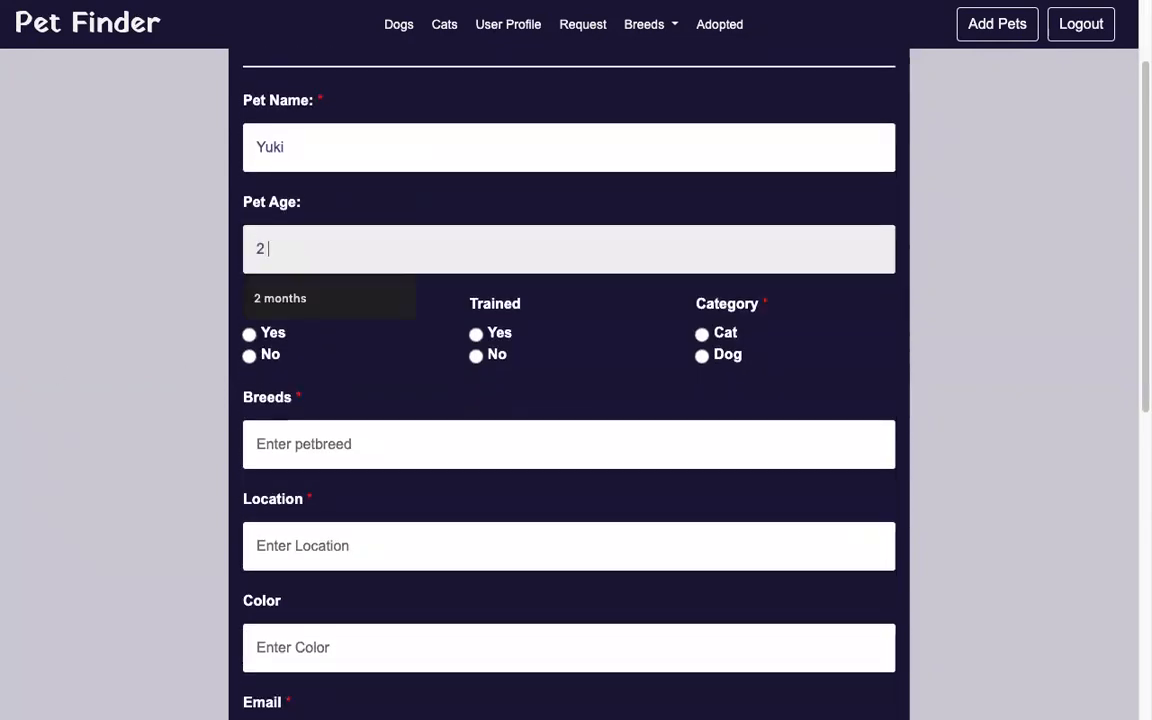
text(months)
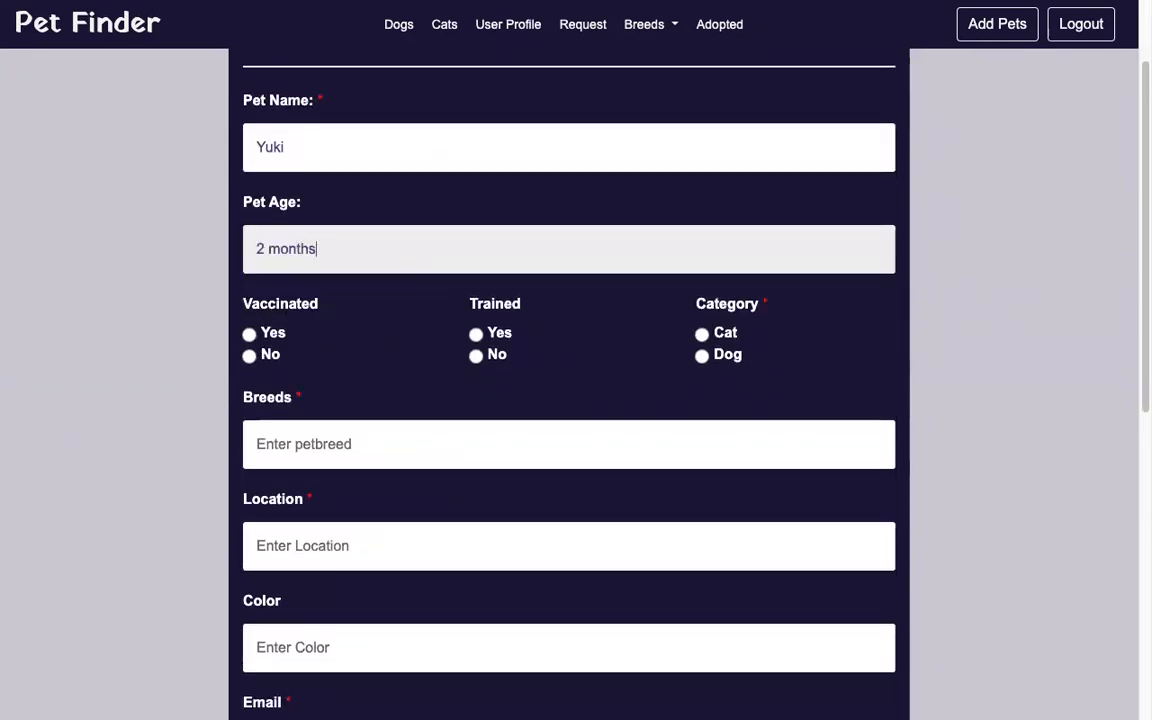
Mark the pet as vaccinated and trained, and set its category to Cat.
click(250, 335)
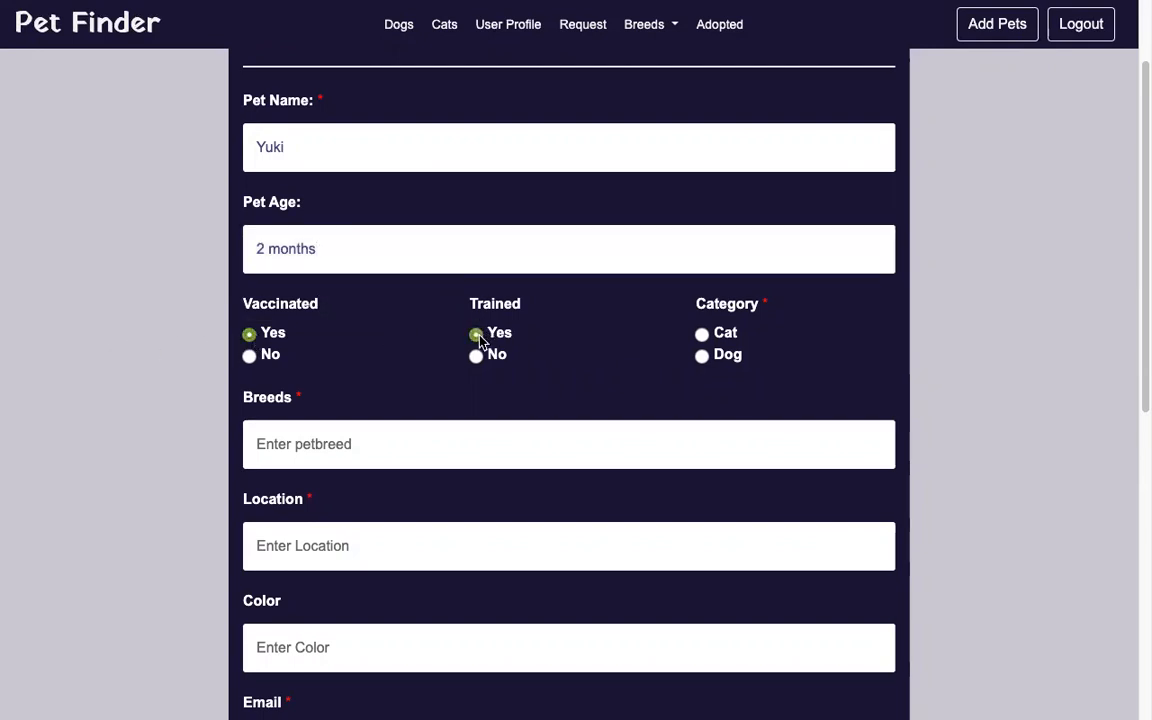
scroll(638, 365, down, 1)
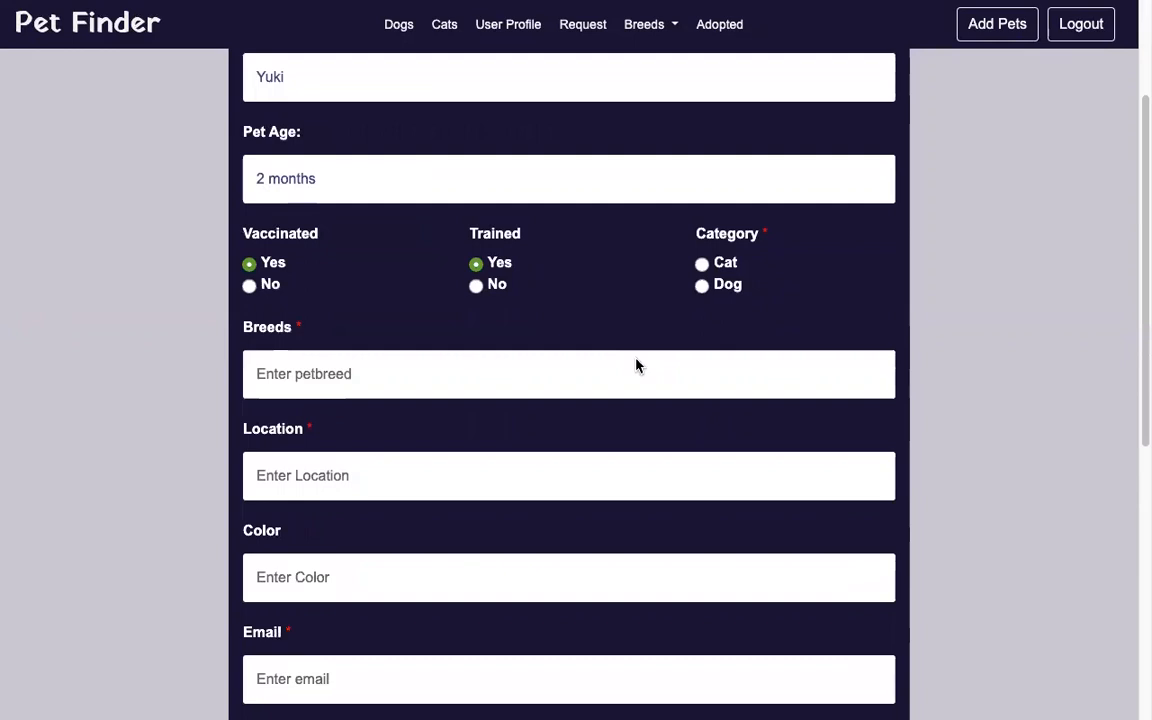
click(702, 263)
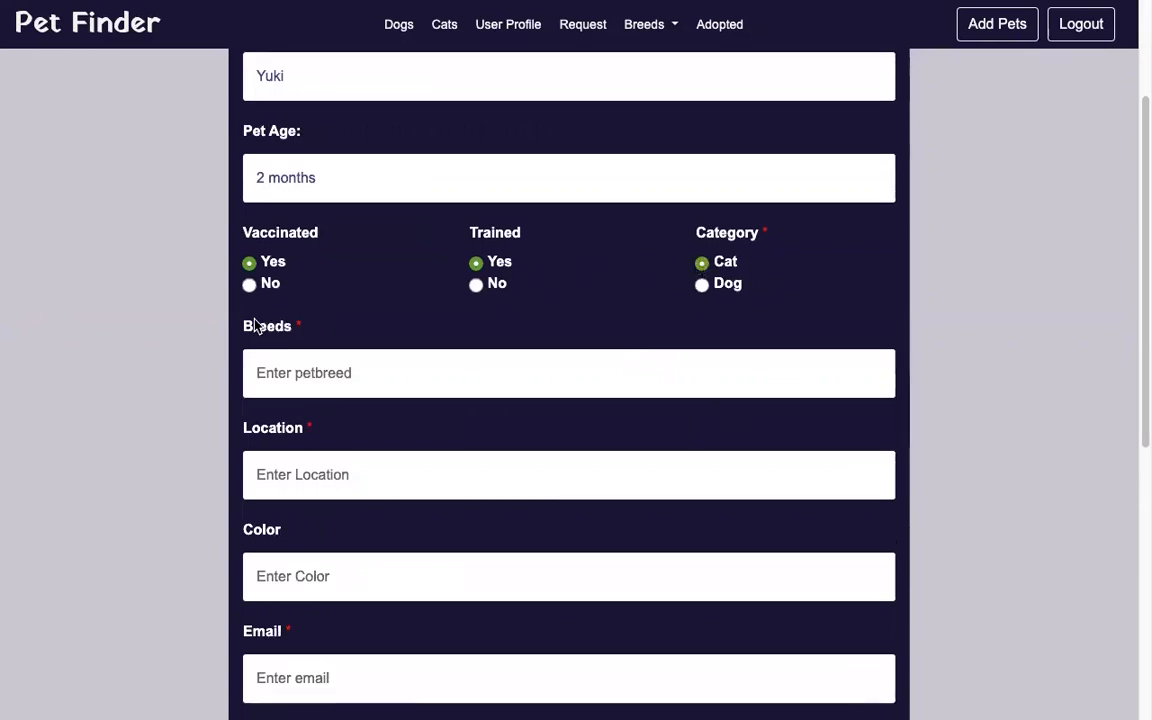
Set the pet's breed to the suggested Bengal and its location to Thane.
scroll(290, 310, down, 1)
click(326, 290)
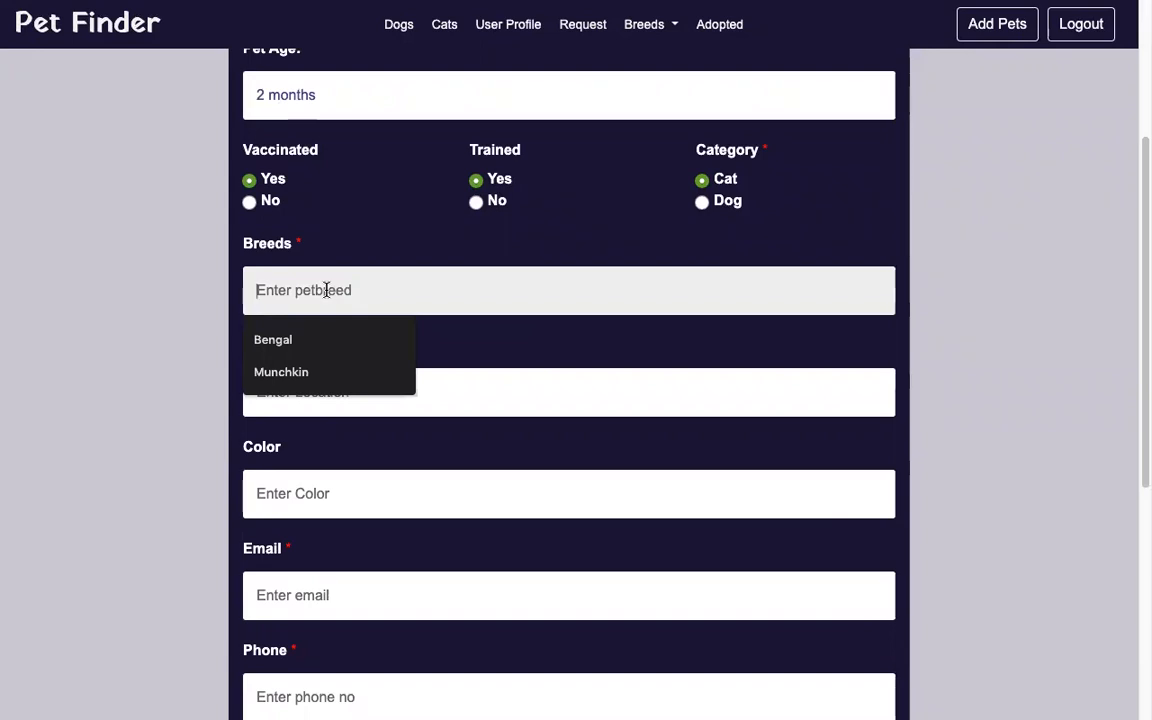
text(ben)
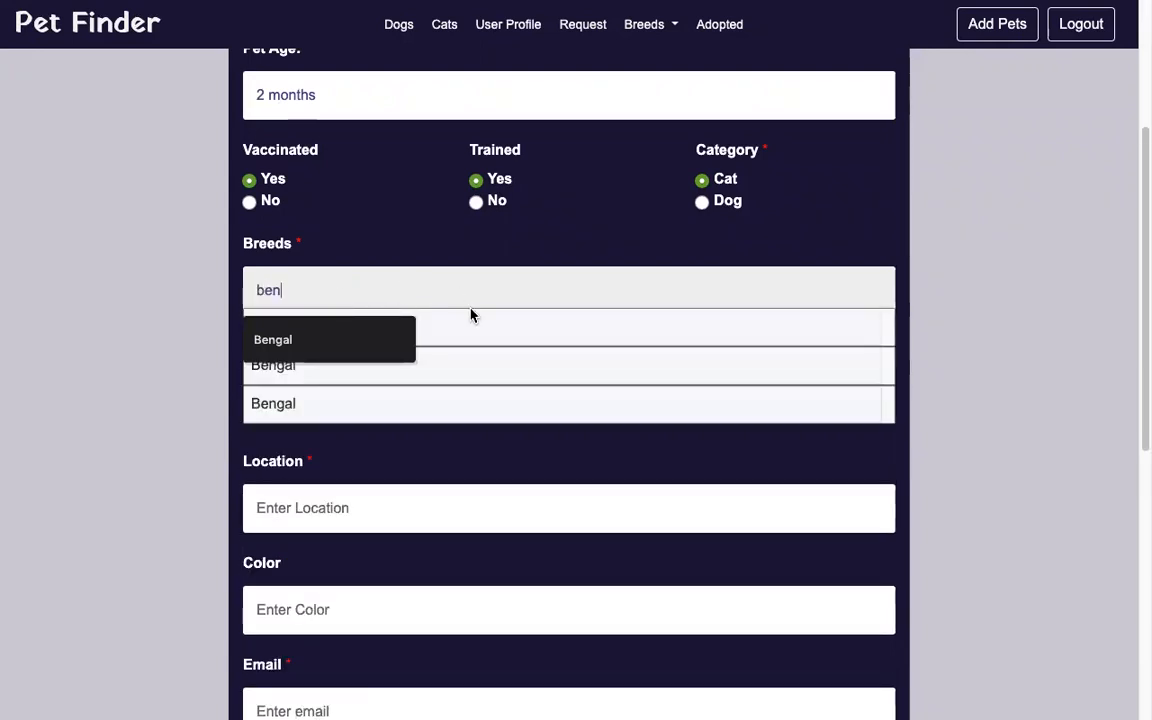
click(495, 336)
scroll(175, 363, down, 2)
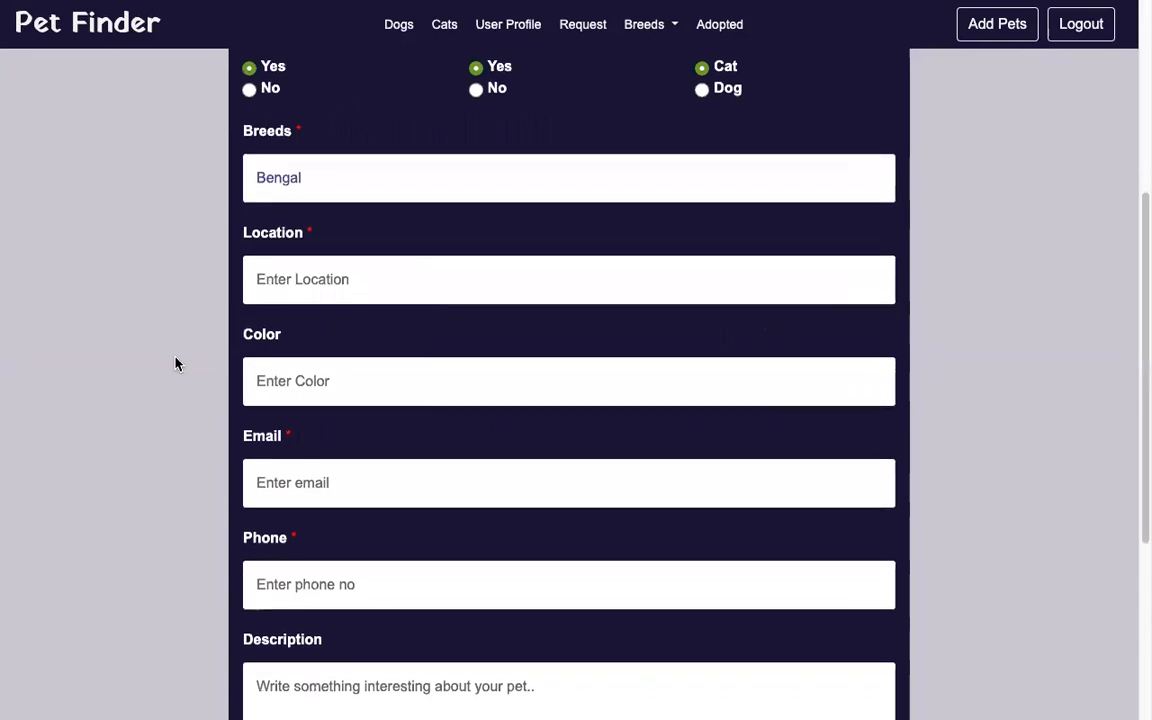
click(381, 270)
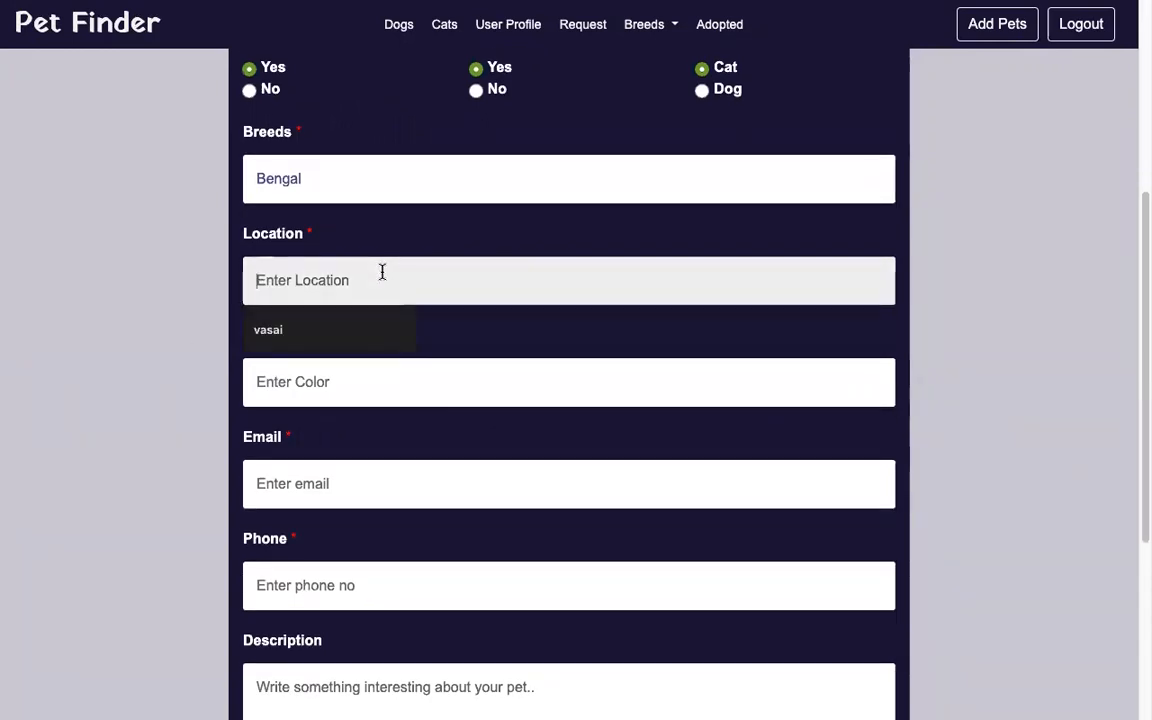
text(Thane)
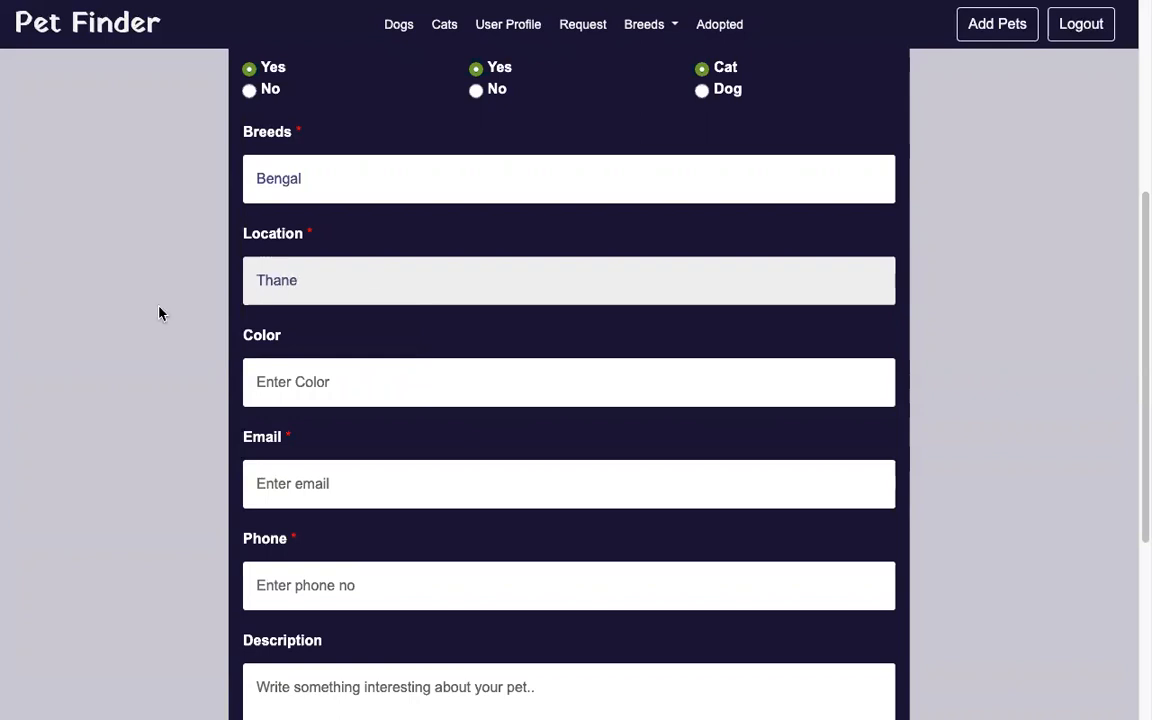
Leave the color empty and fill in the contact's e-mail and phone number from the saved autofill entry.
scroll(141, 309, down, 3)
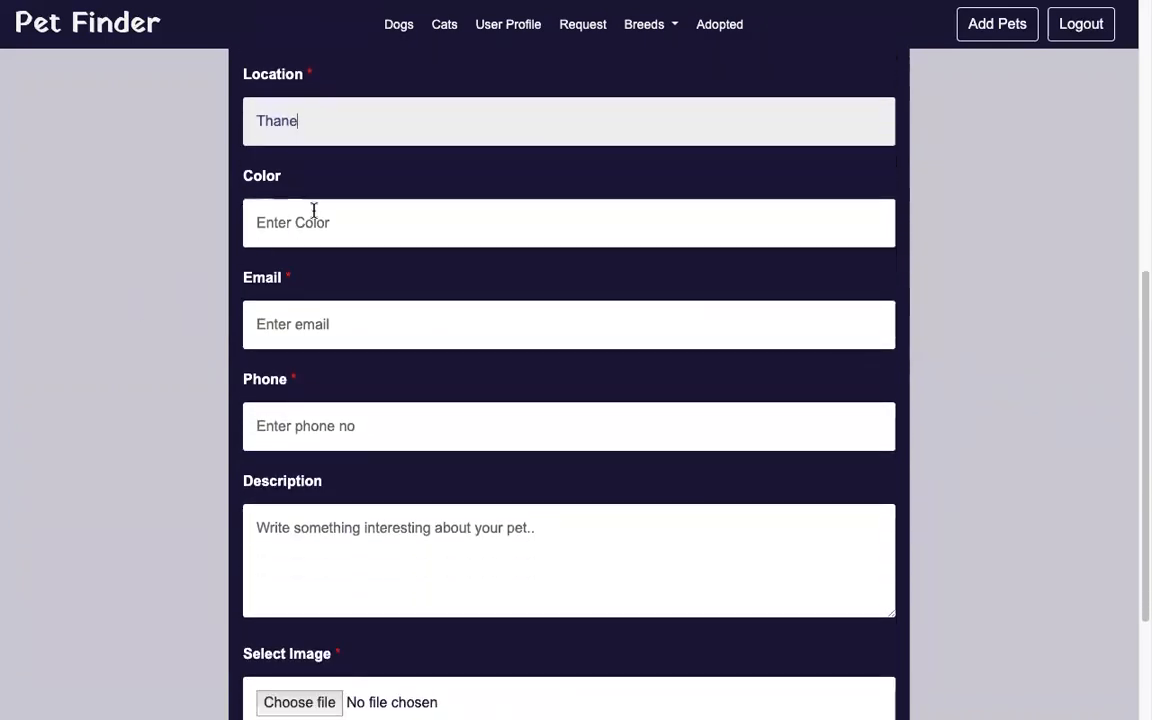
click(313, 210)
click(180, 249)
scroll(180, 250, down, 1)
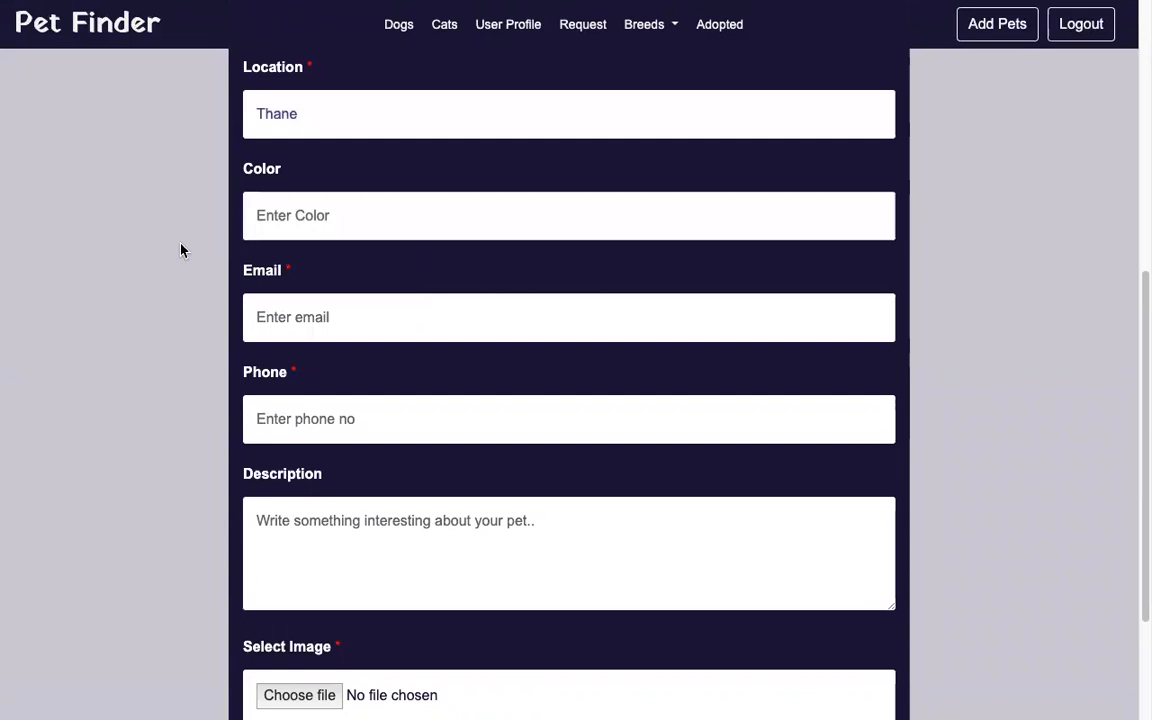
scroll(180, 249, down, 2)
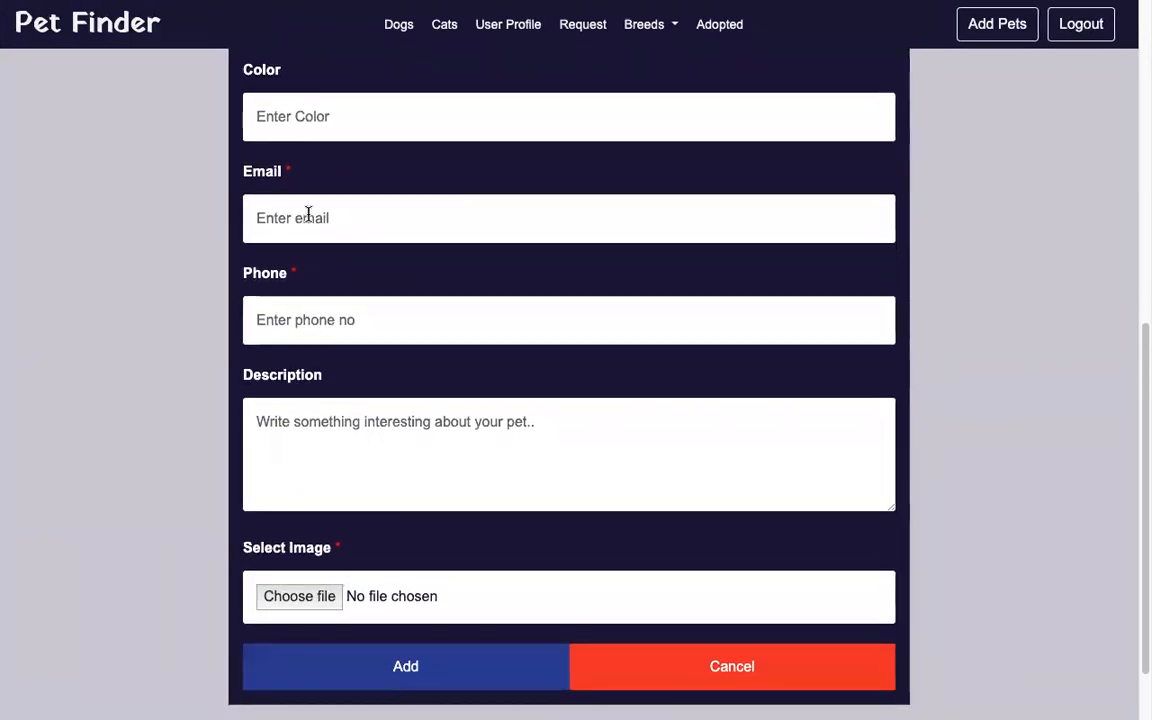
click(309, 216)
text(abh)
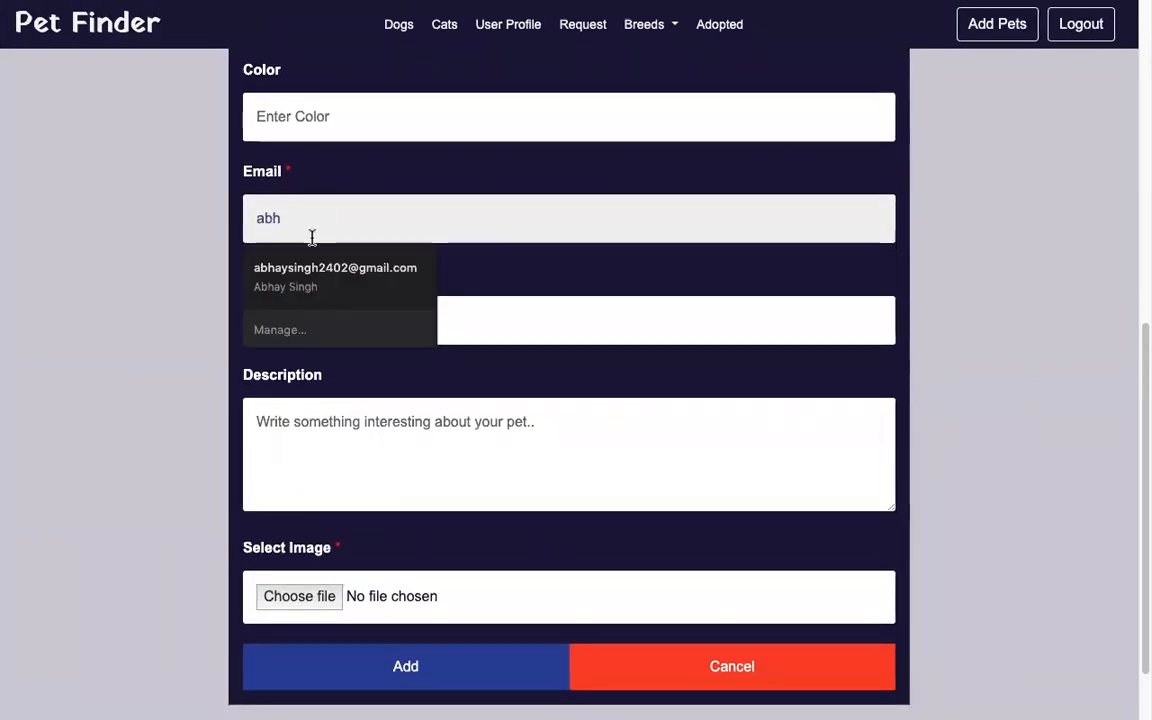
click(322, 276)
scroll(150, 290, down, 1)
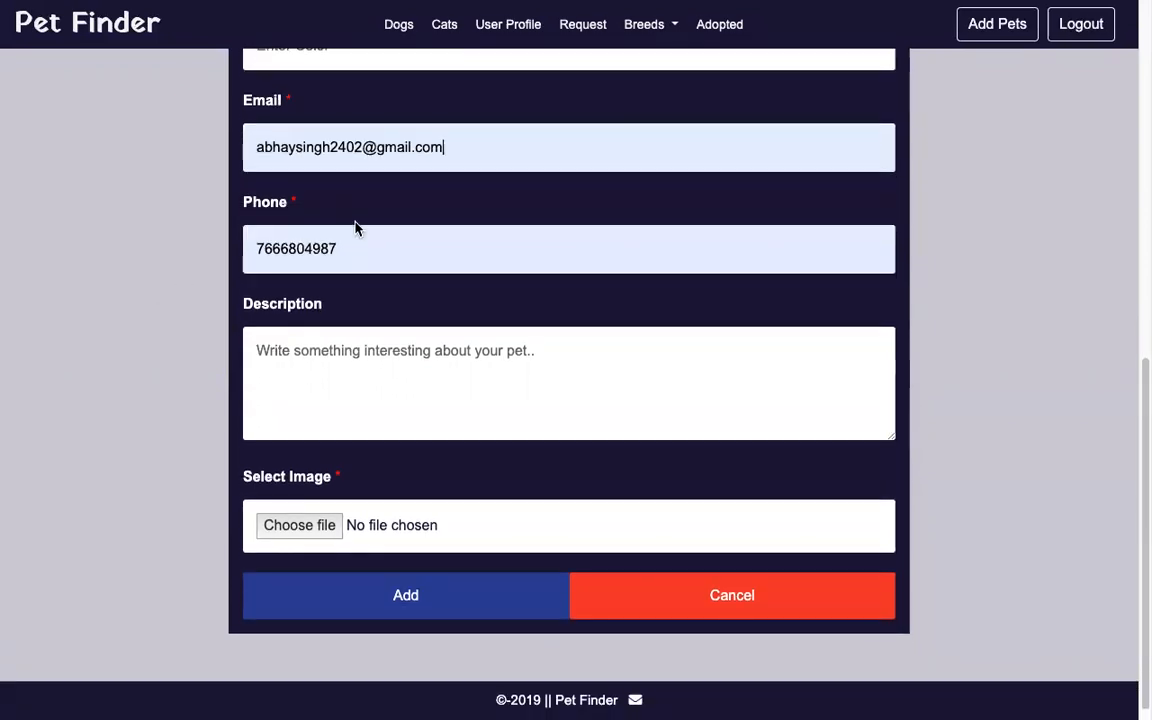
Write the pet's description as "Extermly cute and always excited".
click(342, 339)
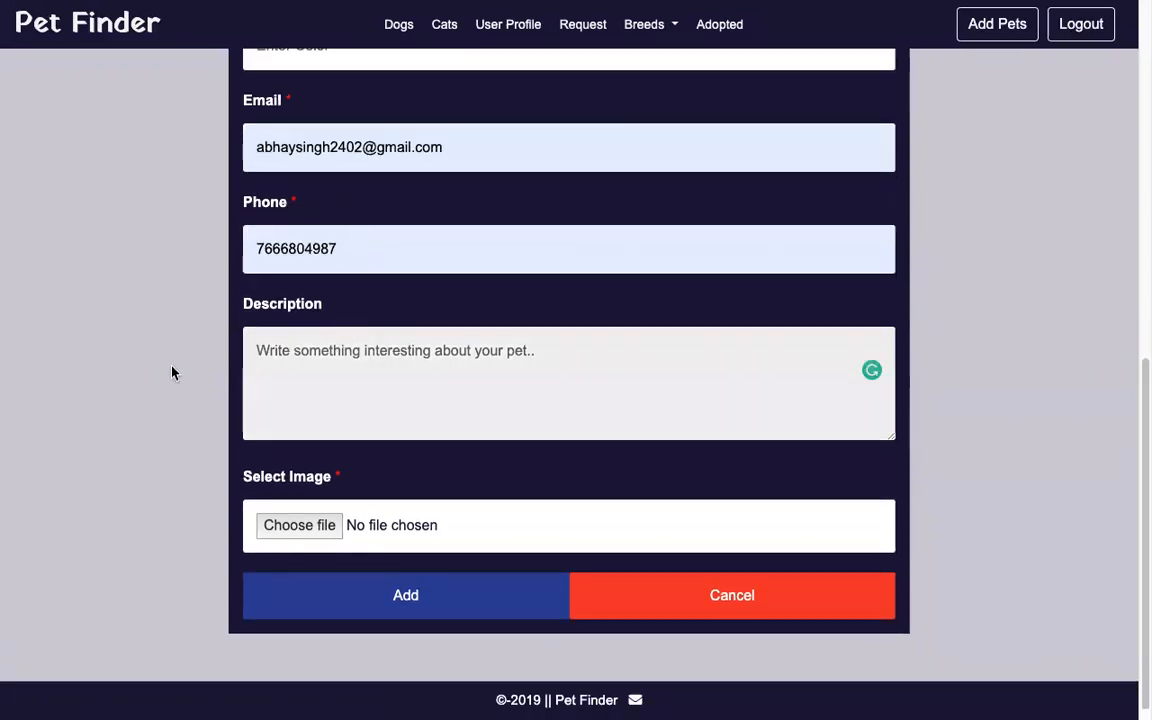
scroll(172, 372, down, 1)
text(Extermly)
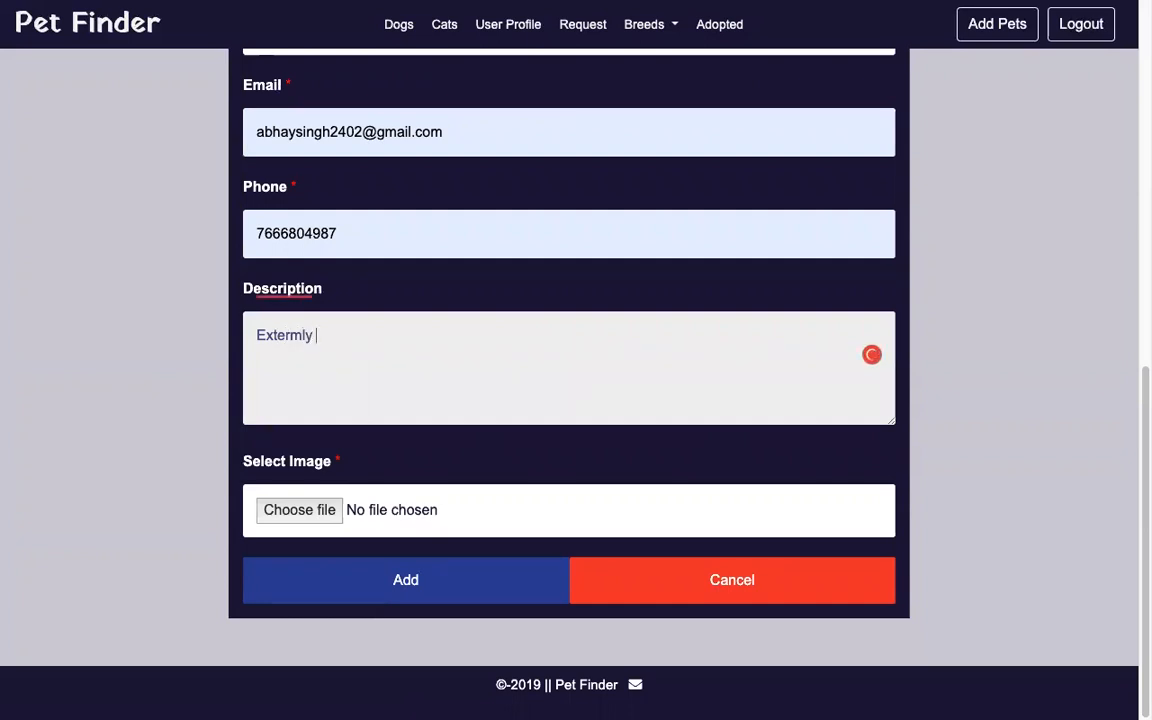
text( cute and always excited)
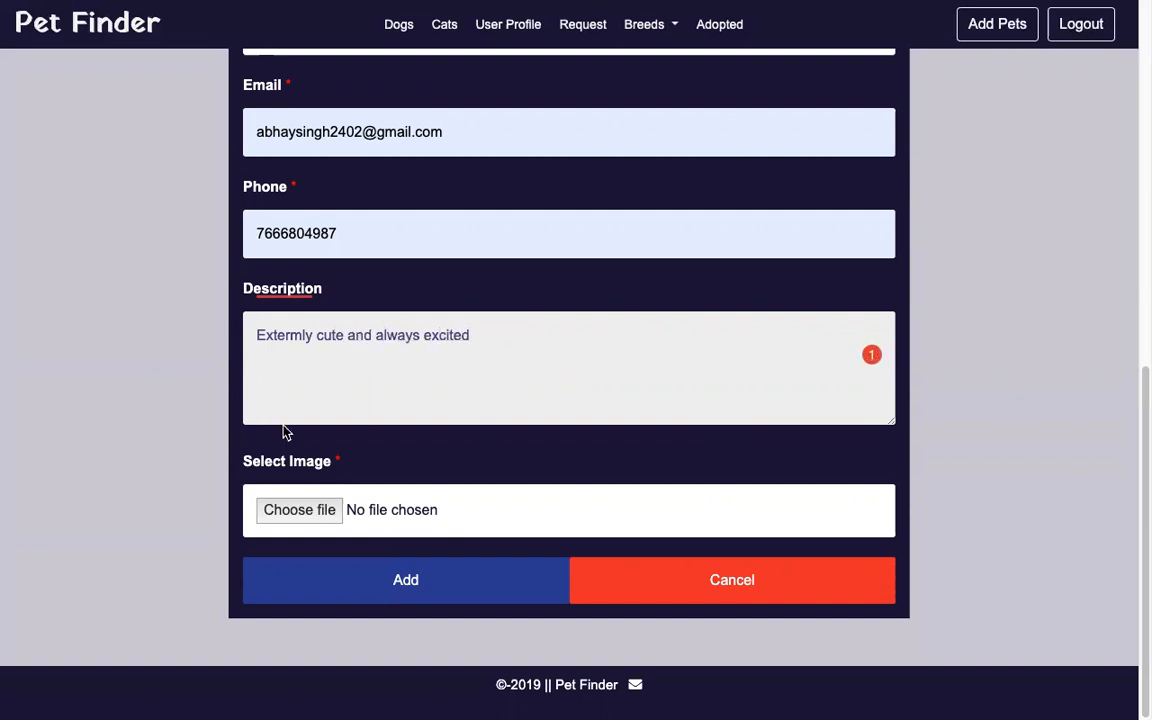
Attach cat.jpeg from the Desktop folder as the pet's image.
click(294, 508)
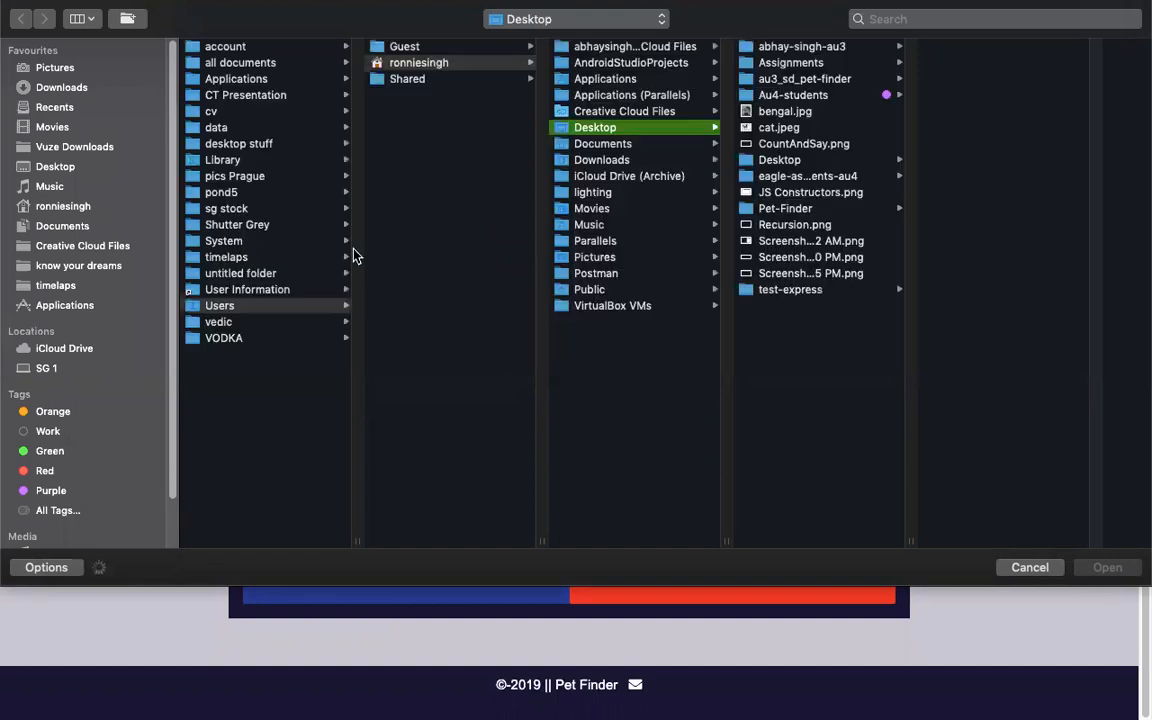
click(790, 127)
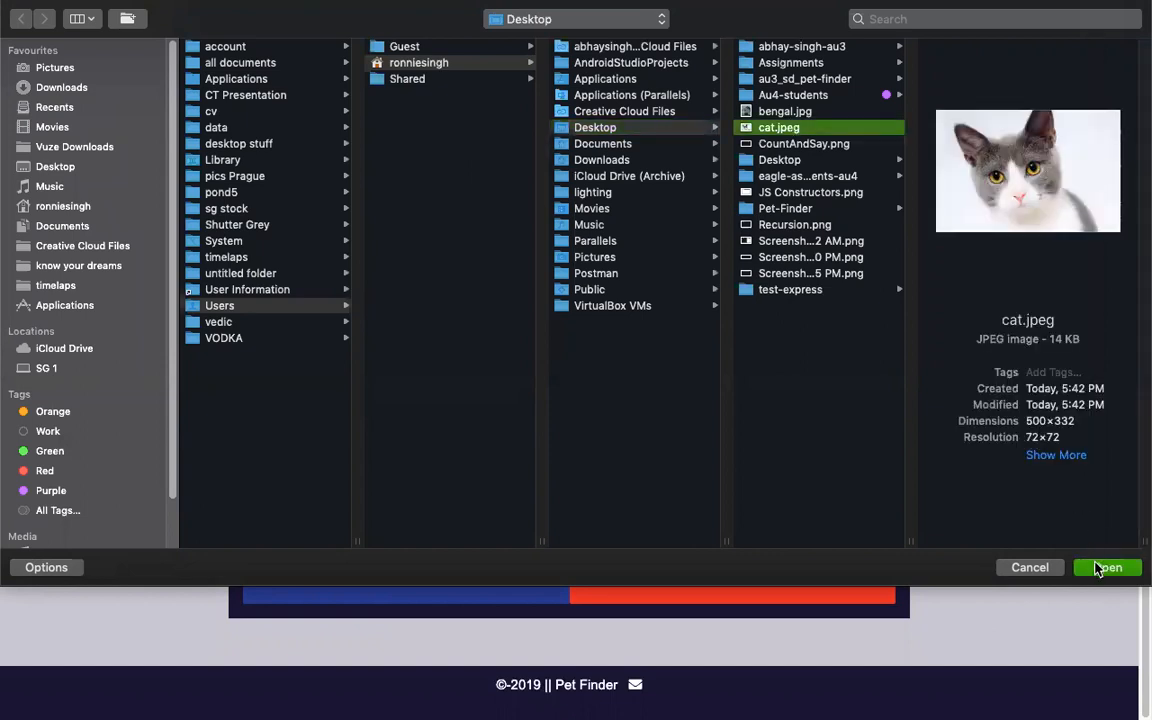
click(1106, 567)
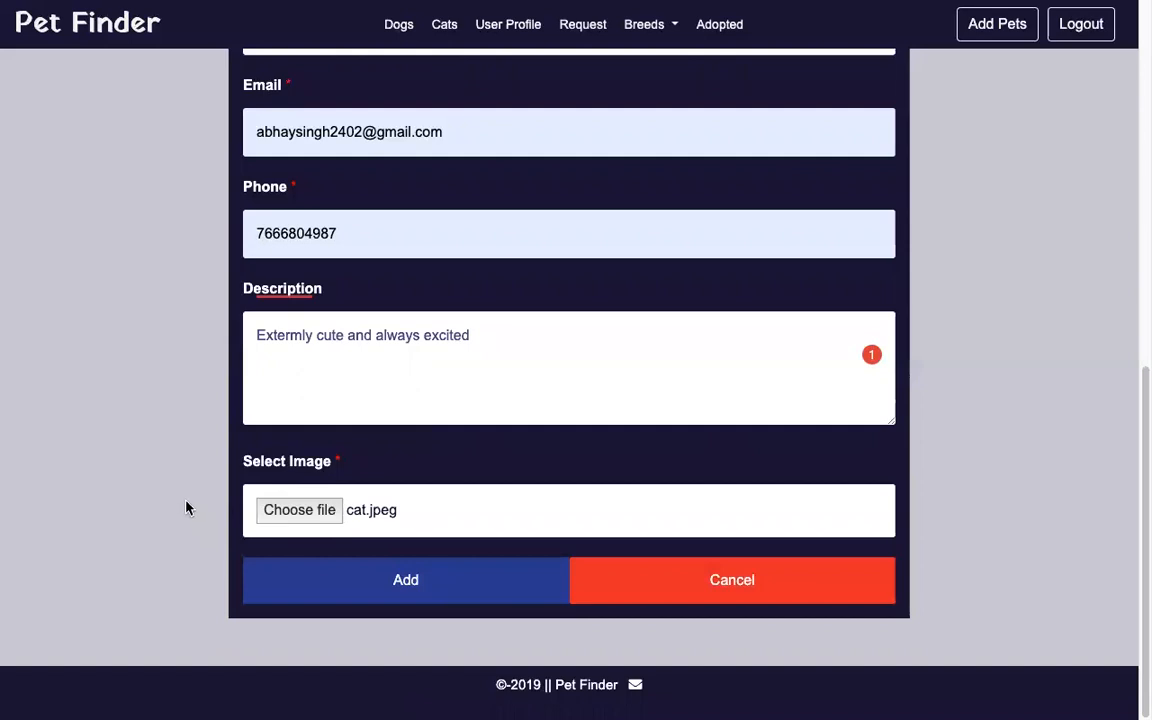
Review the completed donation form and submit it to add the pet.
scroll(258, 354, up, 1)
scroll(258, 354, up, 6)
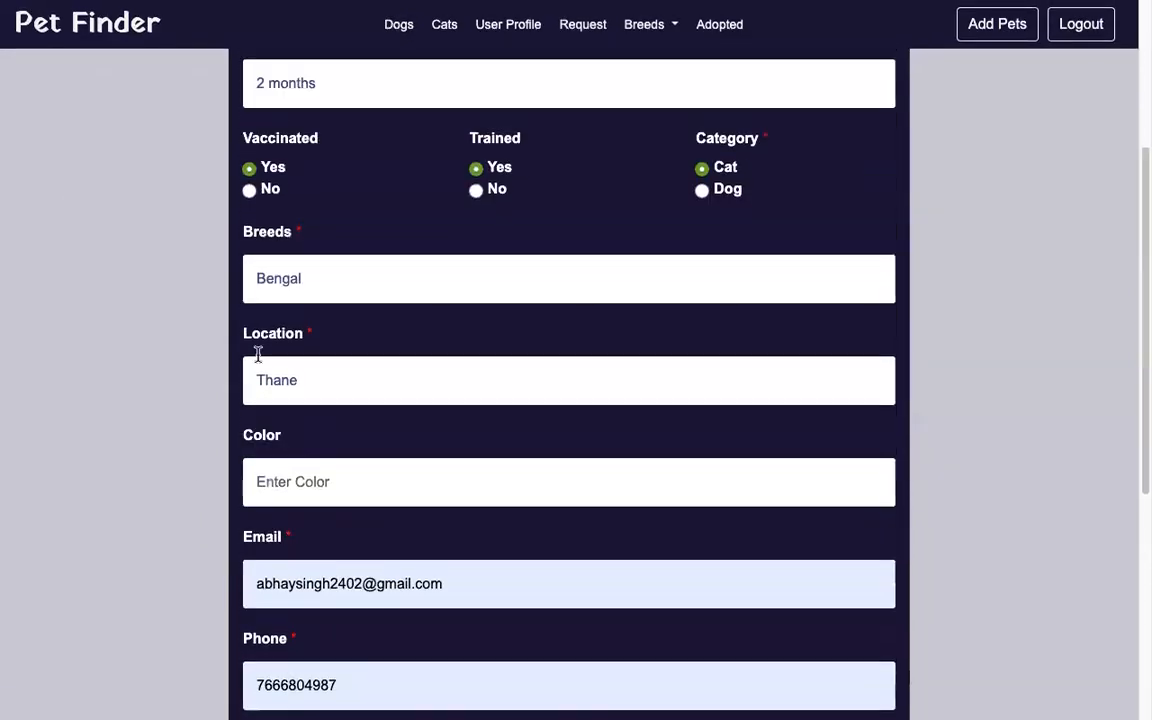
scroll(258, 354, down, 7)
click(483, 584)
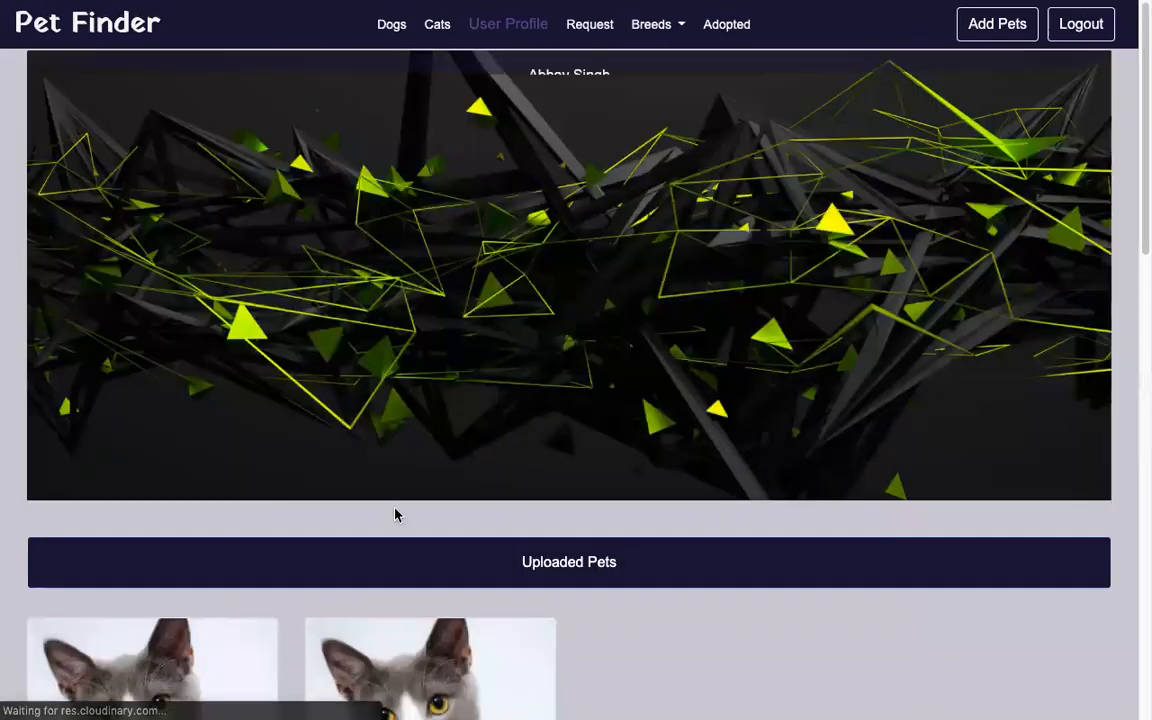
Examine the name, breed, training, vaccination and location on Yuki's card among the uploaded pets in the profile.
scroll(396, 512, down, 2)
scroll(712, 481, down, 2)
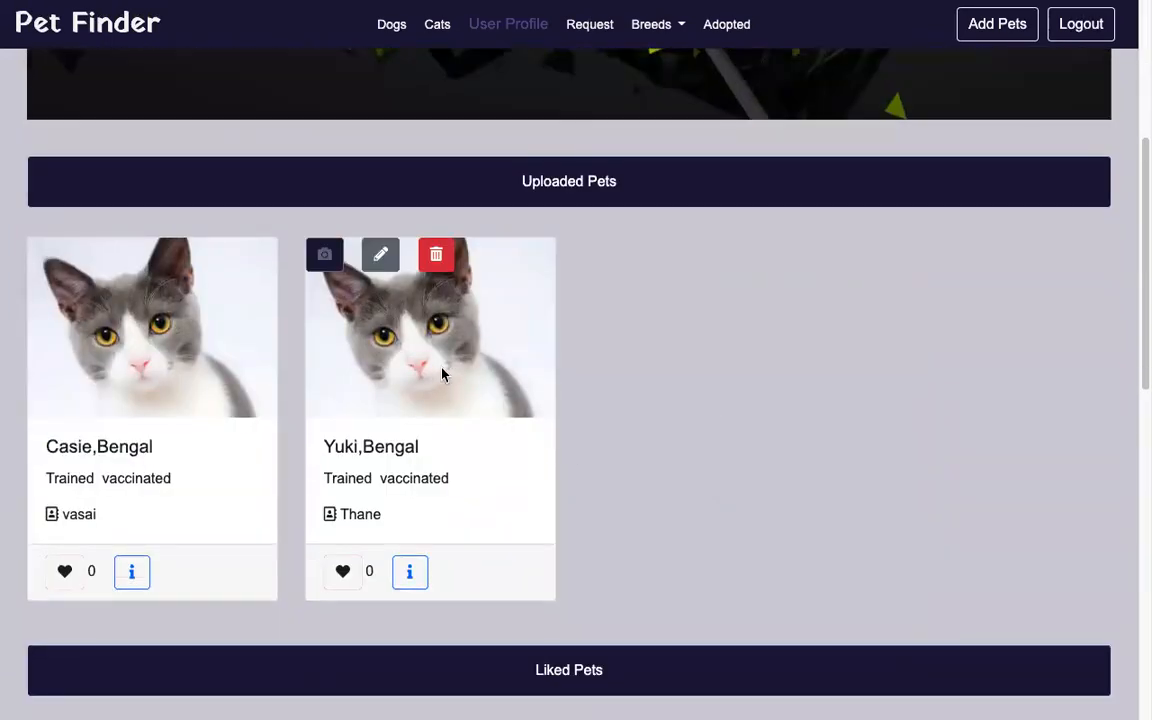
scroll(620, 392, down, 1)
mouse_move(419, 424)
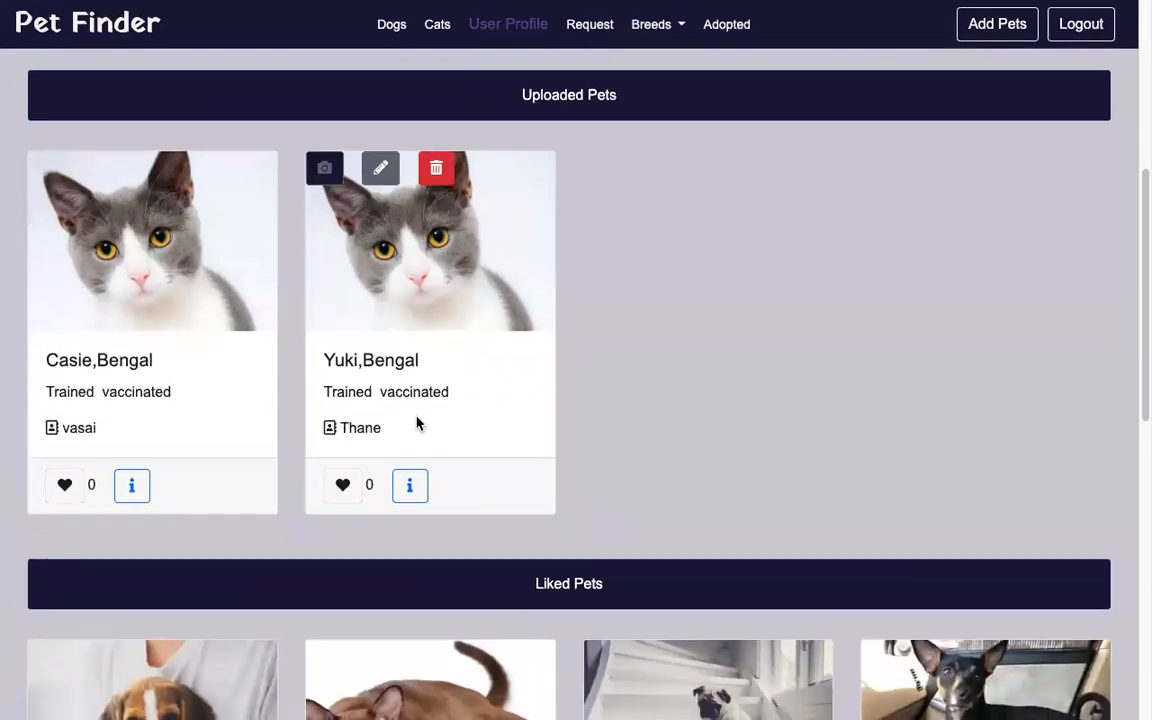
drag(324, 360, 360, 360)
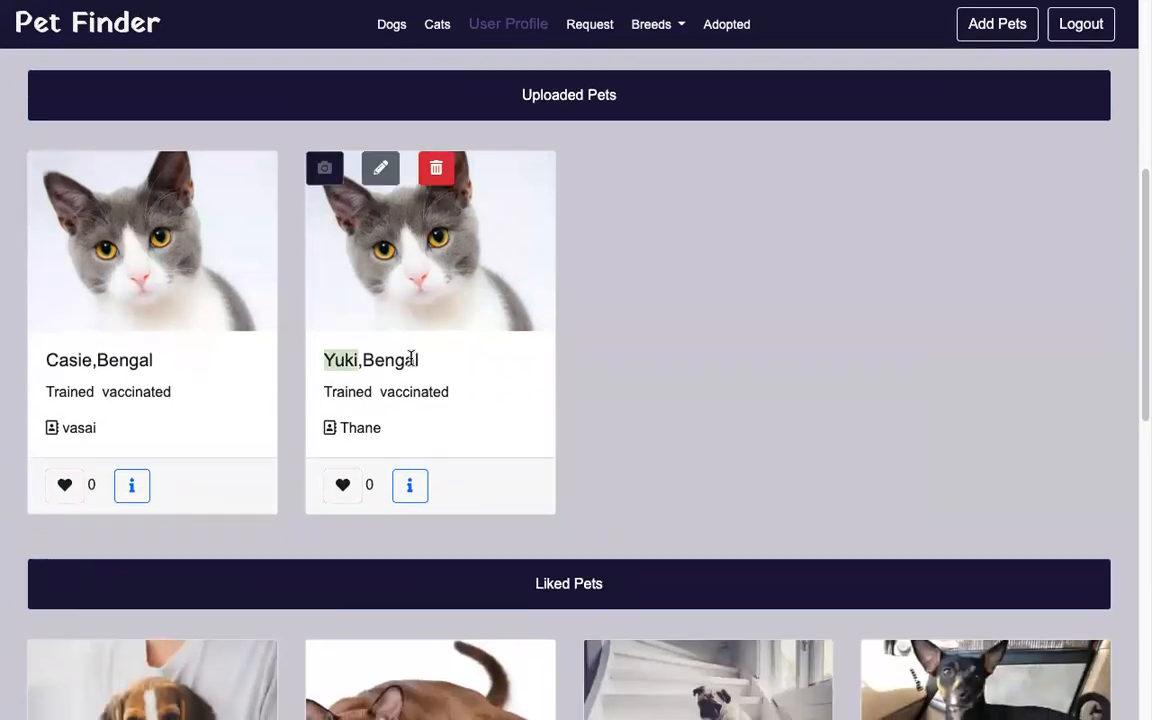
click(410, 358)
double_click(410, 358)
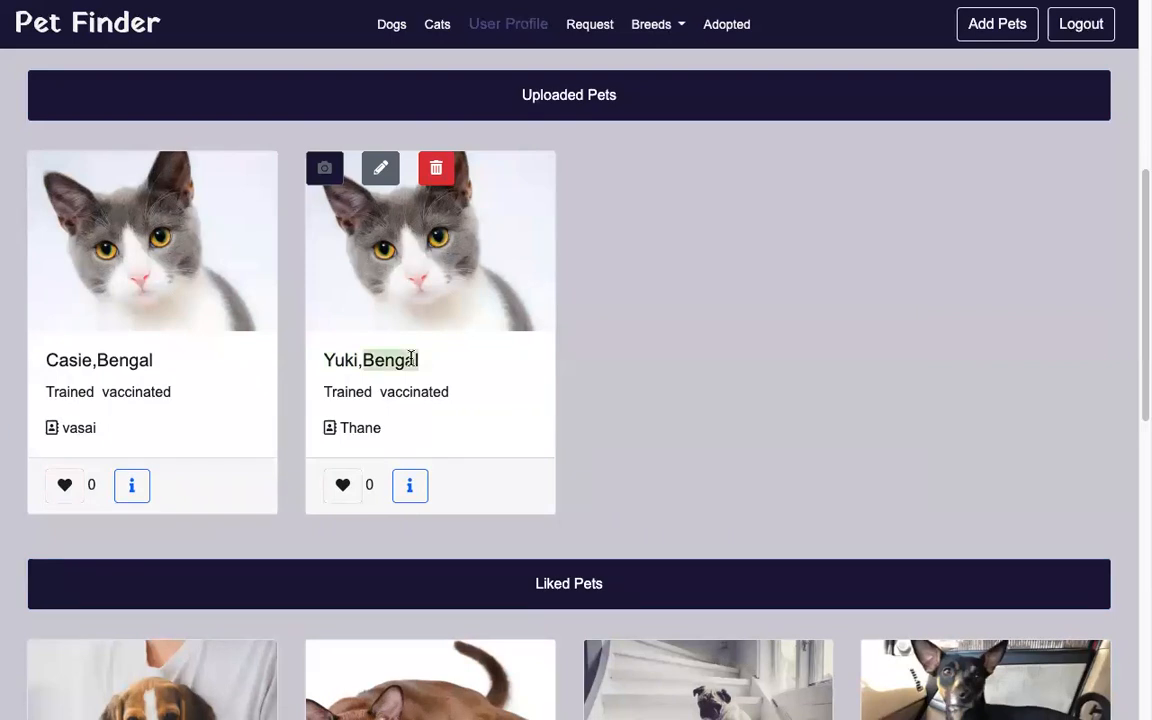
click(363, 387)
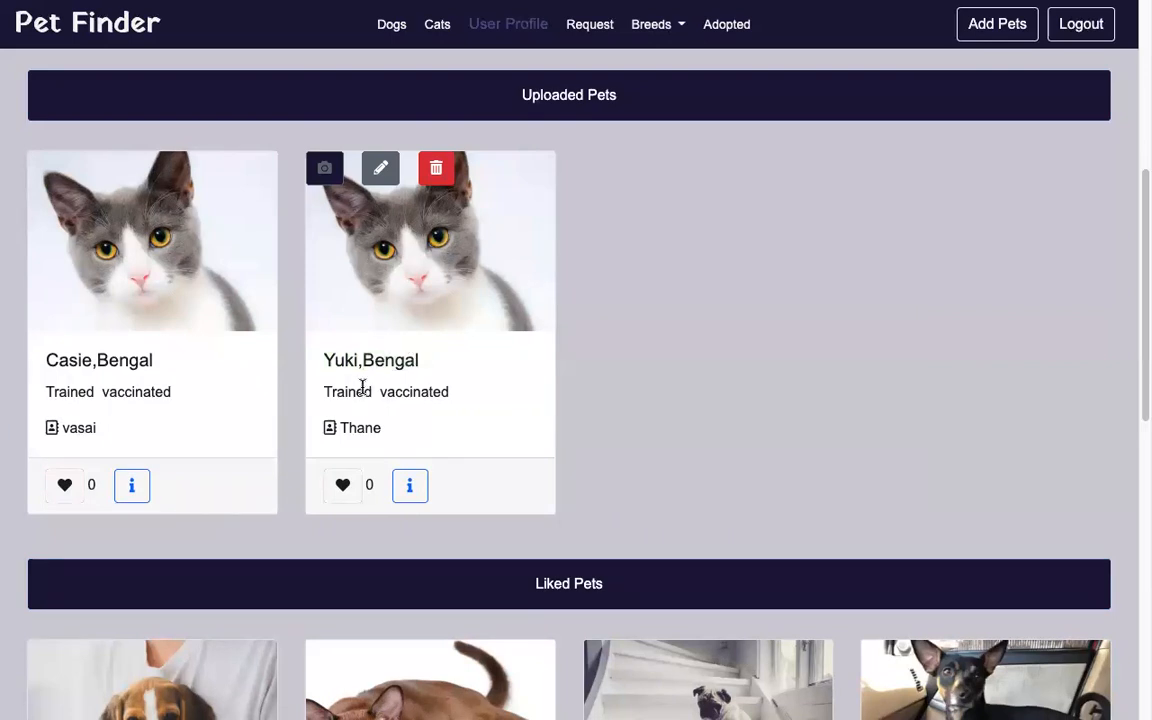
double_click(442, 392)
double_click(375, 428)
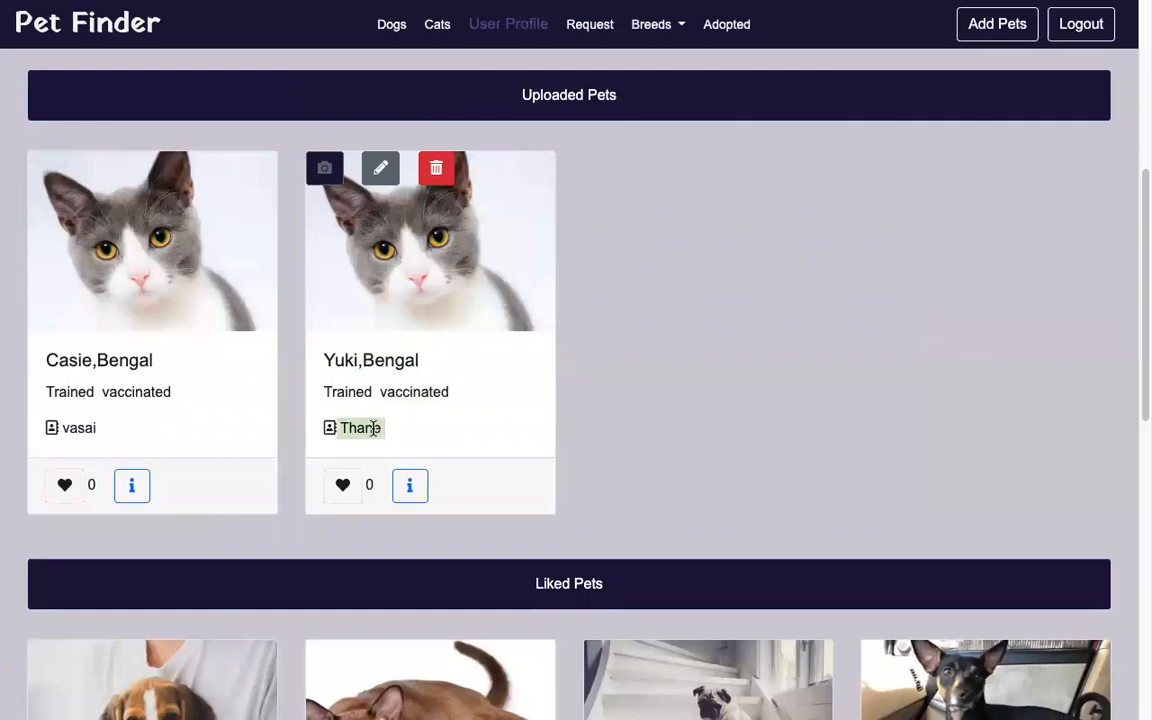
scroll(786, 324, up, 5)
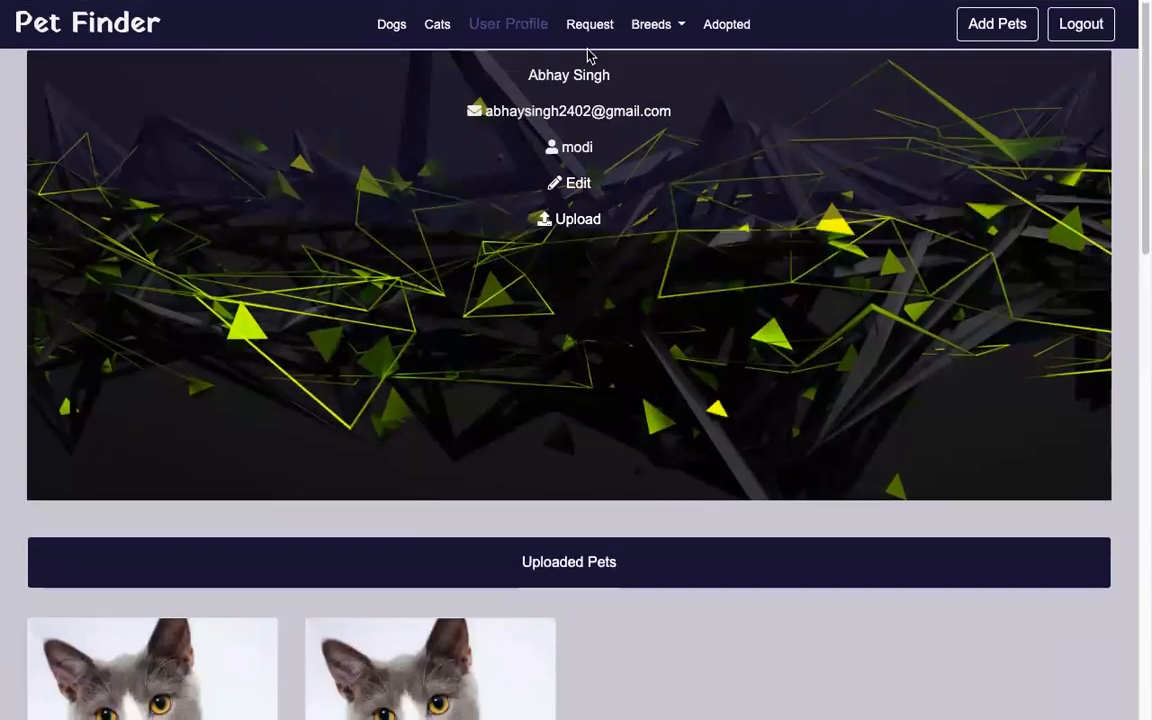
scroll(489, 437, down, 3)
scroll(517, 424, up, 3)
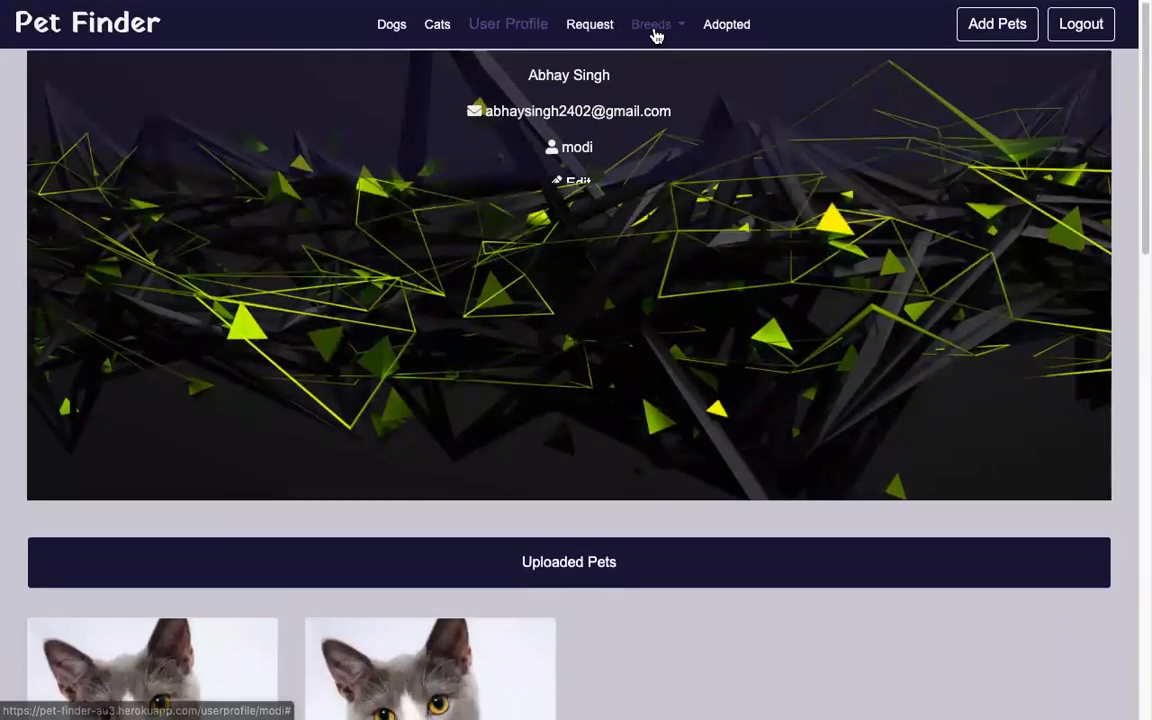
Open the dog breed search, choose Akita and review its life span, temperament, weight and height.
click(655, 30)
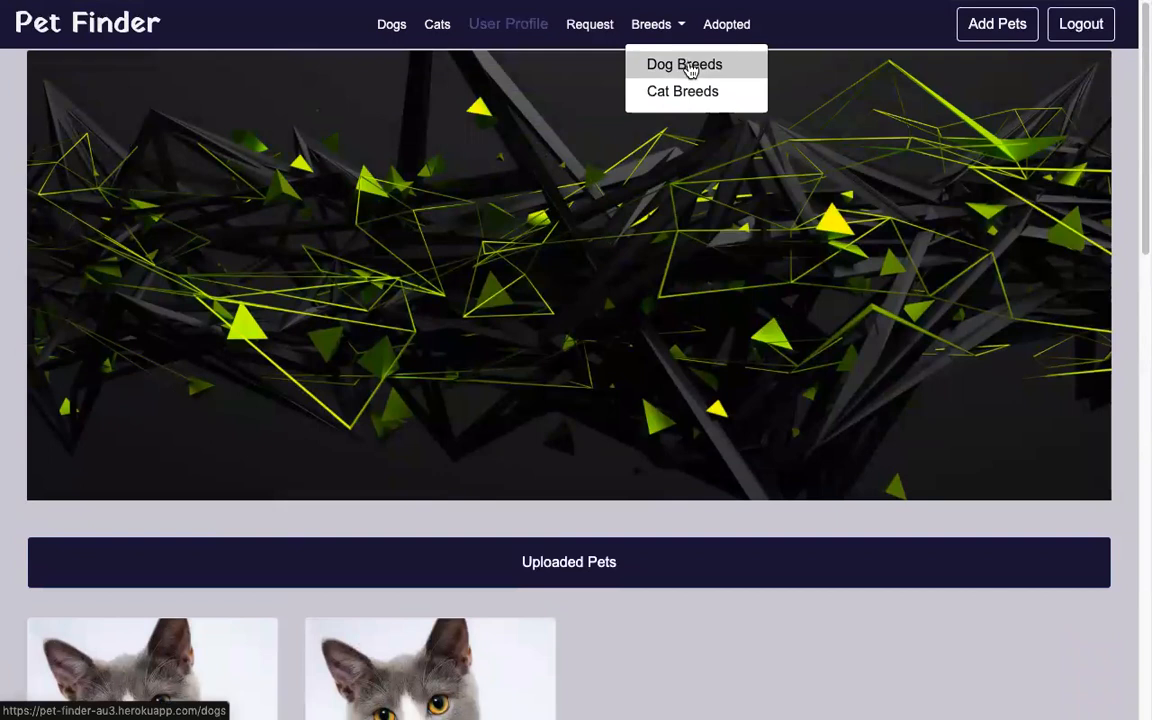
click(686, 66)
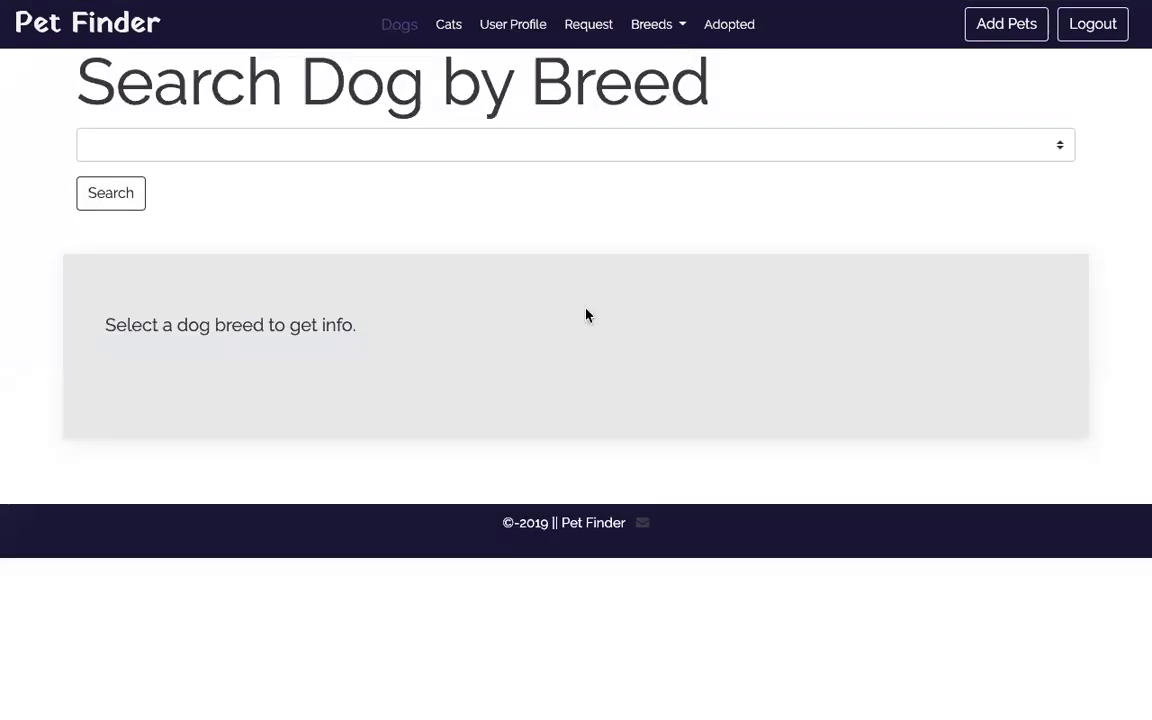
click(693, 152)
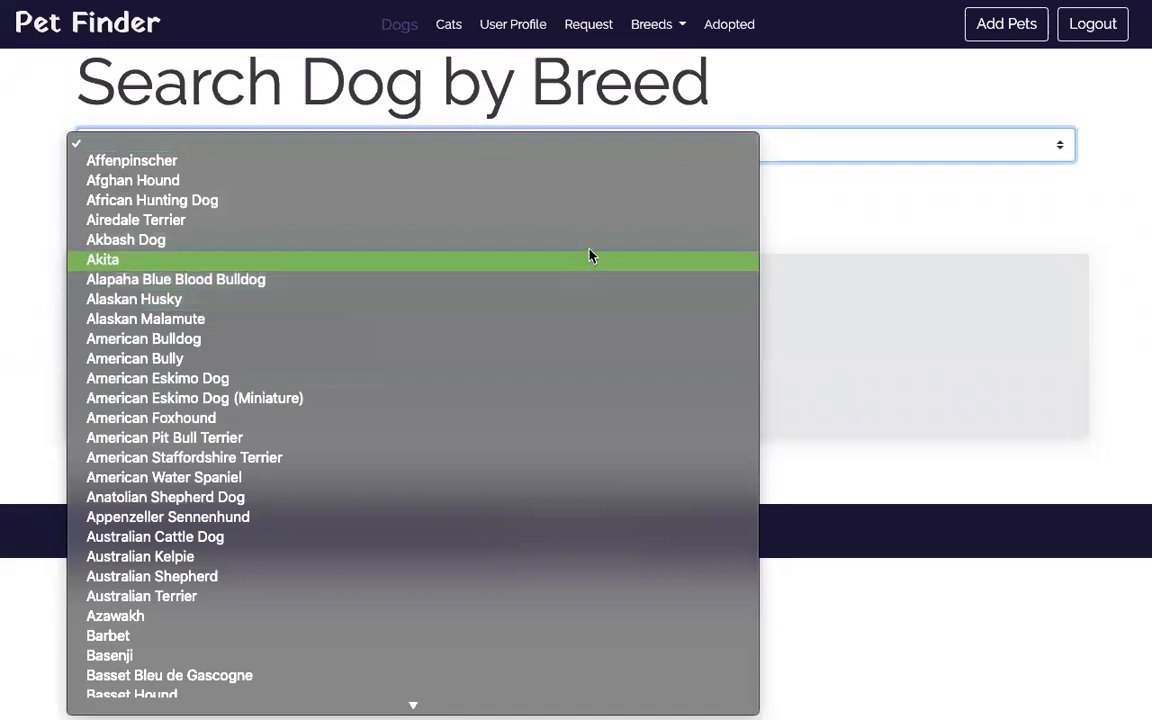
scroll(571, 453, down, 5)
scroll(571, 453, down, 10)
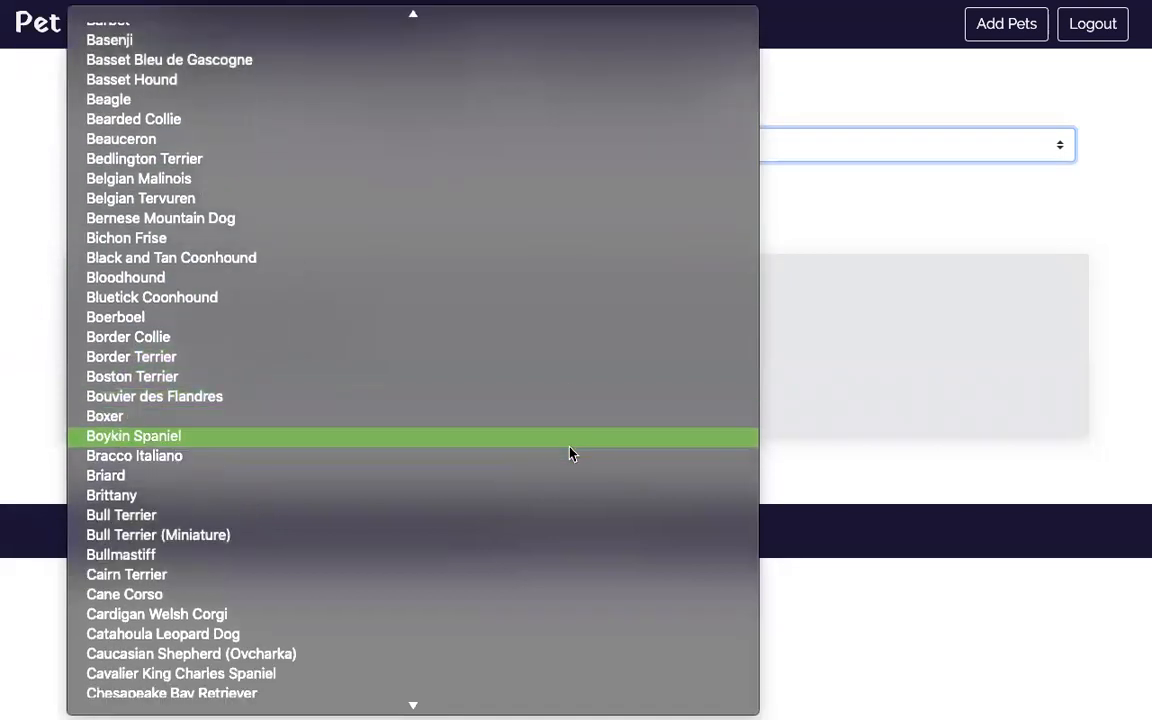
scroll(571, 453, up, 15)
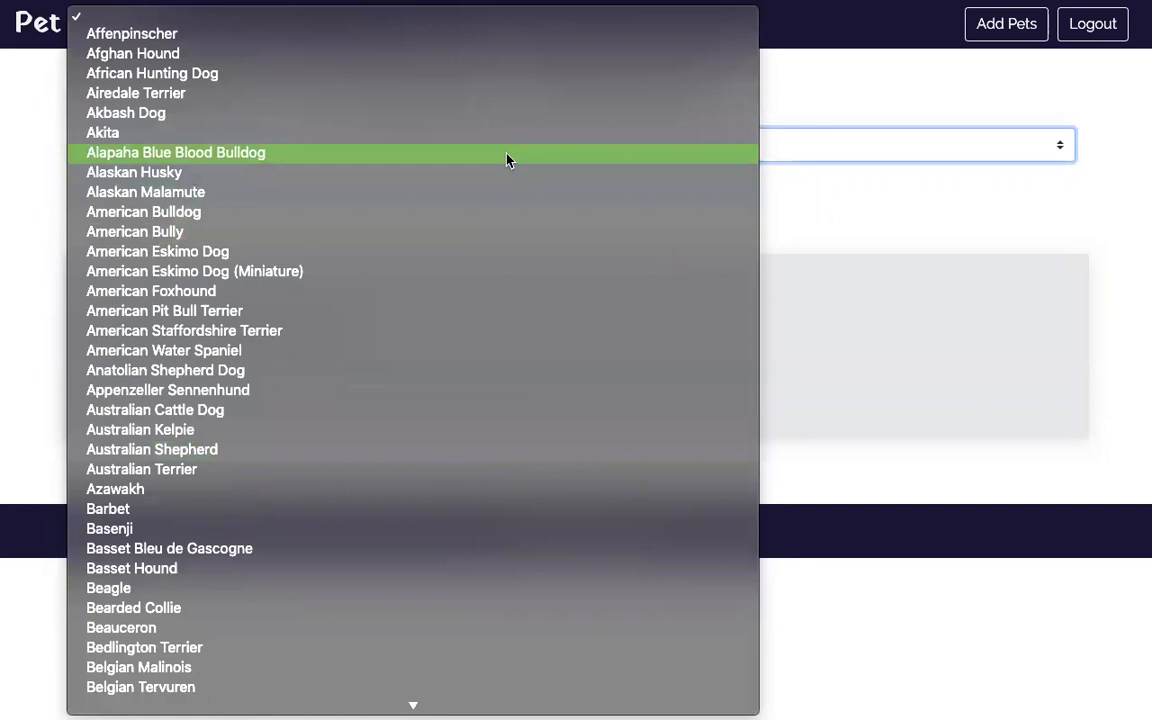
click(517, 134)
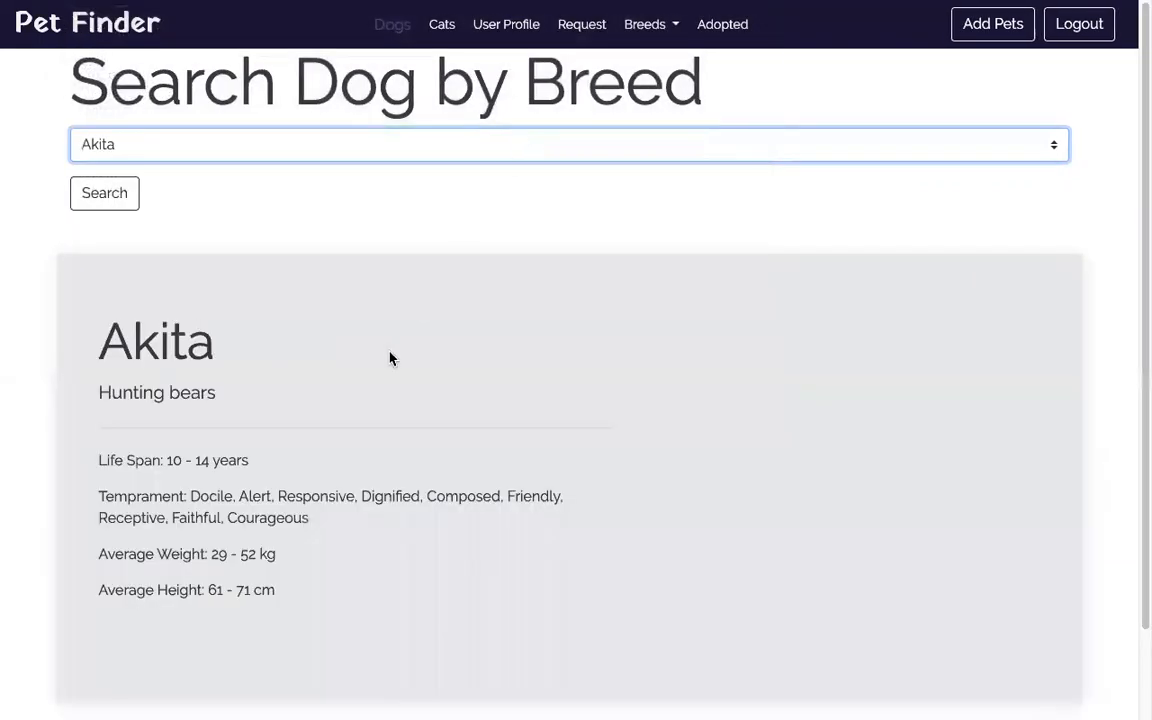
scroll(390, 358, down, 2)
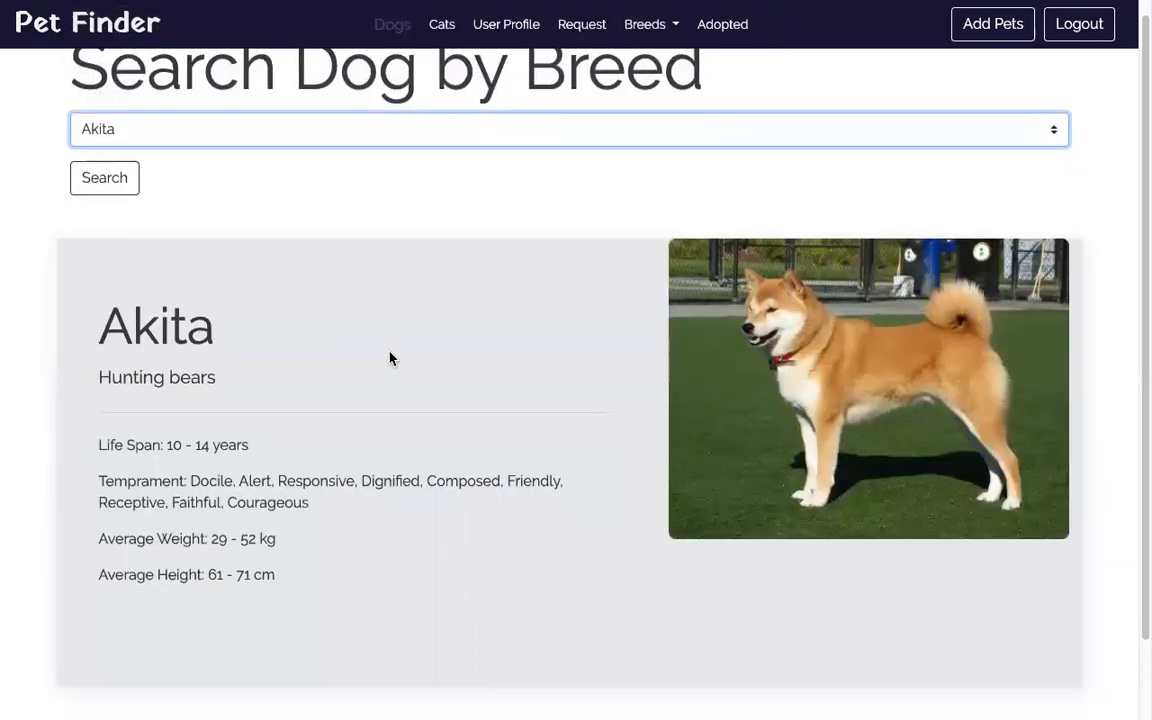
scroll(390, 358, up, 1)
scroll(390, 358, down, 1)
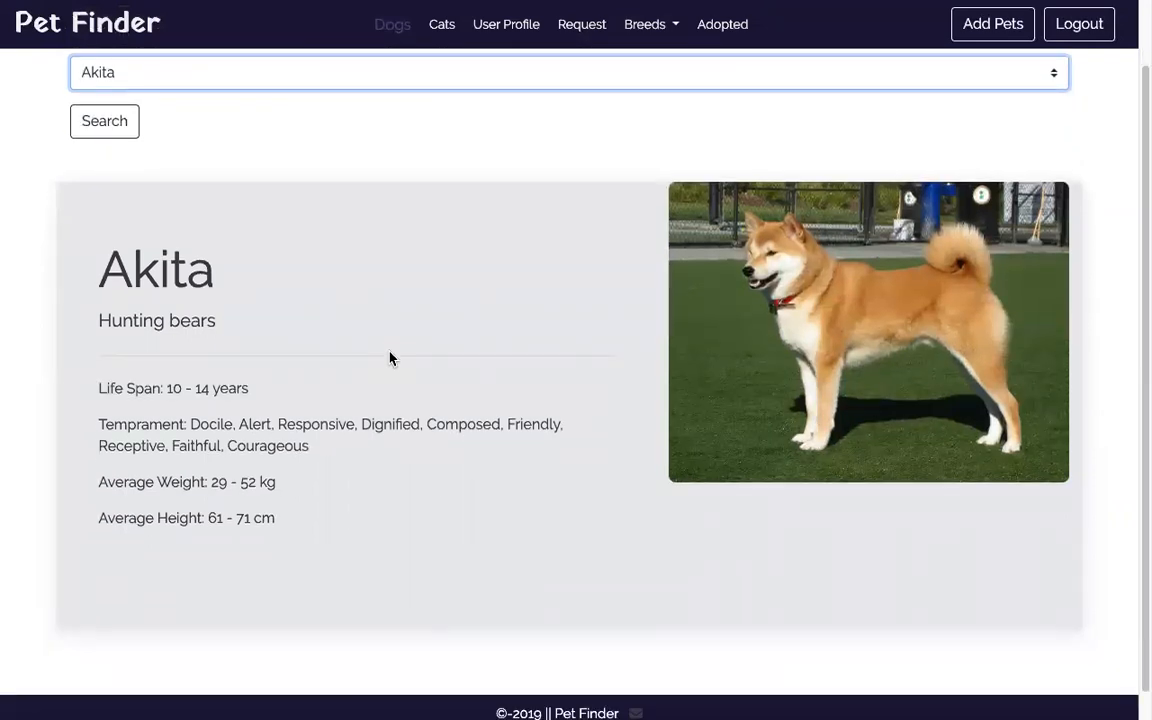
scroll(289, 414, down, 1)
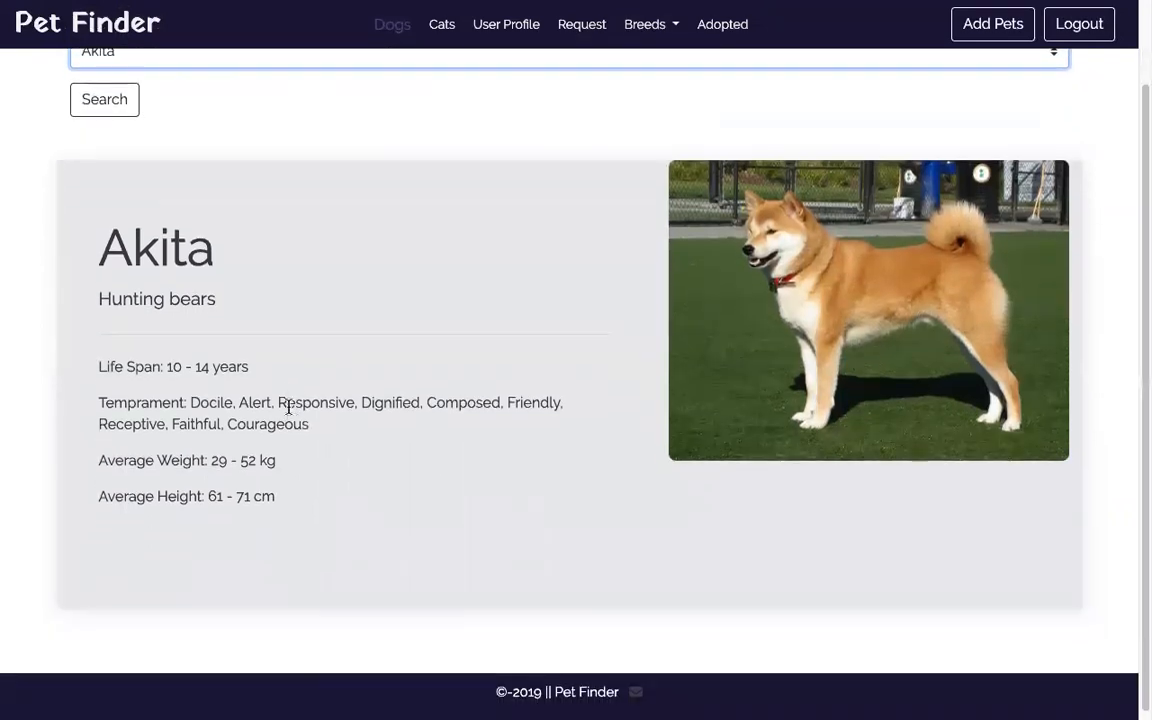
scroll(396, 334, up, 2)
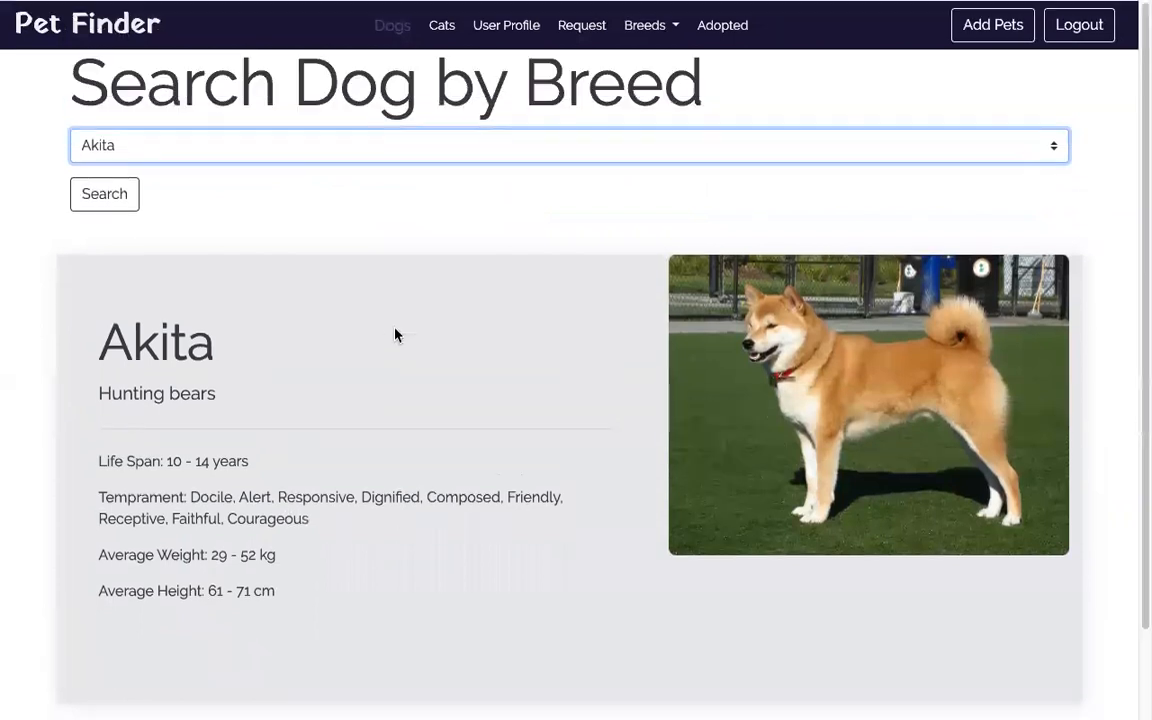
Switch the dog breed to Anatolian Shepherd Dog and review its breed information.
click(591, 150)
click(432, 391)
scroll(431, 392, down, 2)
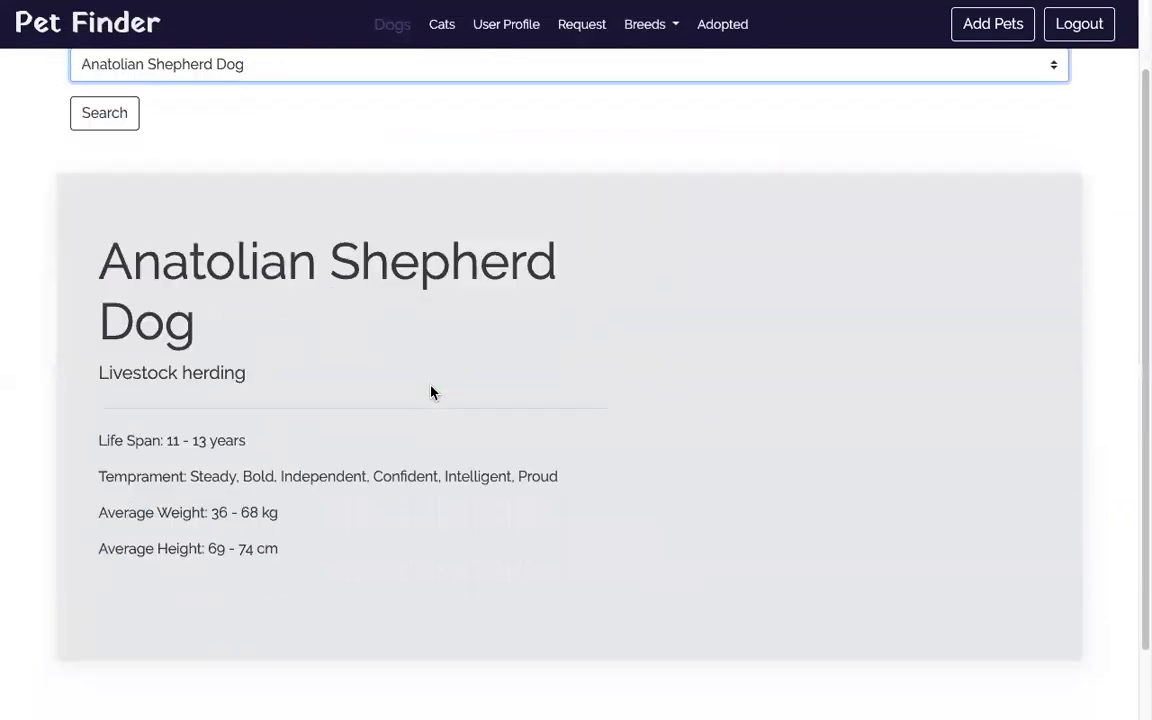
scroll(430, 391, down, 1)
scroll(430, 391, up, 3)
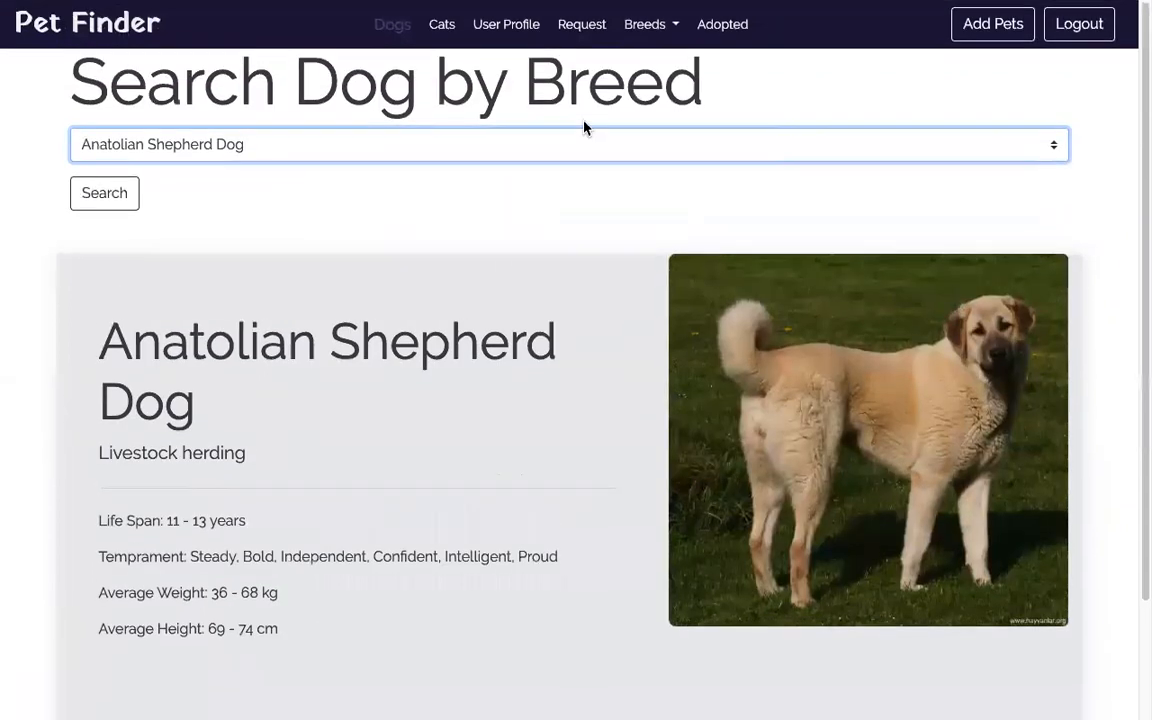
Choose the Pug breed, search for dogs of that breed and check the breed on the resulting pet card.
click(573, 145)
text(pug)
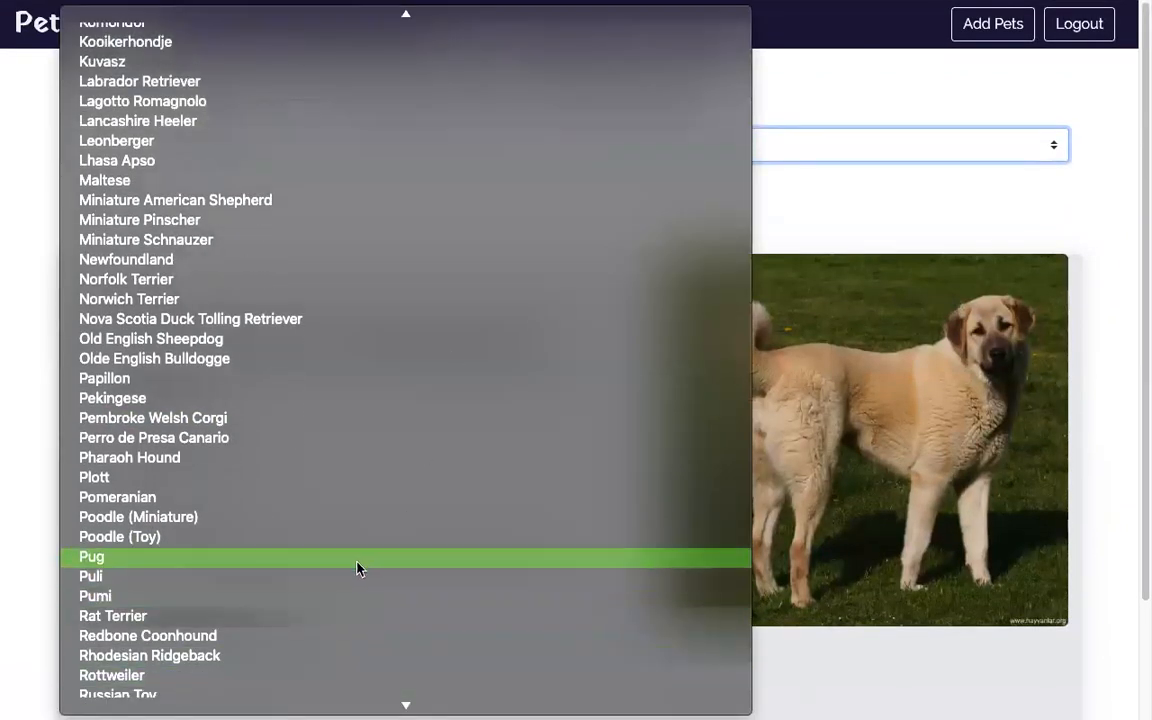
click(357, 558)
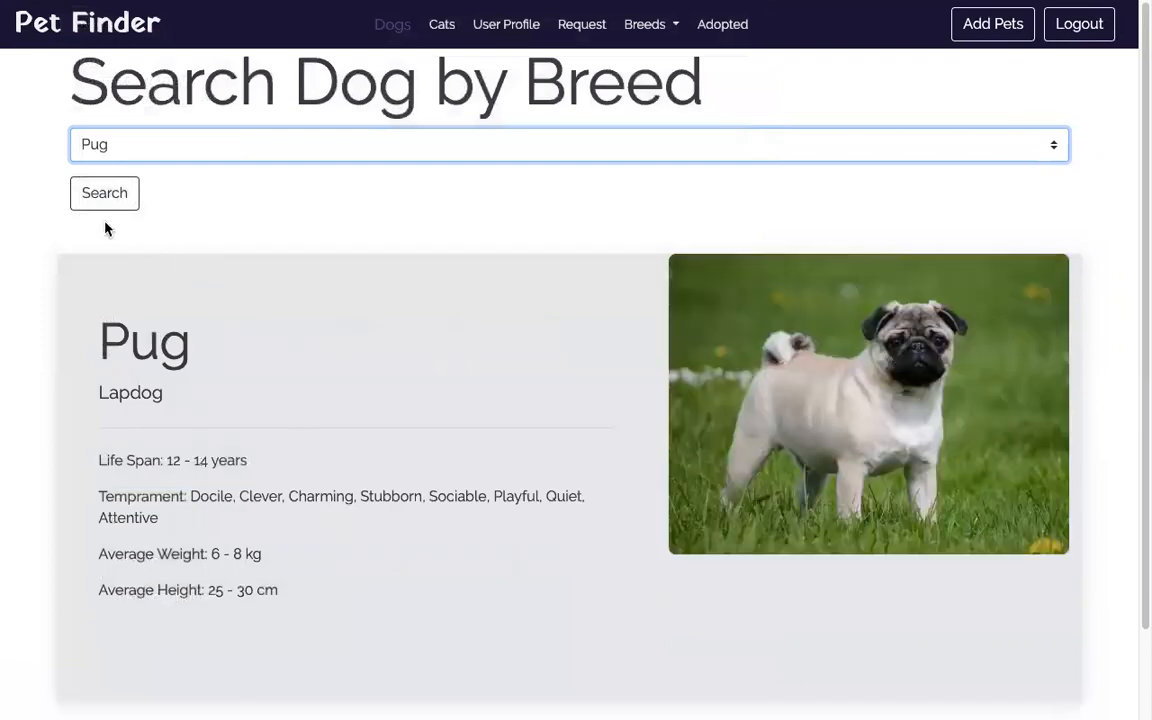
click(107, 208)
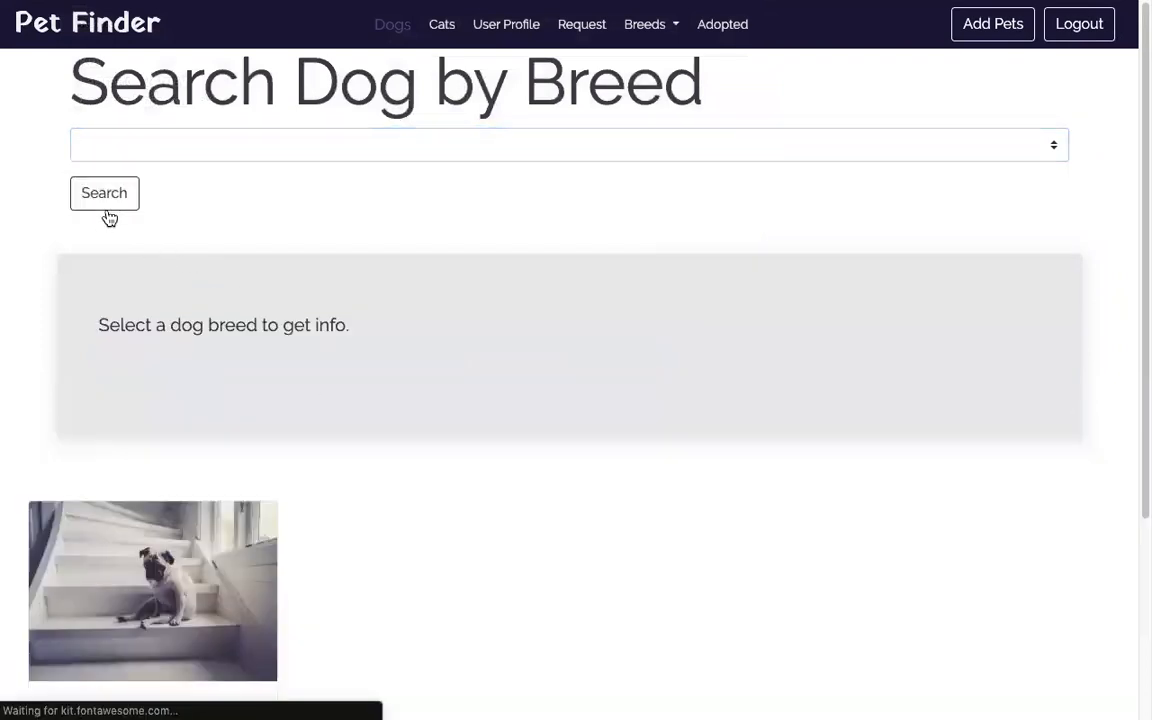
scroll(273, 293, down, 2)
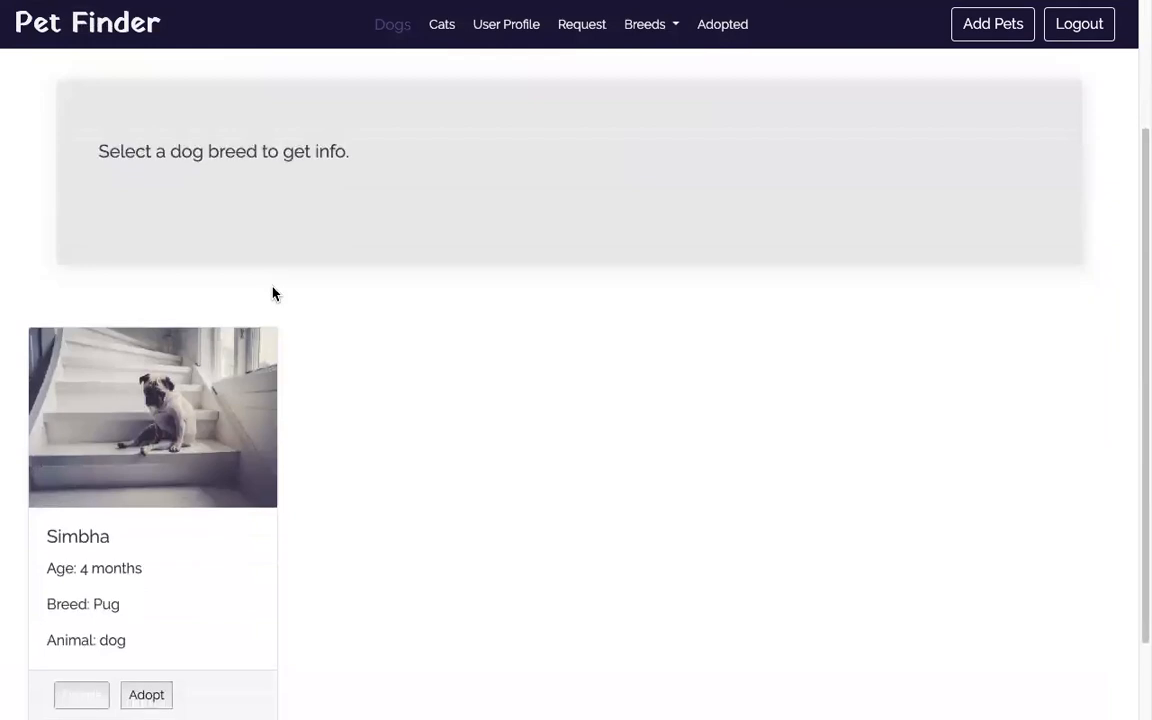
scroll(436, 494, down, 1)
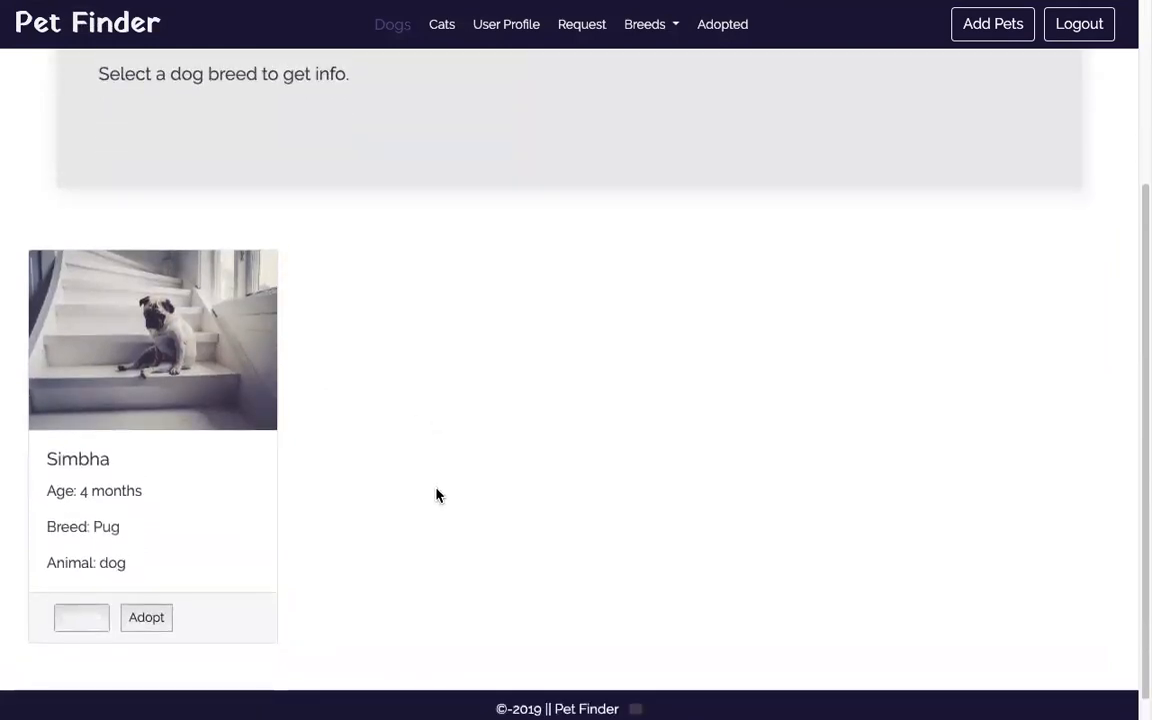
scroll(436, 494, up, 2)
scroll(193, 593, down, 1)
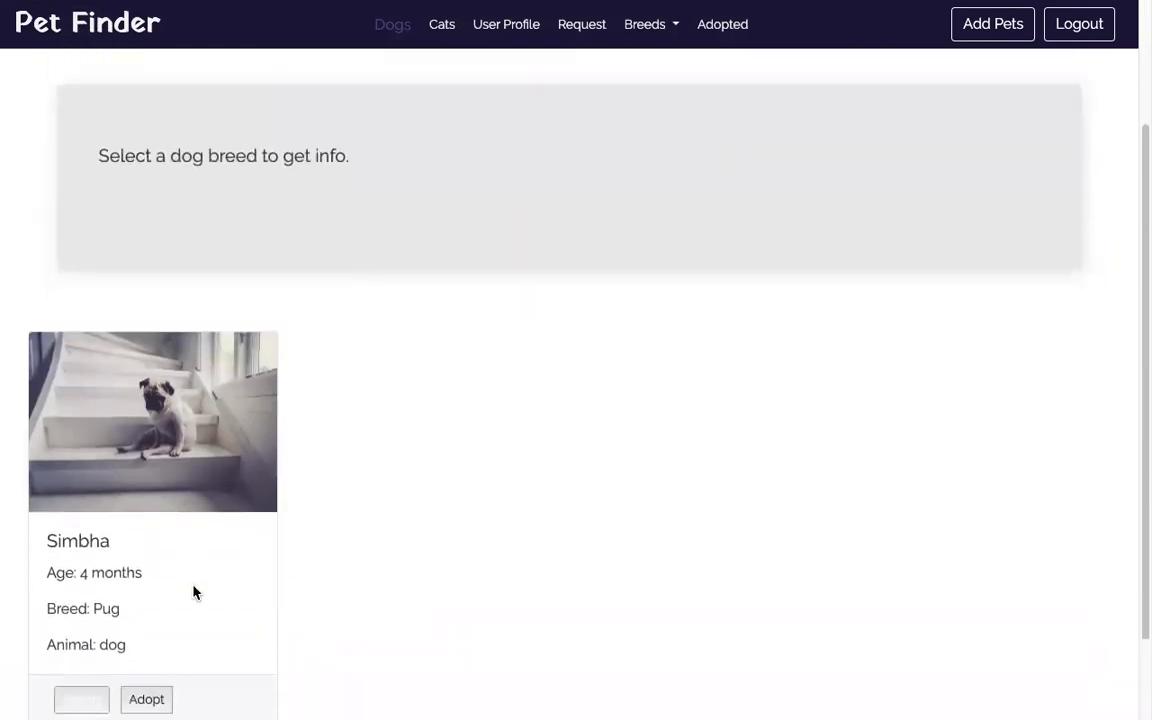
double_click(104, 605)
scroll(446, 448, up, 3)
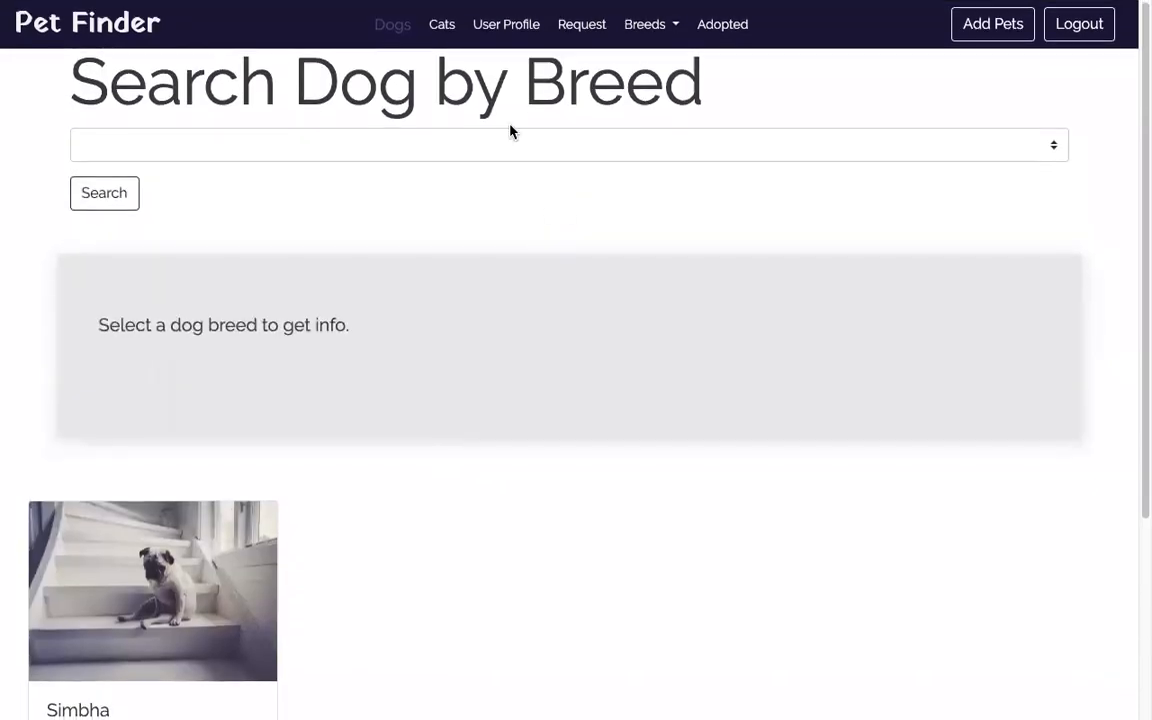
Open the cat breed search, choose Devon Rex and read its description, origin, life span, temperament and weight.
click(652, 40)
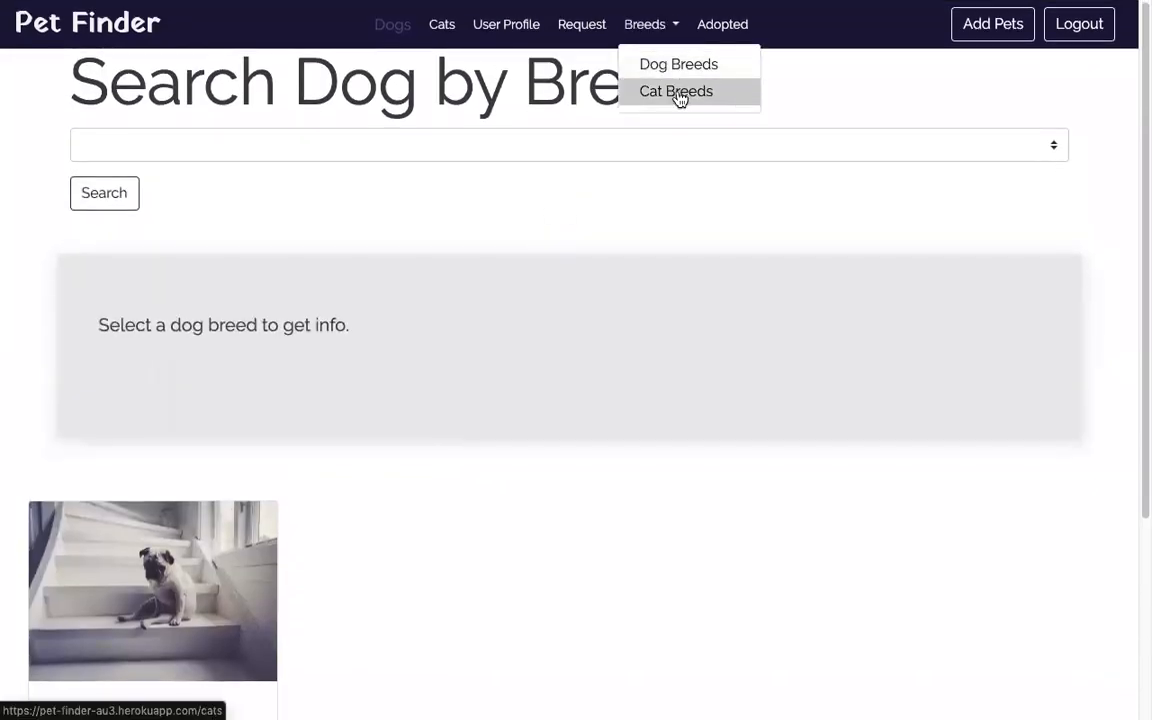
click(679, 91)
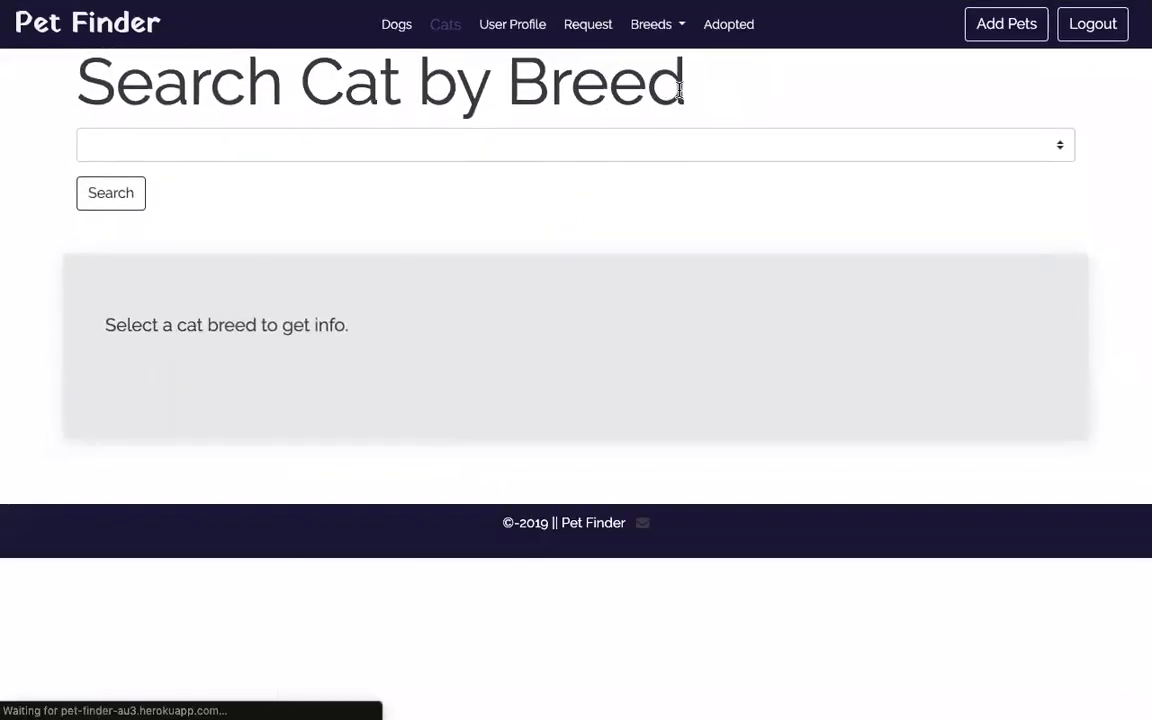
click(622, 146)
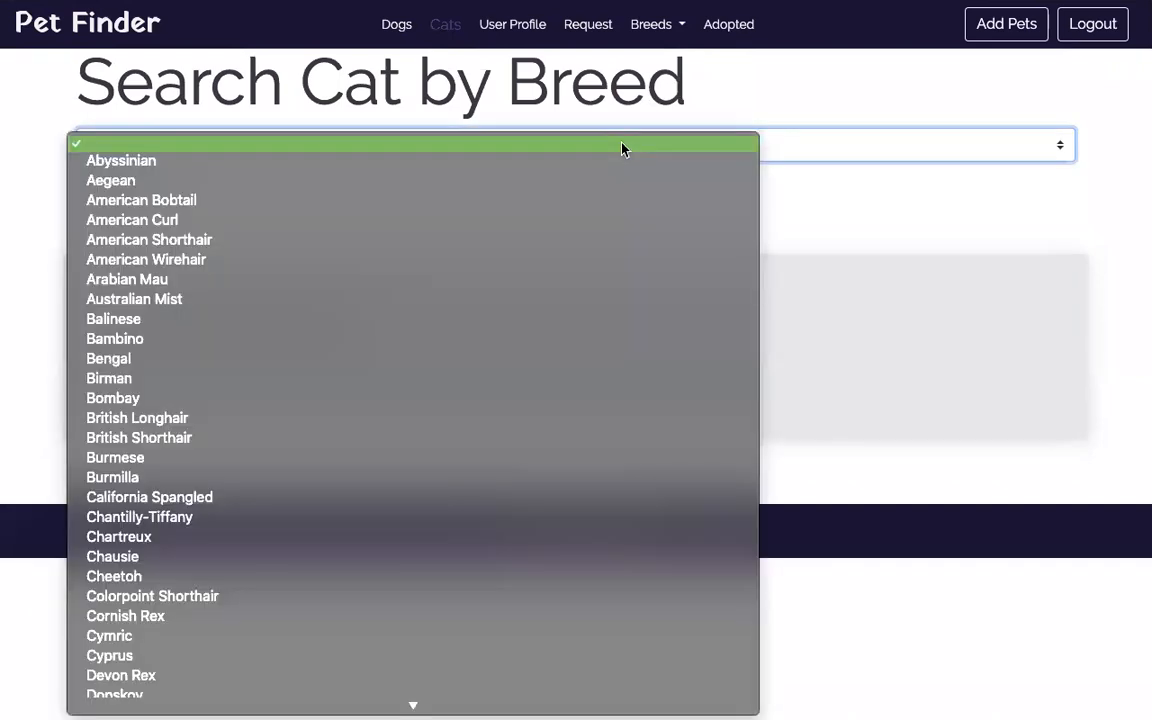
scroll(446, 422, down, 5)
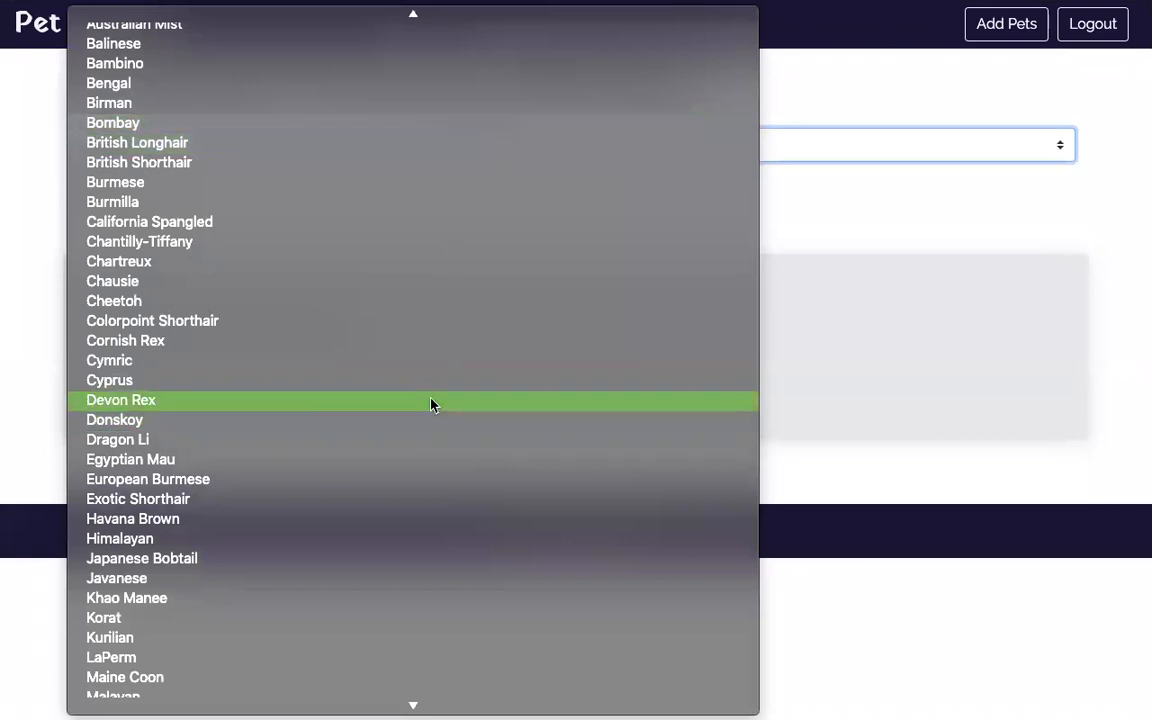
click(432, 402)
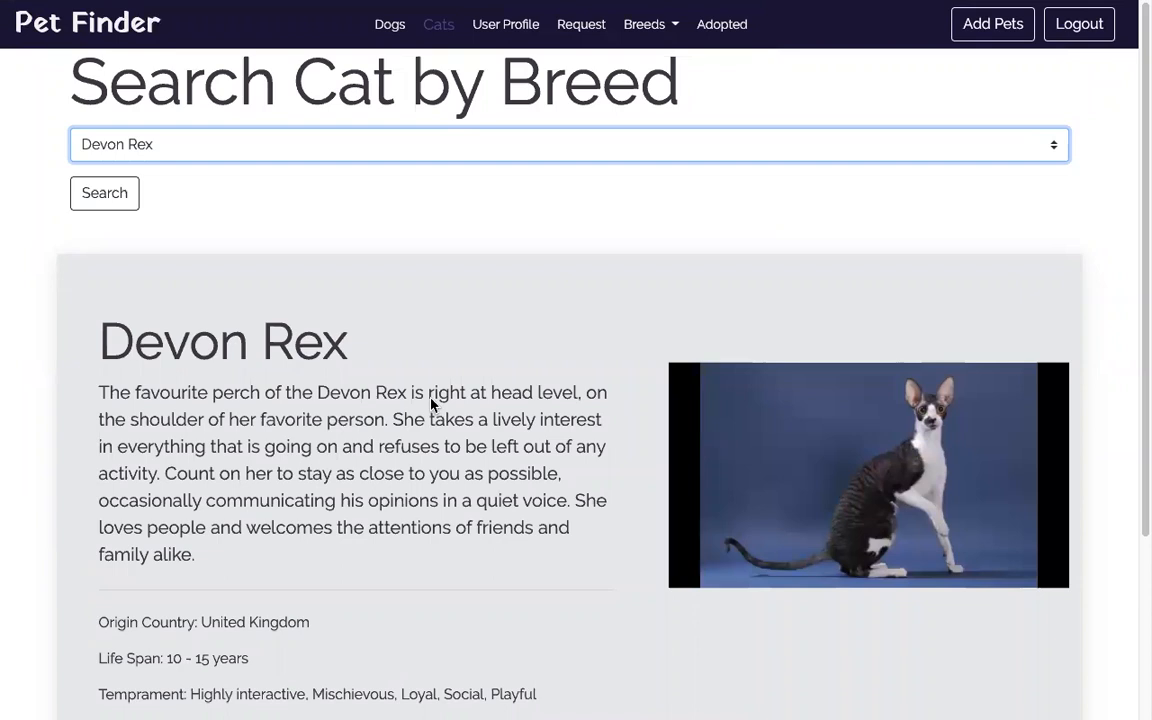
scroll(432, 402, down, 3)
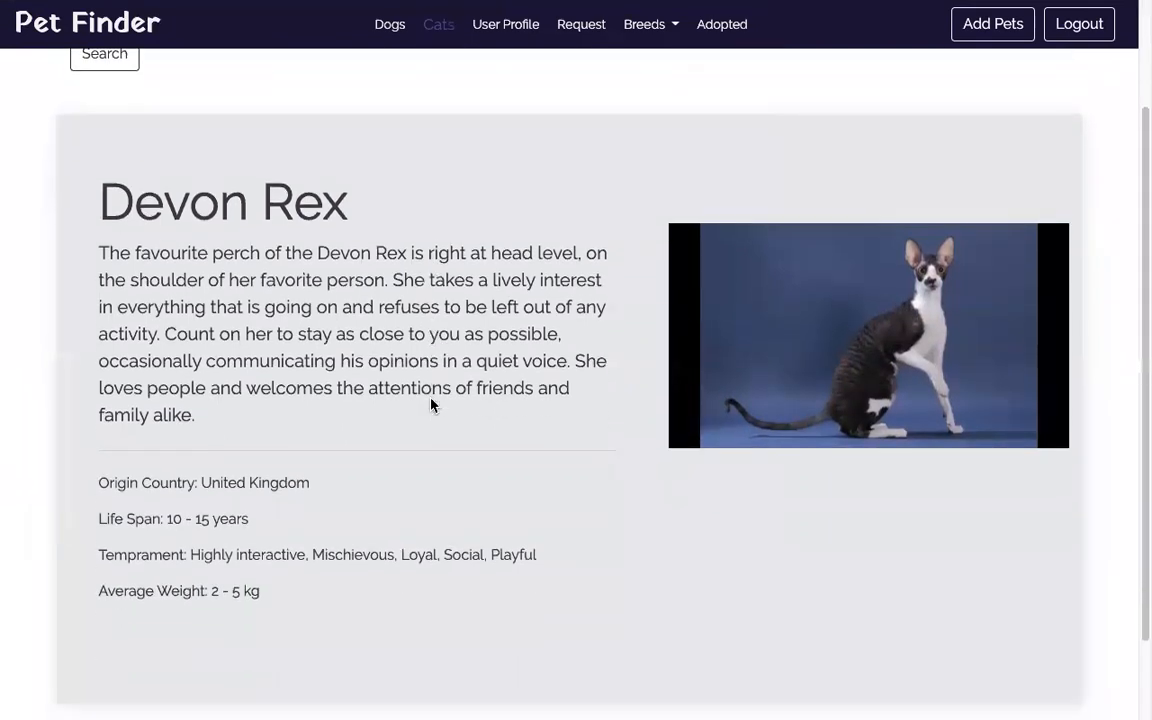
scroll(432, 403, down, 2)
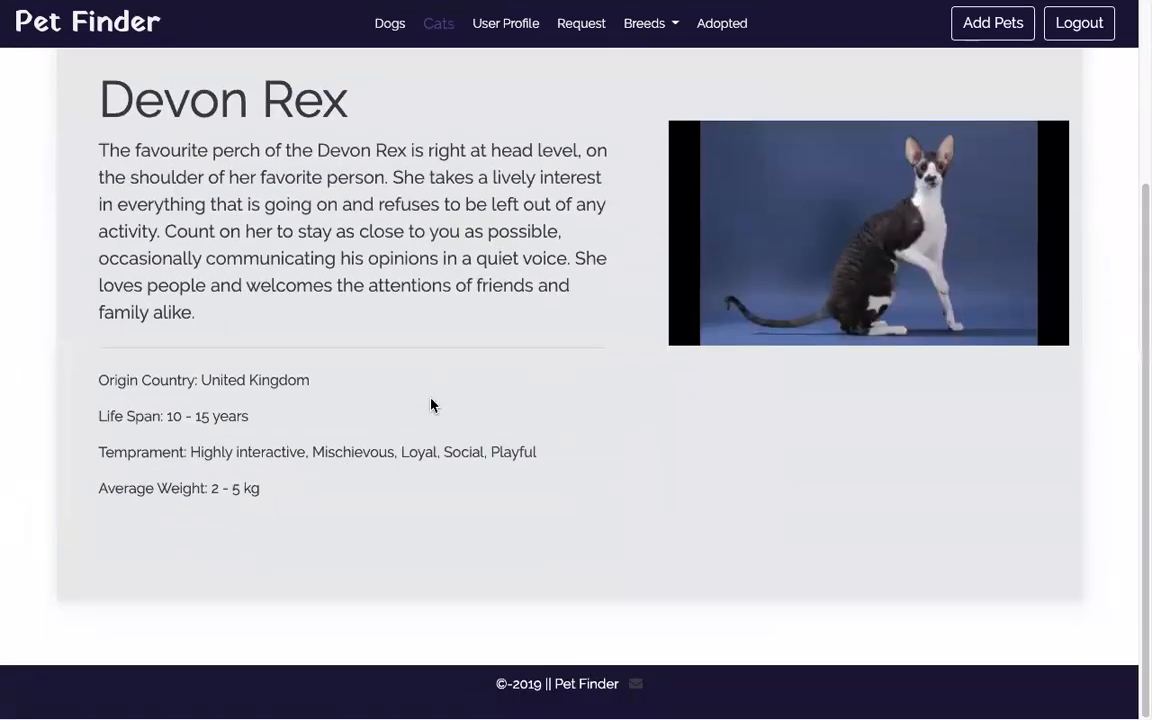
scroll(432, 404, up, 1)
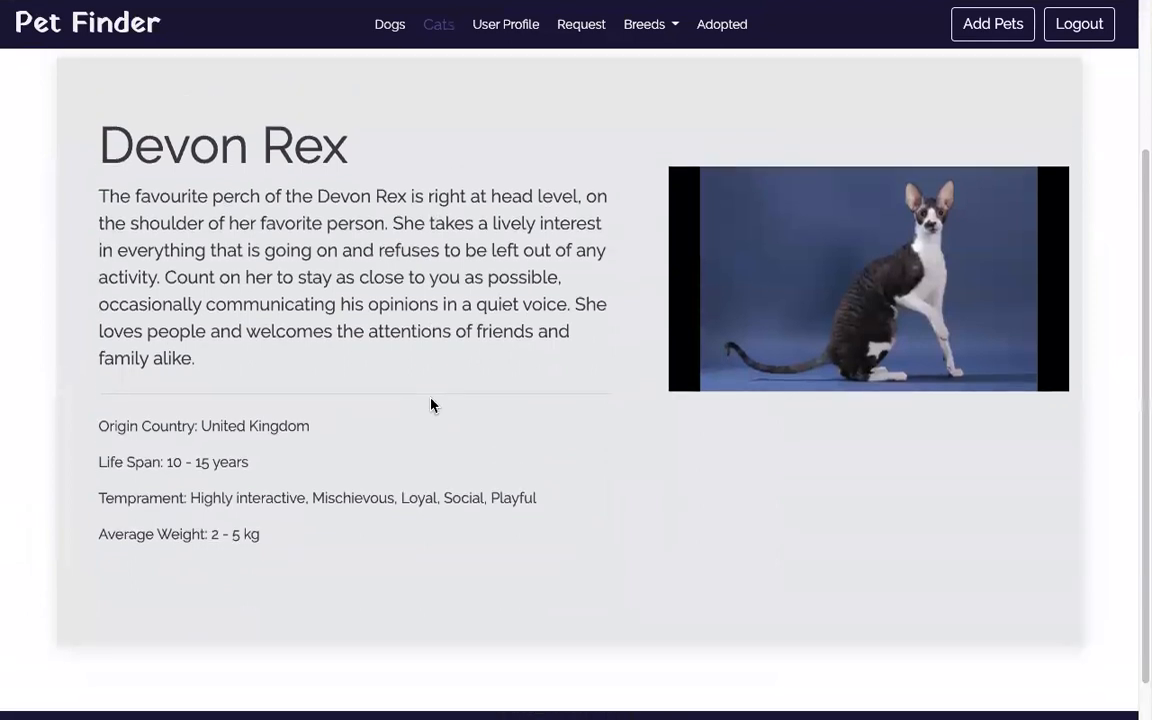
scroll(432, 404, up, 1)
scroll(432, 404, up, 3)
Choose the Australian Mist breed, search for cats of that breed and view the resulting pet card.
click(599, 159)
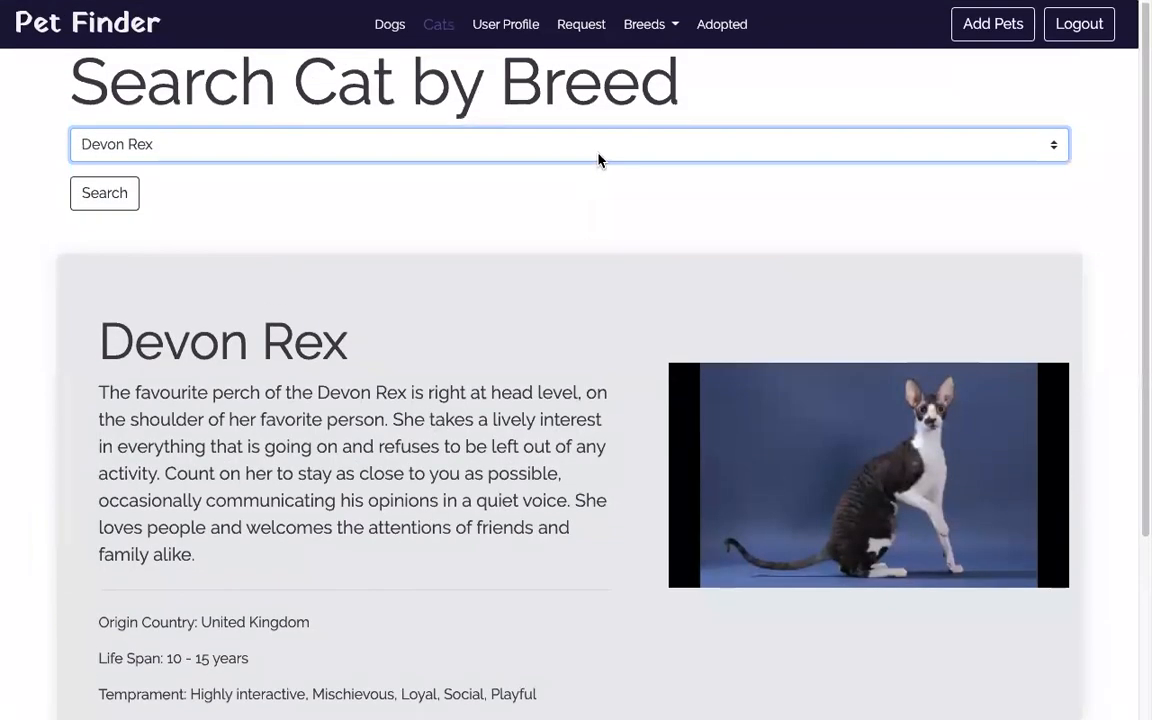
scroll(598, 160, up, 5)
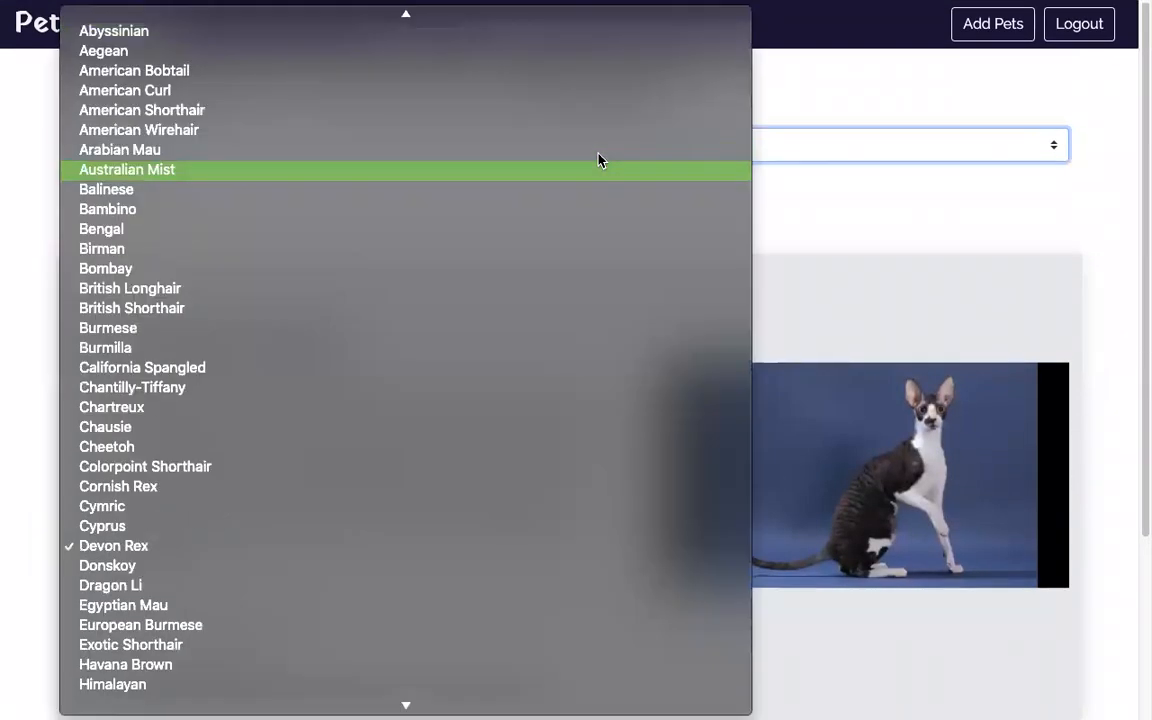
click(542, 170)
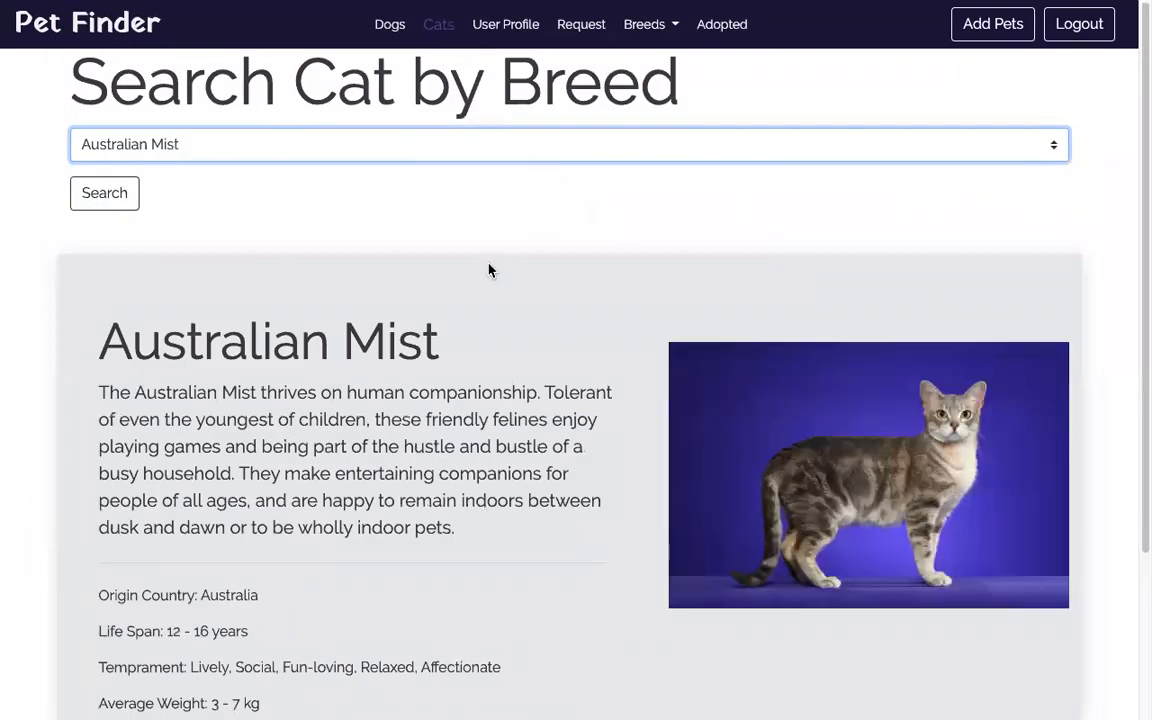
click(114, 204)
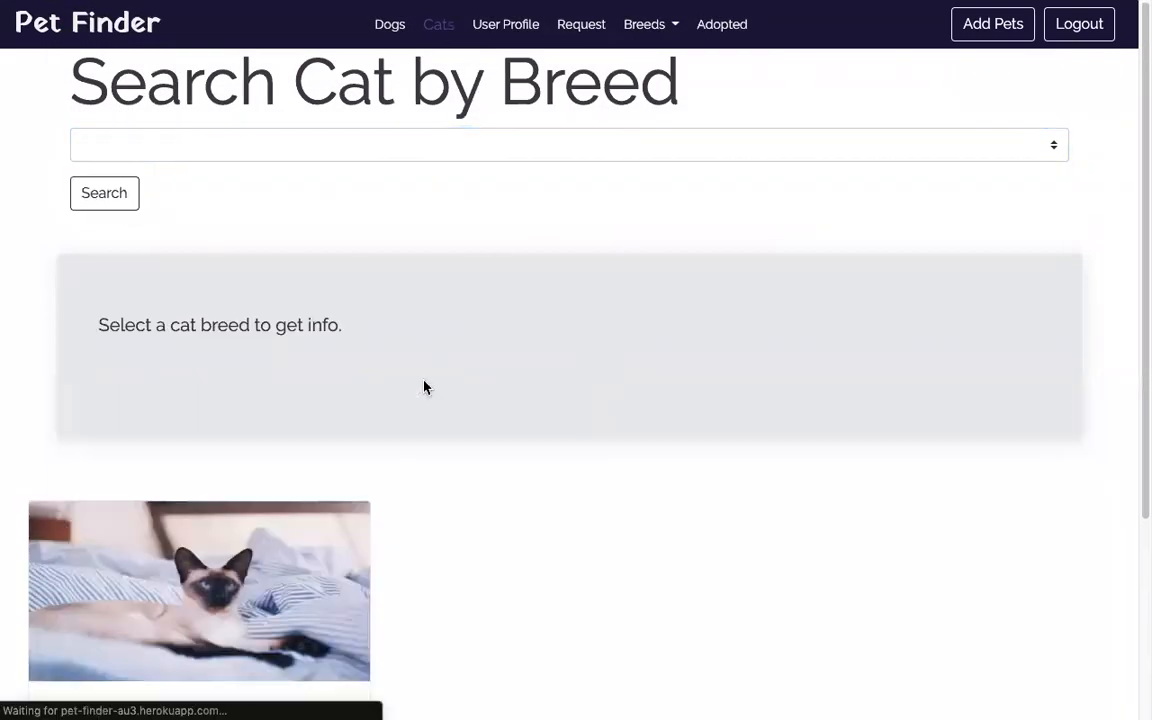
scroll(424, 387, down, 3)
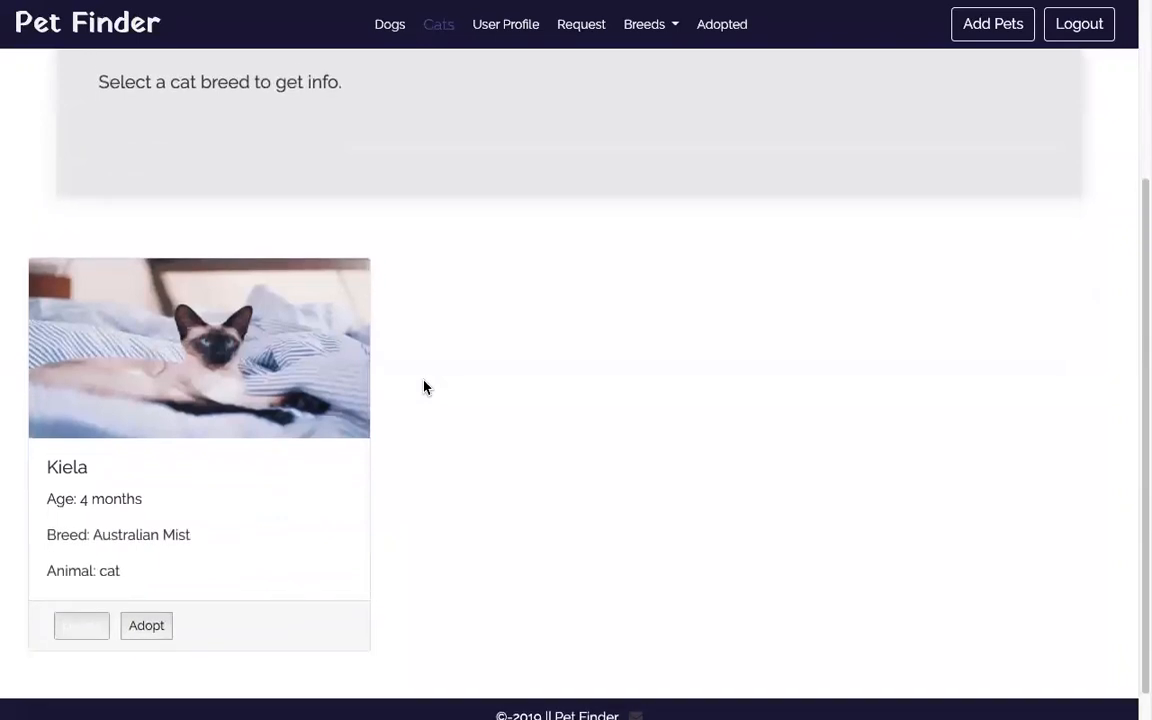
scroll(424, 387, up, 3)
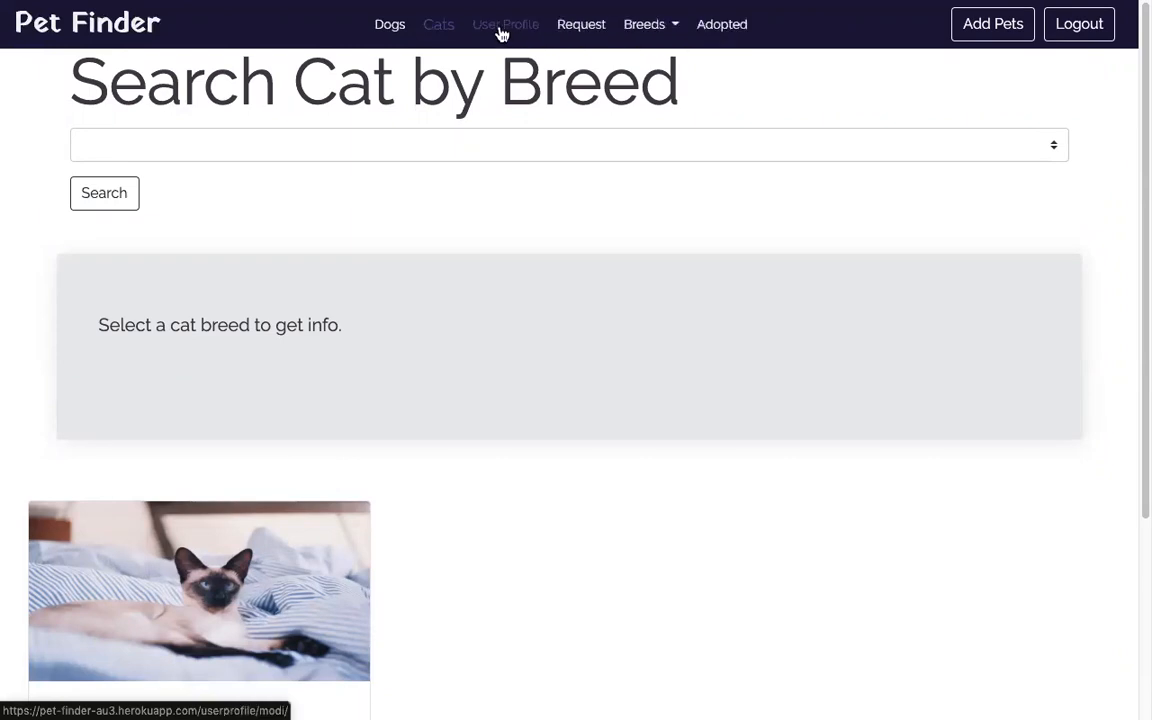
Open the adopted pets page and look through the success story cards.
click(732, 37)
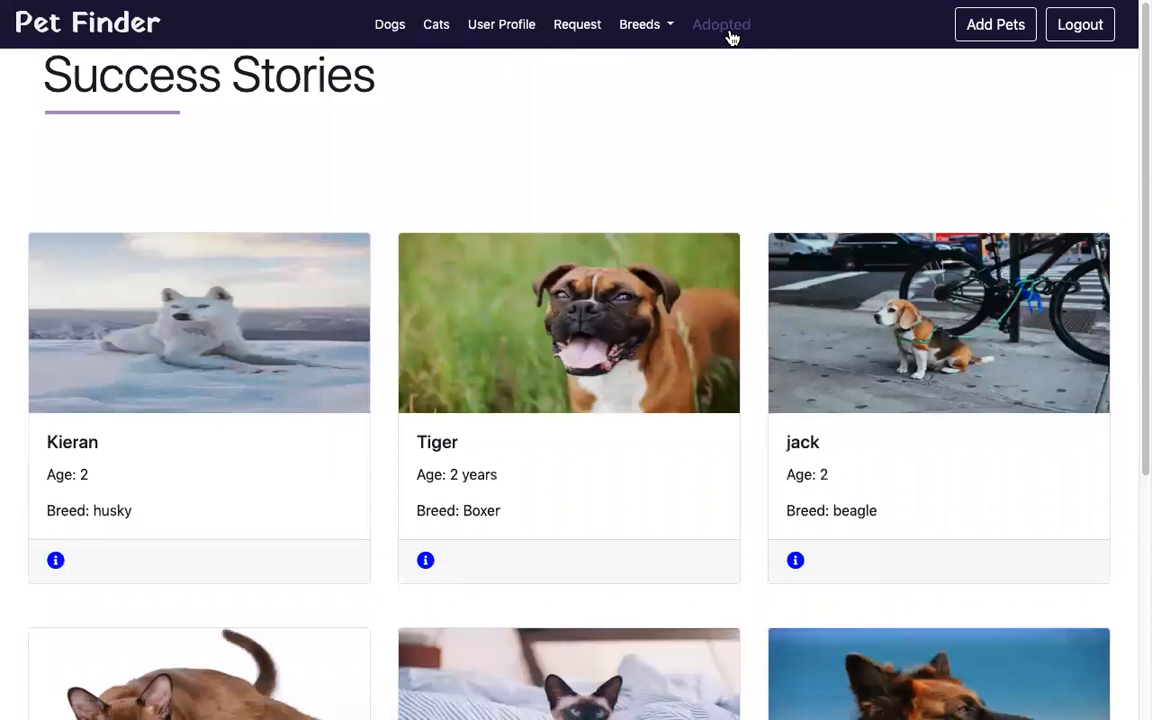
scroll(476, 405, down, 2)
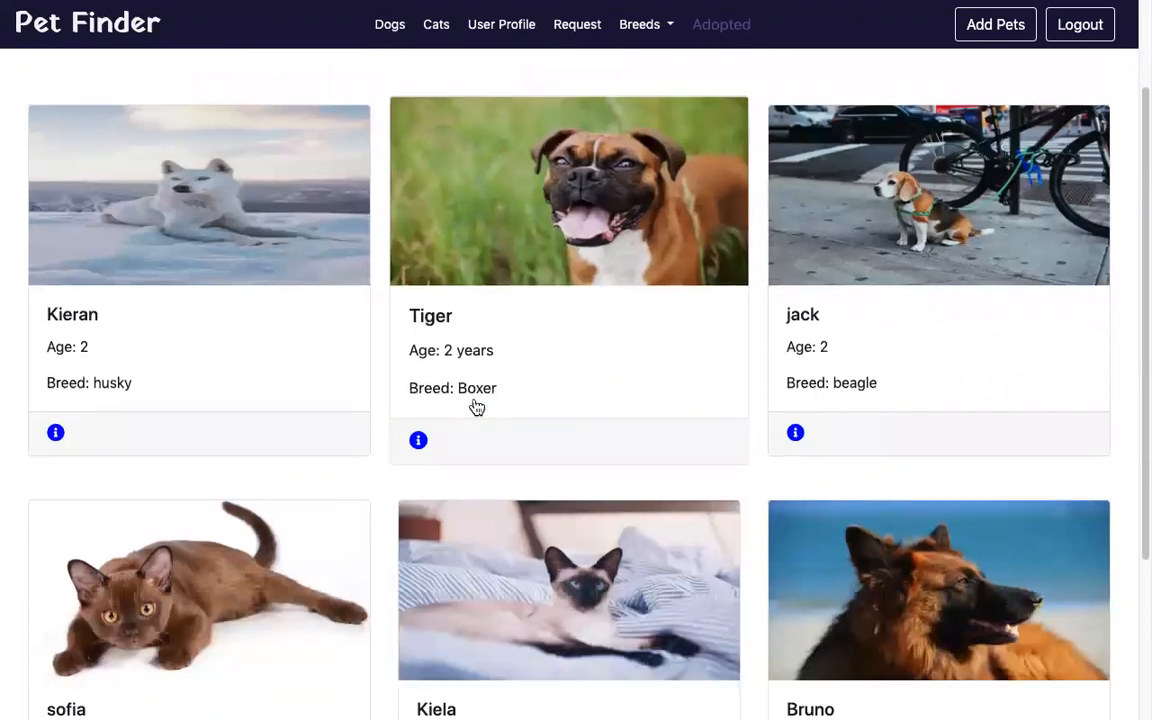
scroll(476, 405, down, 3)
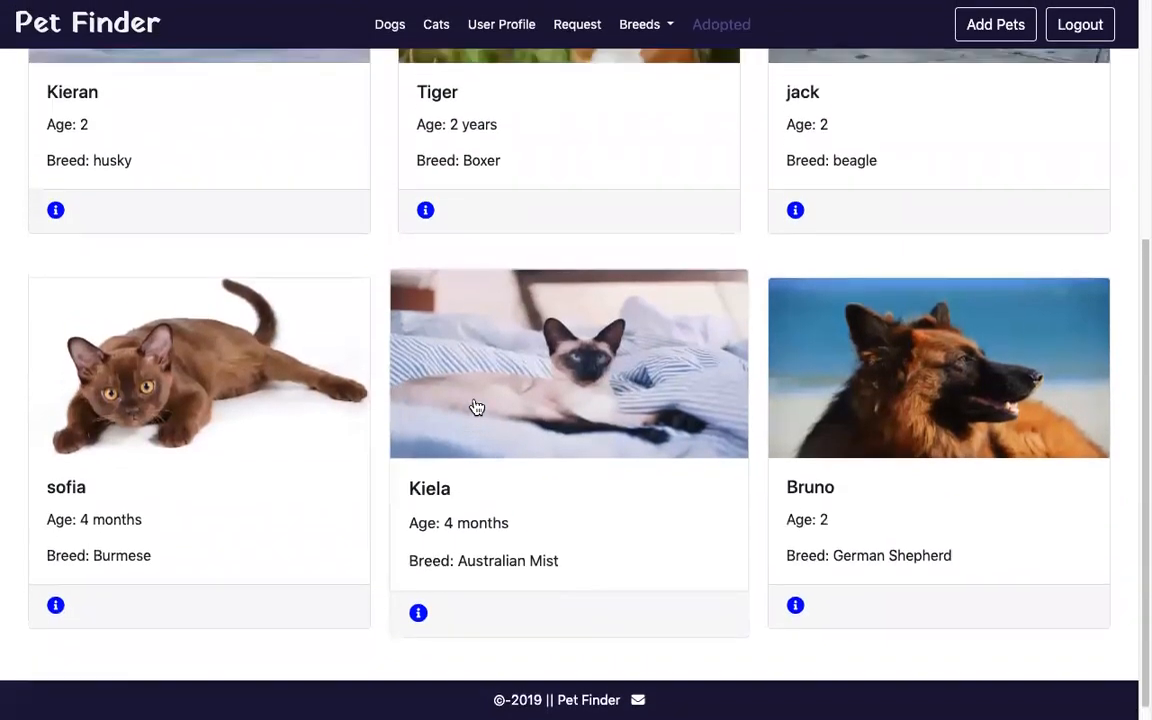
scroll(476, 405, up, 4)
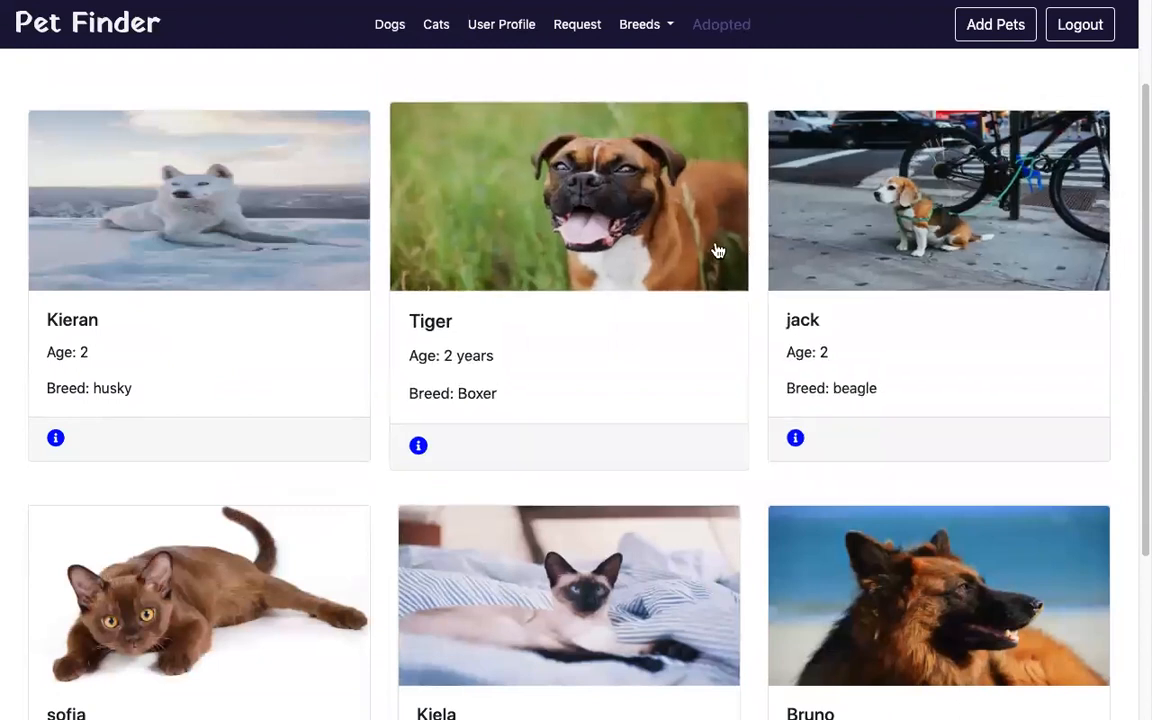
Open the details of Tiger, the adopted Boxer, and review its information and adoption status.
click(418, 450)
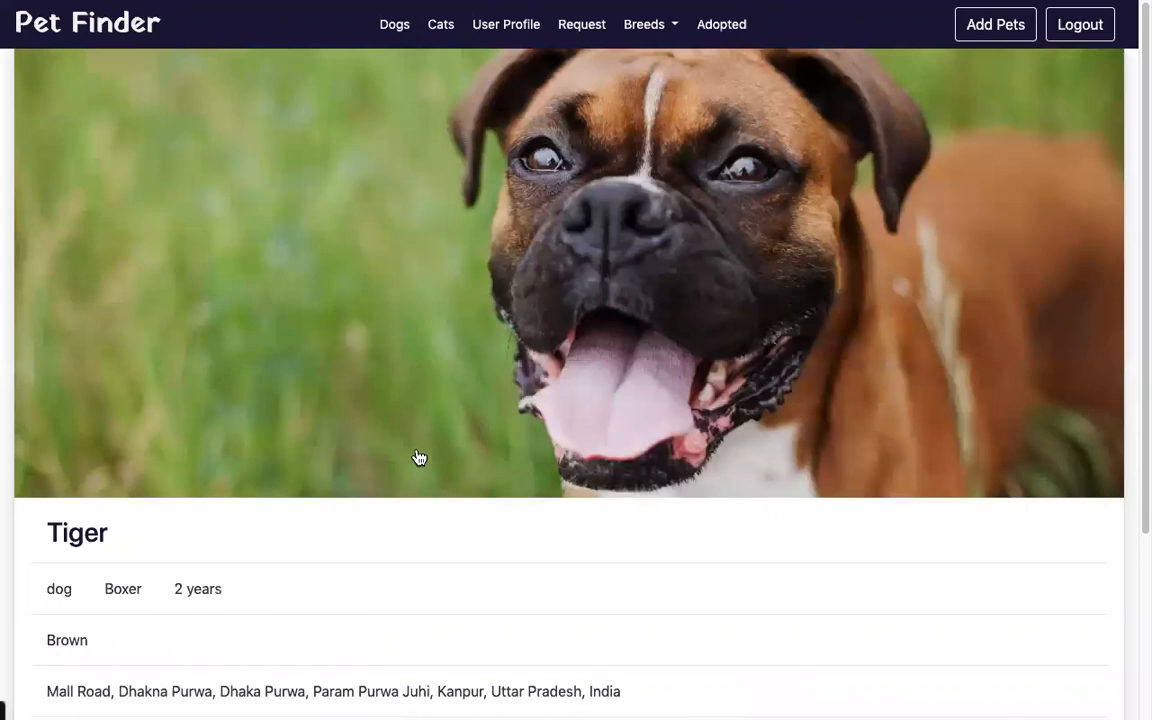
scroll(367, 543, down, 3)
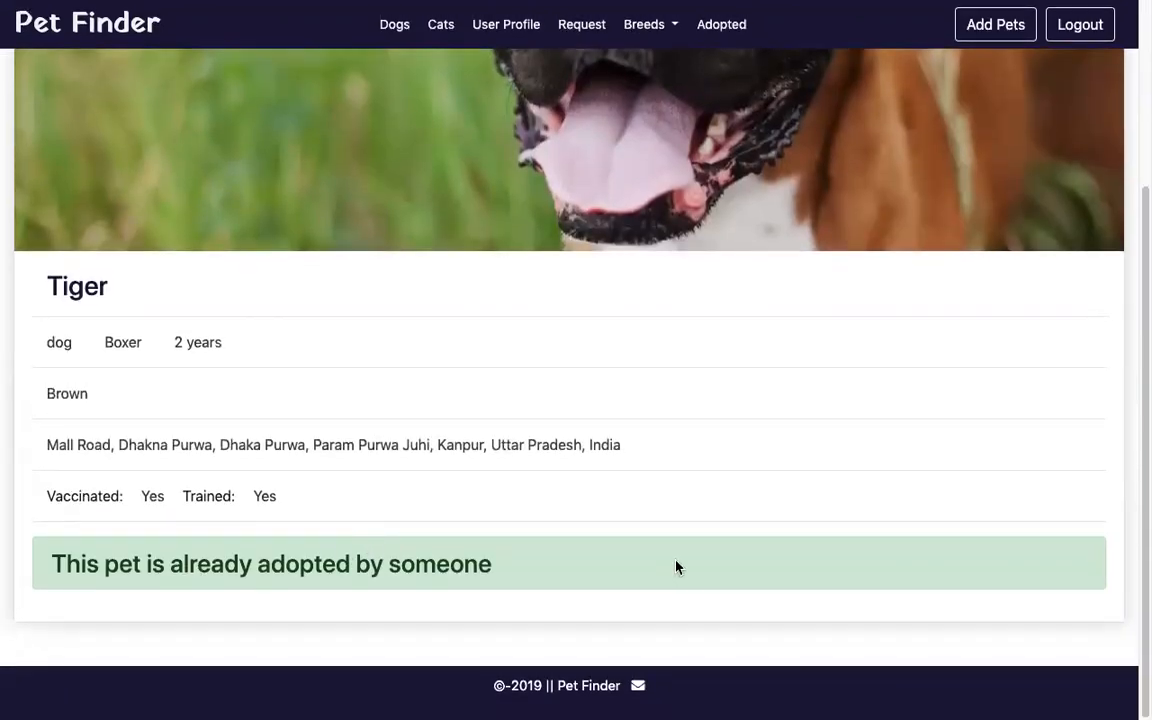
scroll(715, 383, up, 3)
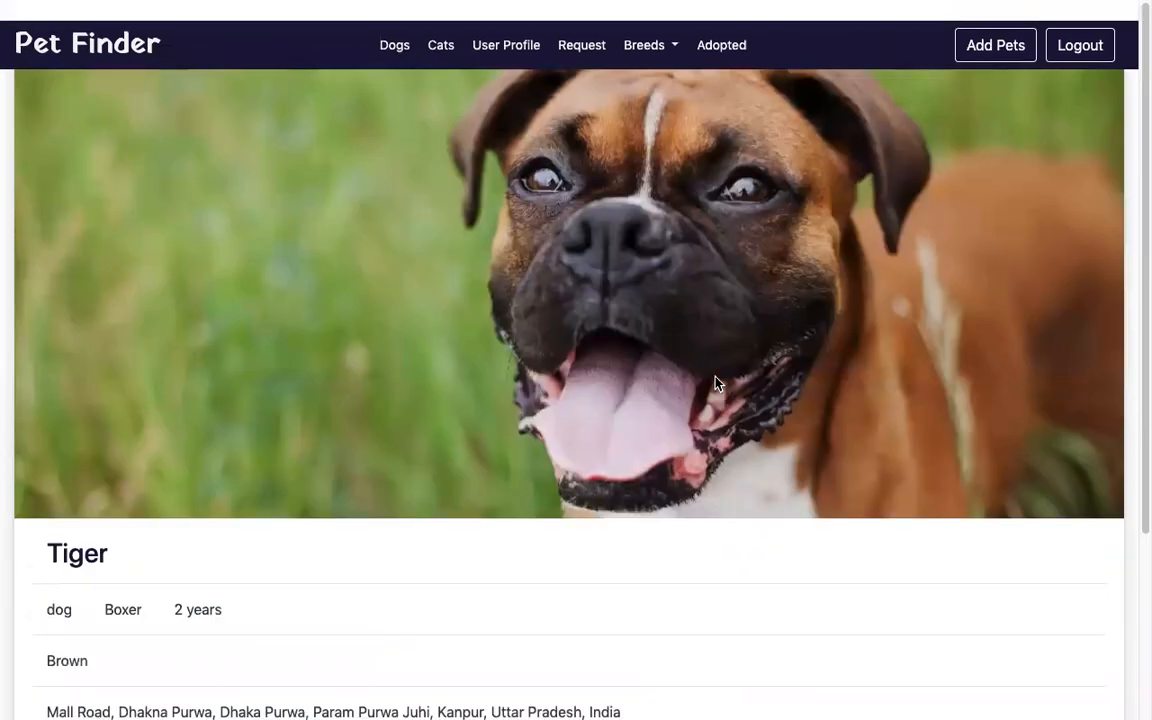
From the dogs listing, open Saave's details and send a confirmed adoption request for it.
click(407, 37)
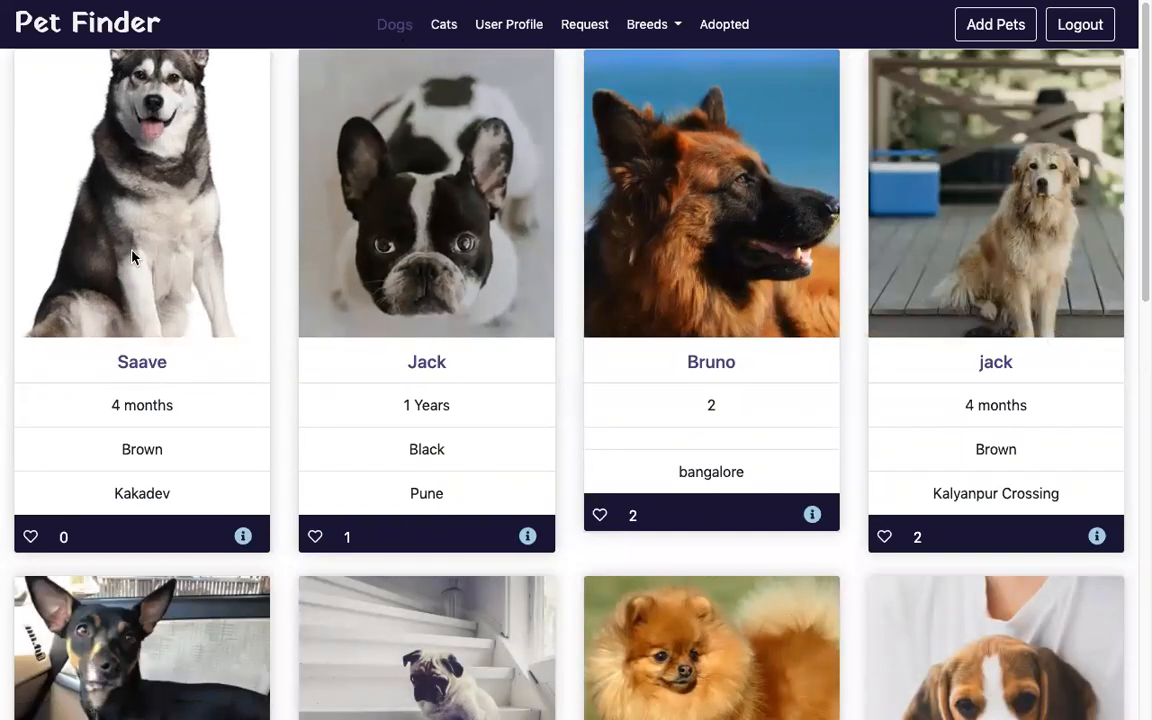
click(243, 537)
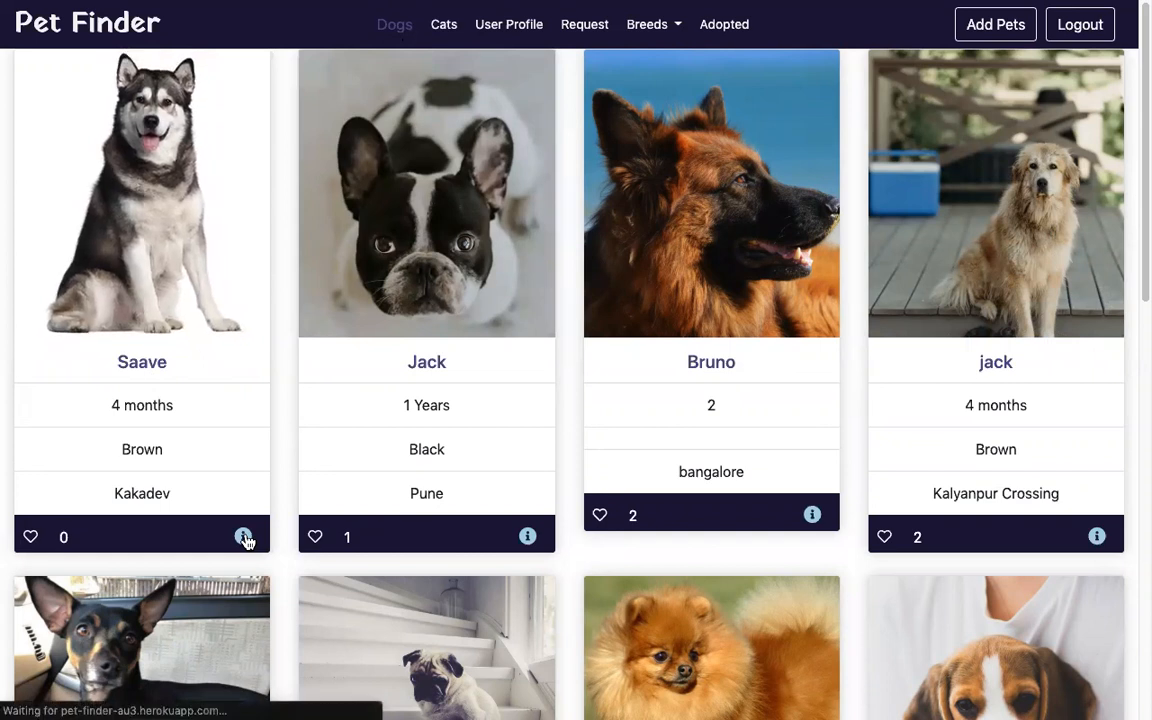
scroll(375, 399, down, 3)
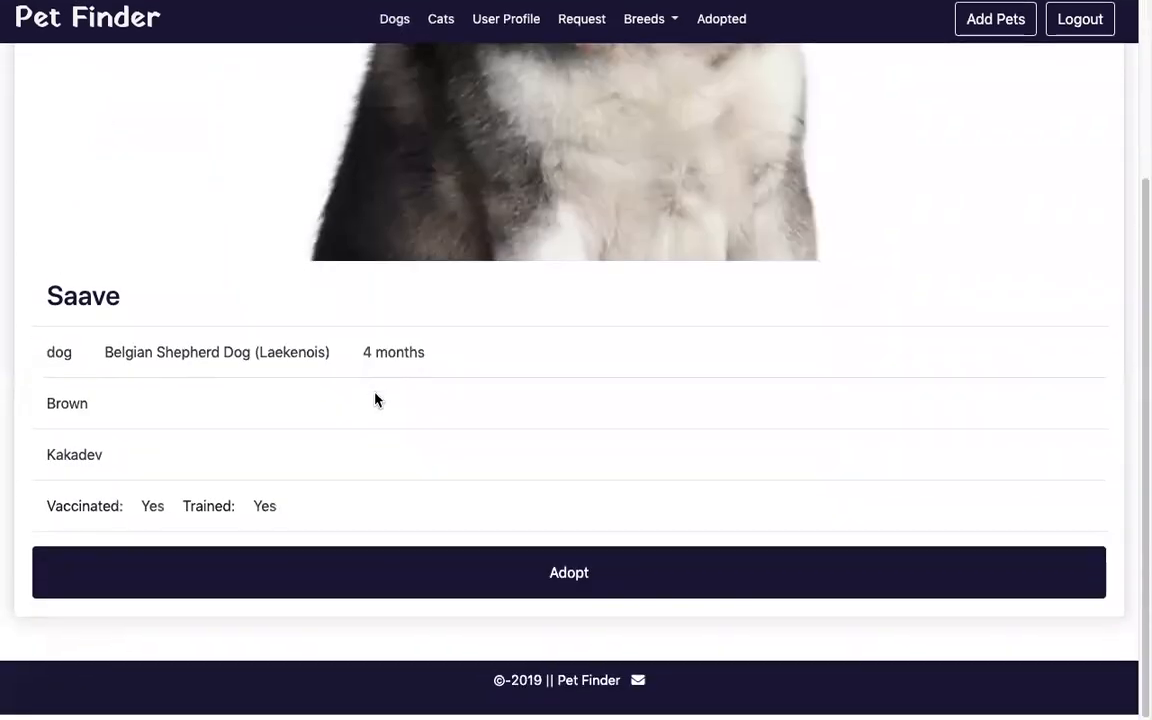
click(575, 566)
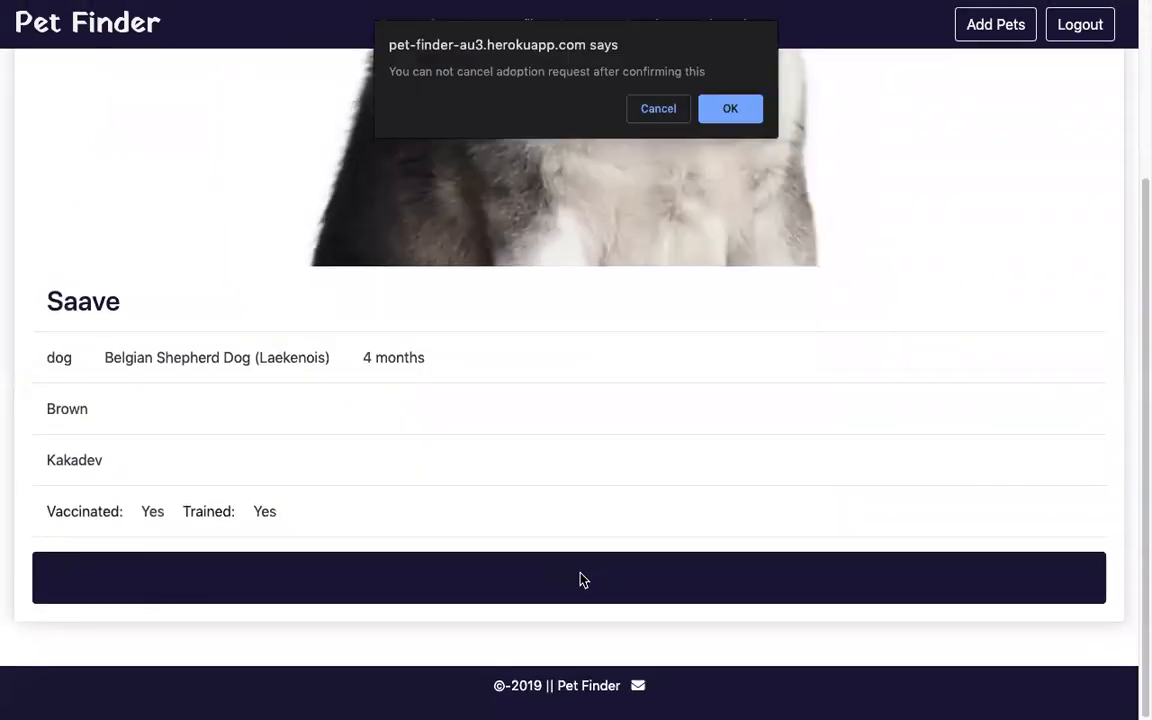
click(731, 109)
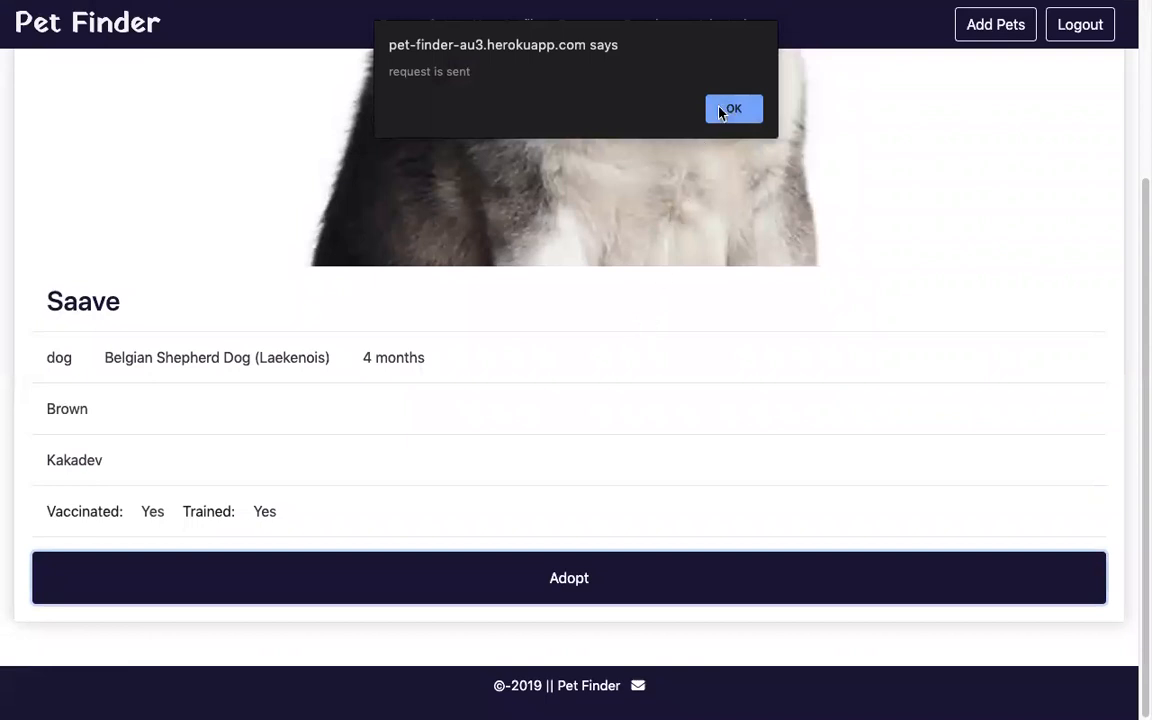
click(720, 110)
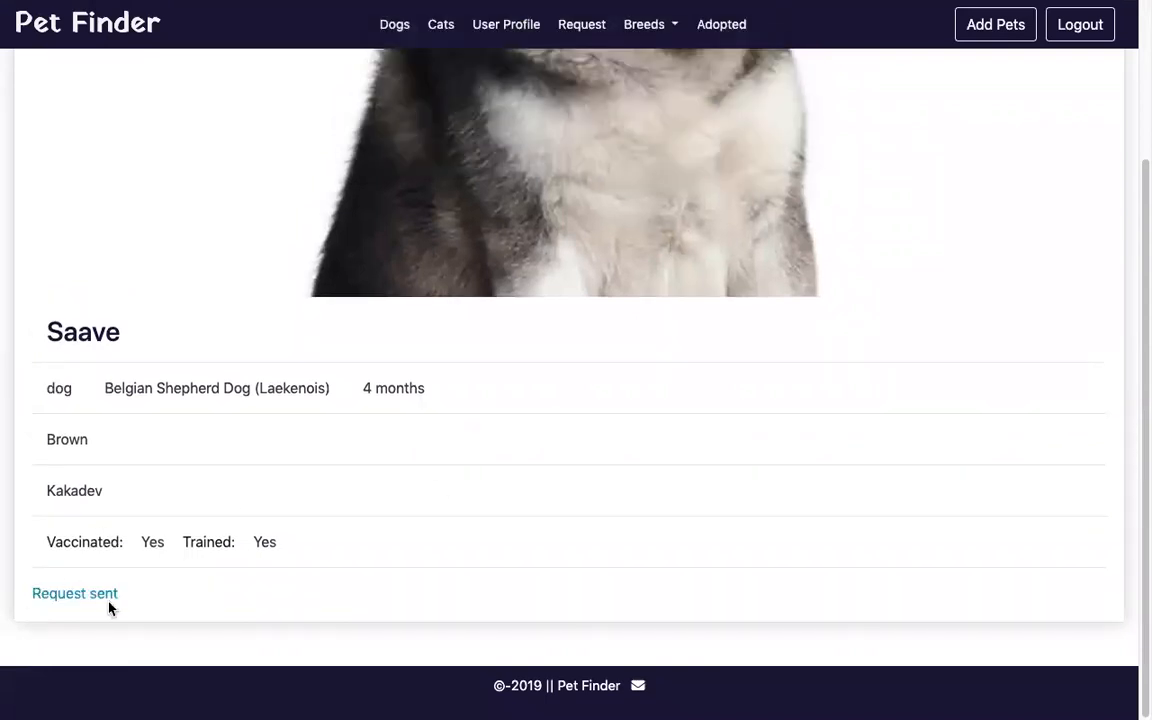
Check the adoption requests page for incoming requests and dismiss its notice.
scroll(416, 380, up, 3)
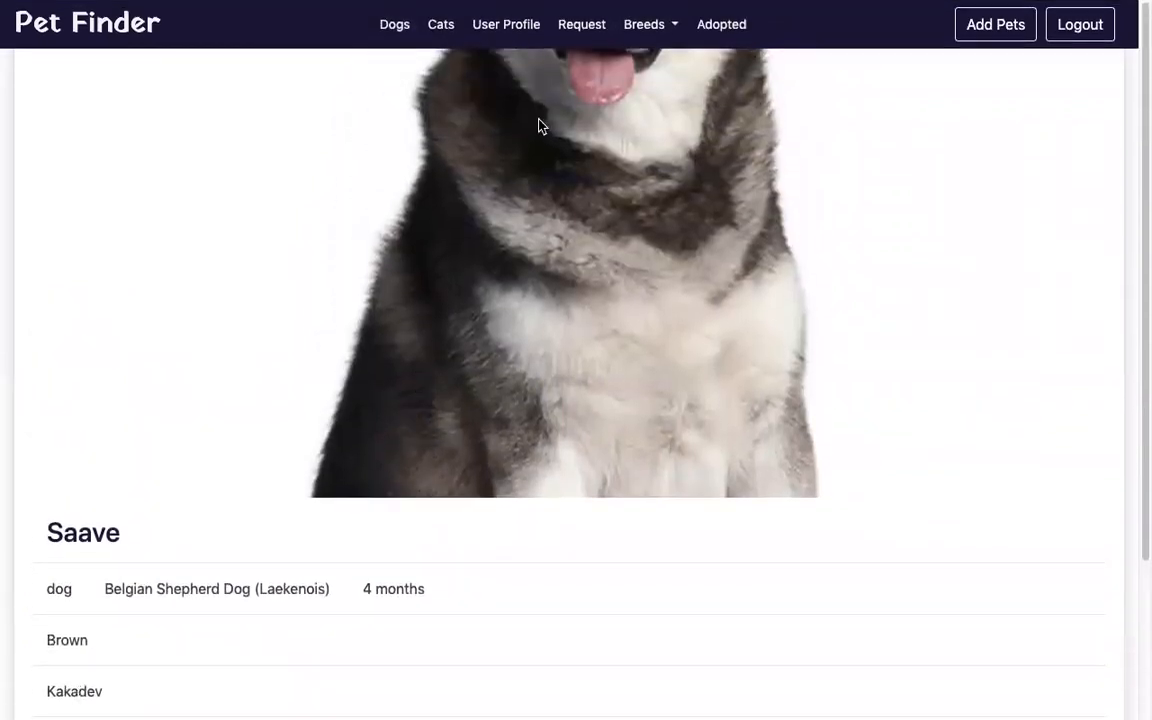
click(589, 38)
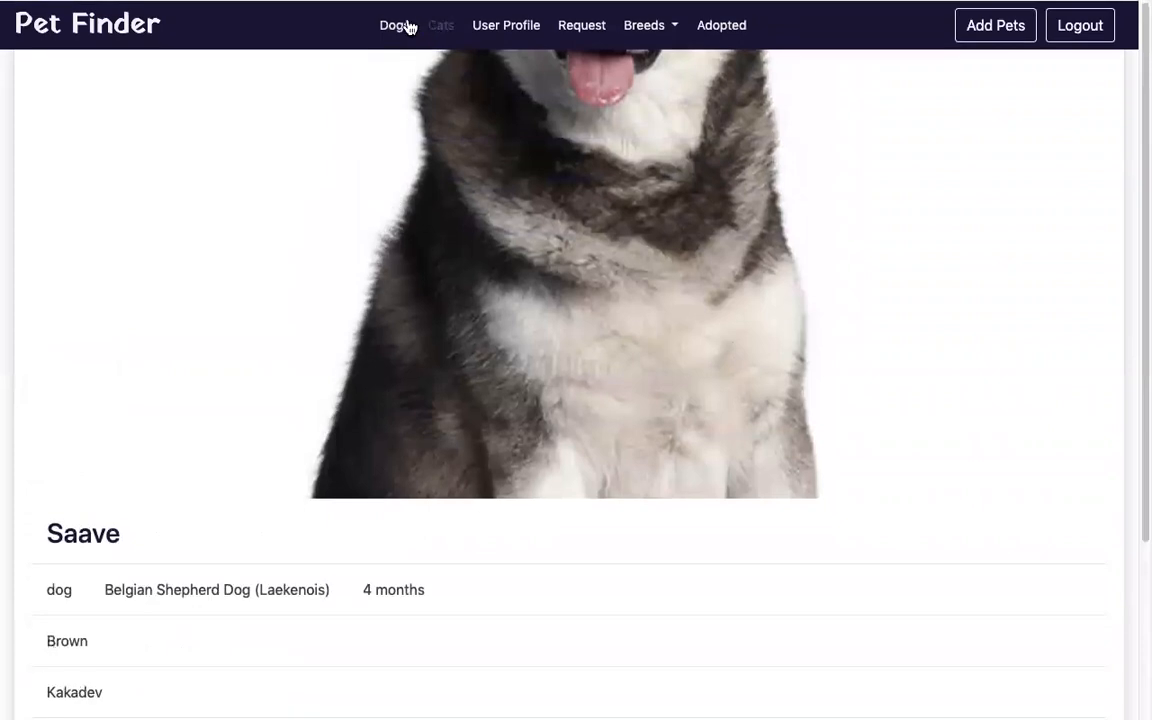
click(82, 38)
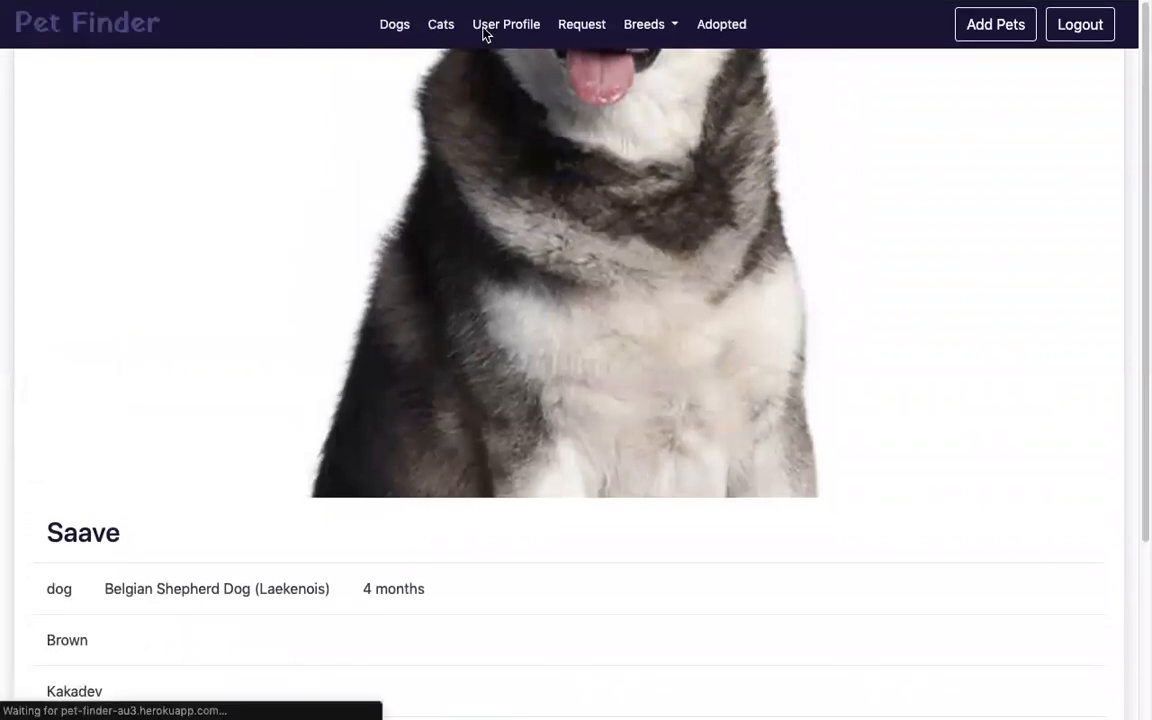
click(585, 35)
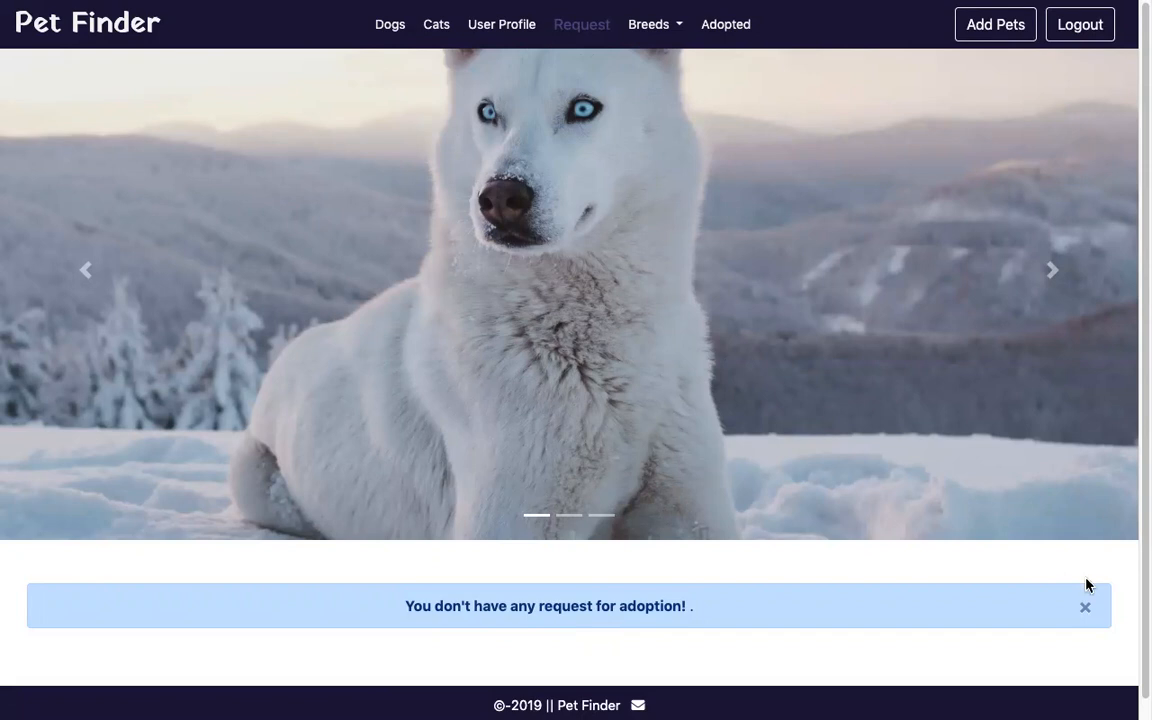
click(1085, 609)
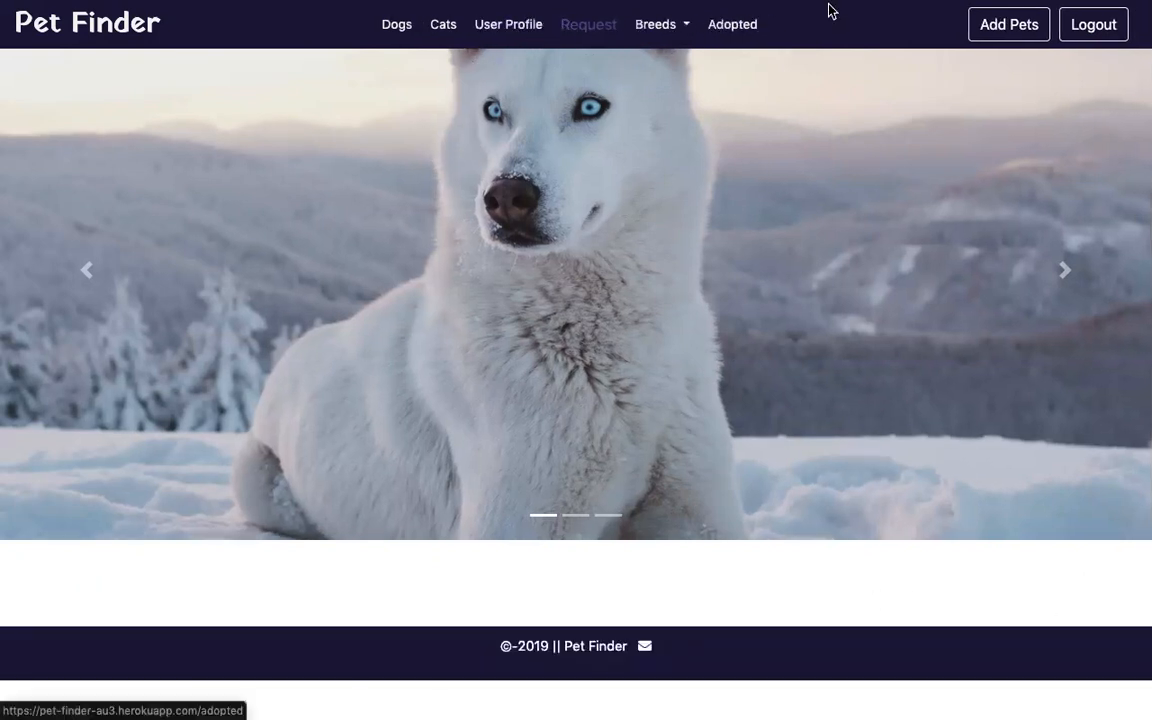
Return to the home page, look over its pet cards and log out of the account.
click(74, 44)
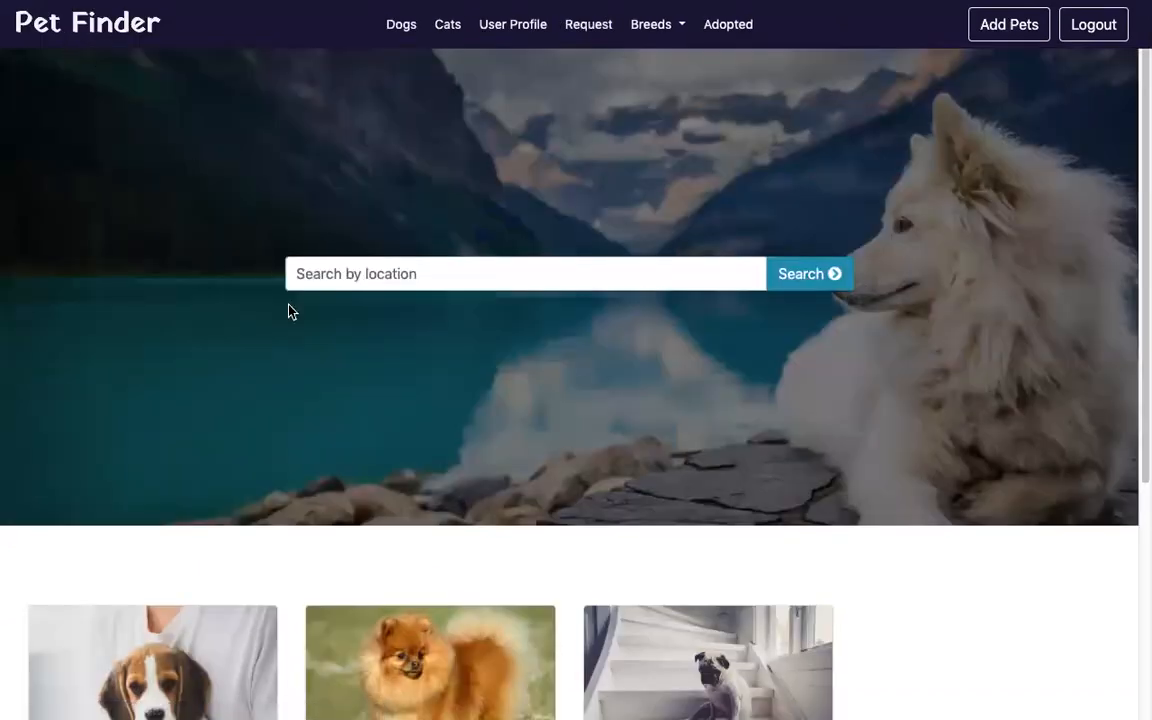
scroll(288, 311, down, 3)
scroll(288, 311, up, 5)
click(1088, 28)
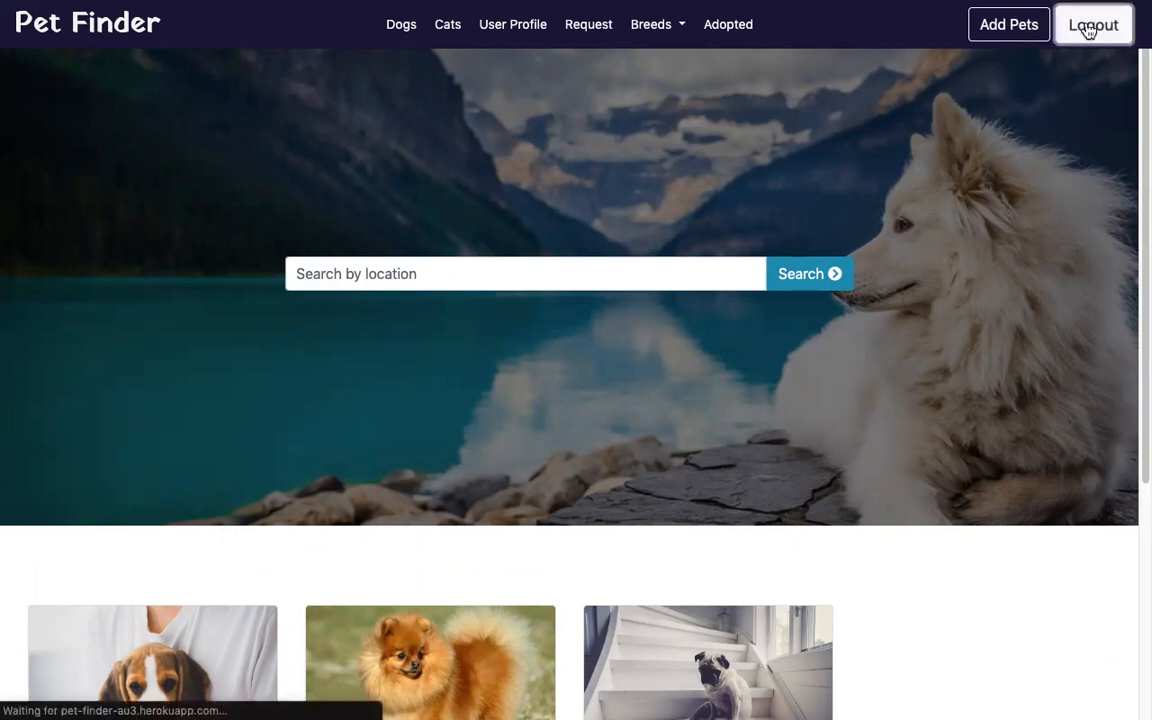